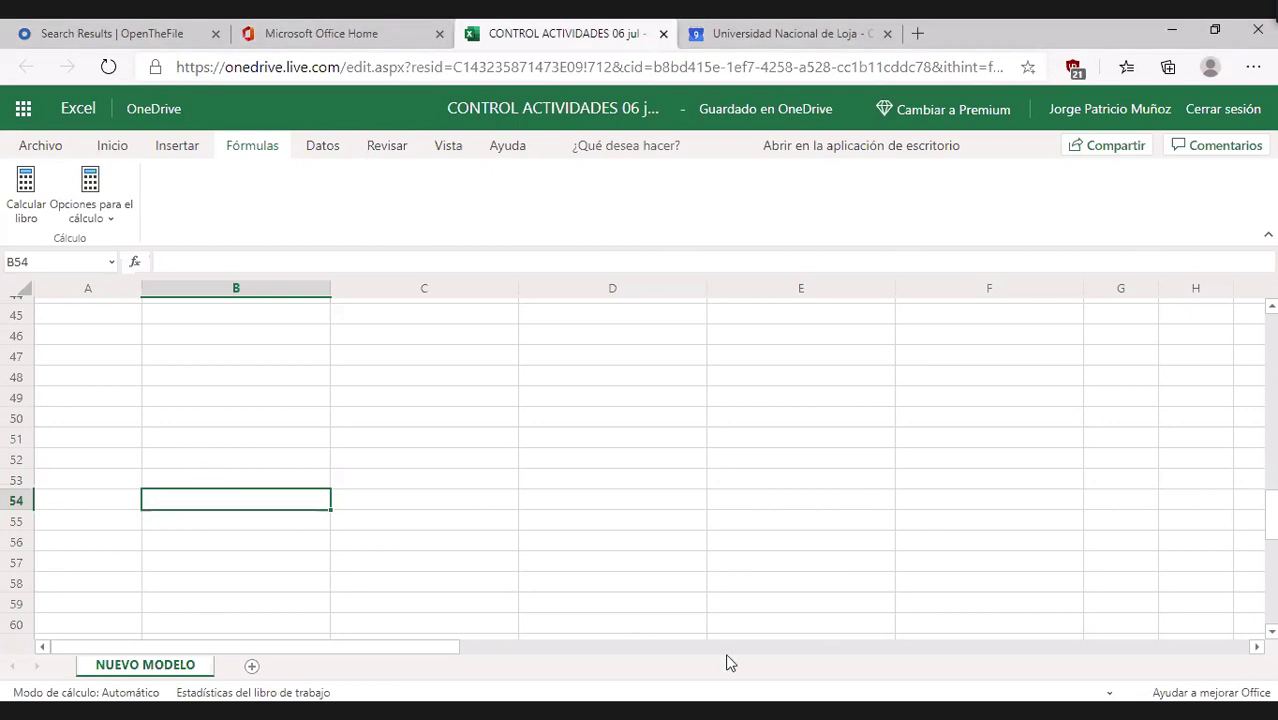
# Paste the VPN equation image at cell B54 and move it down to start at row 64 in column B.
pyautogui.hotkey('ctrl', 'v')
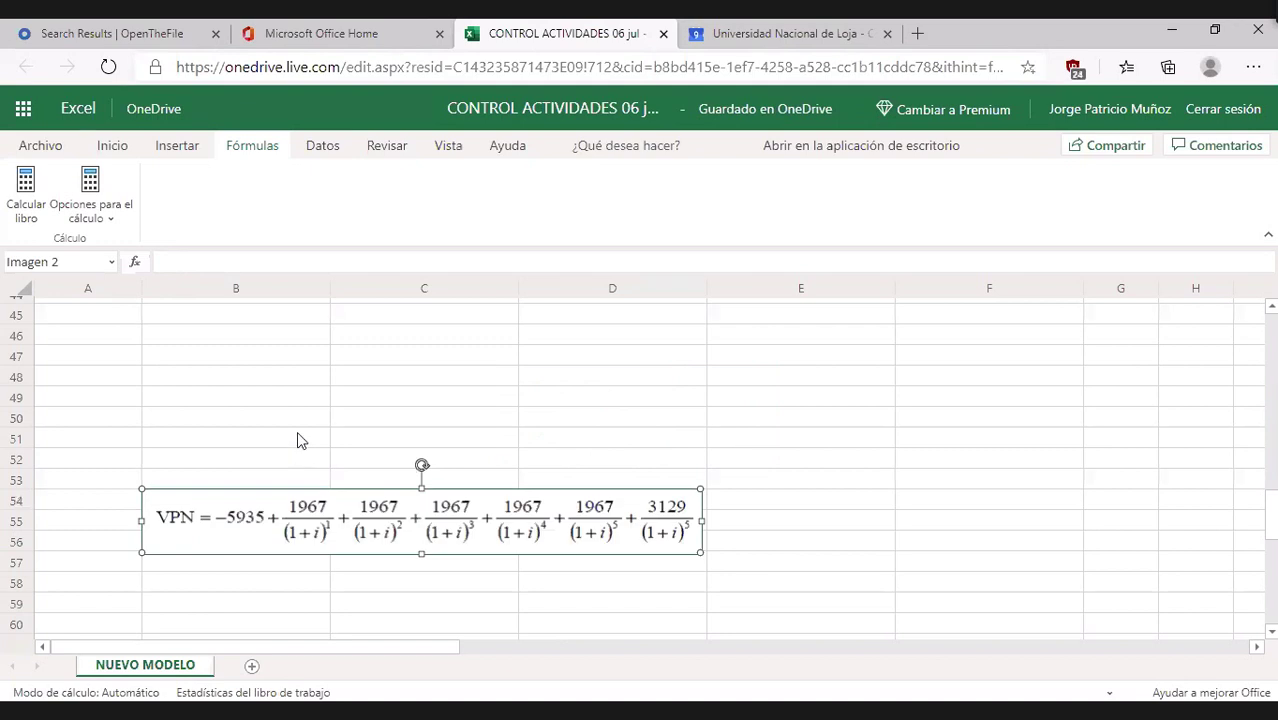
pyautogui.click(245, 418)
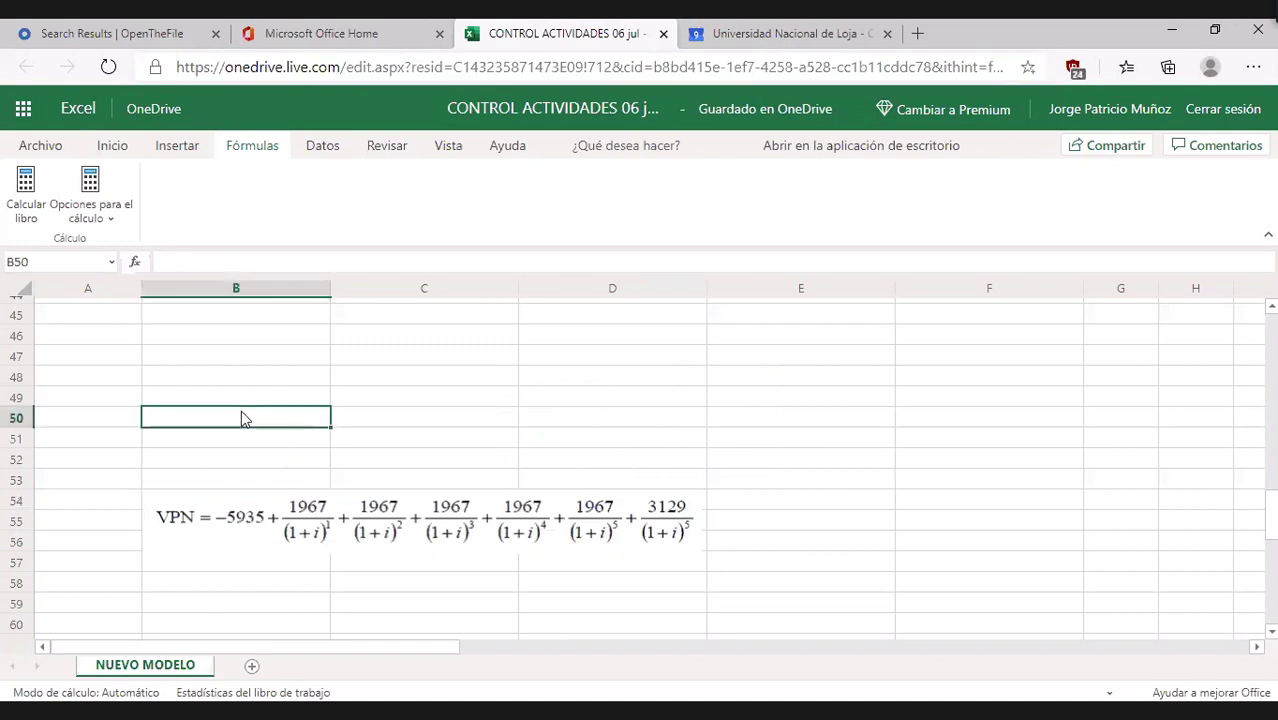
pyautogui.click(258, 374)
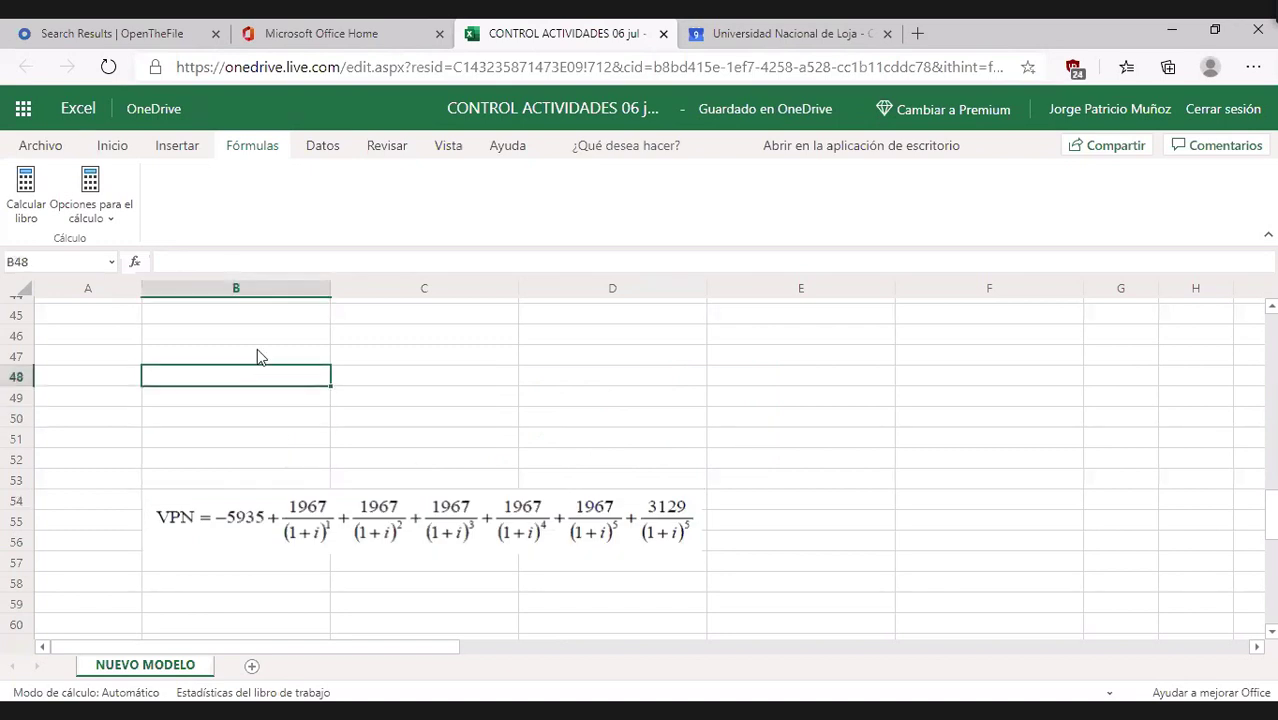
pyautogui.click(257, 352)
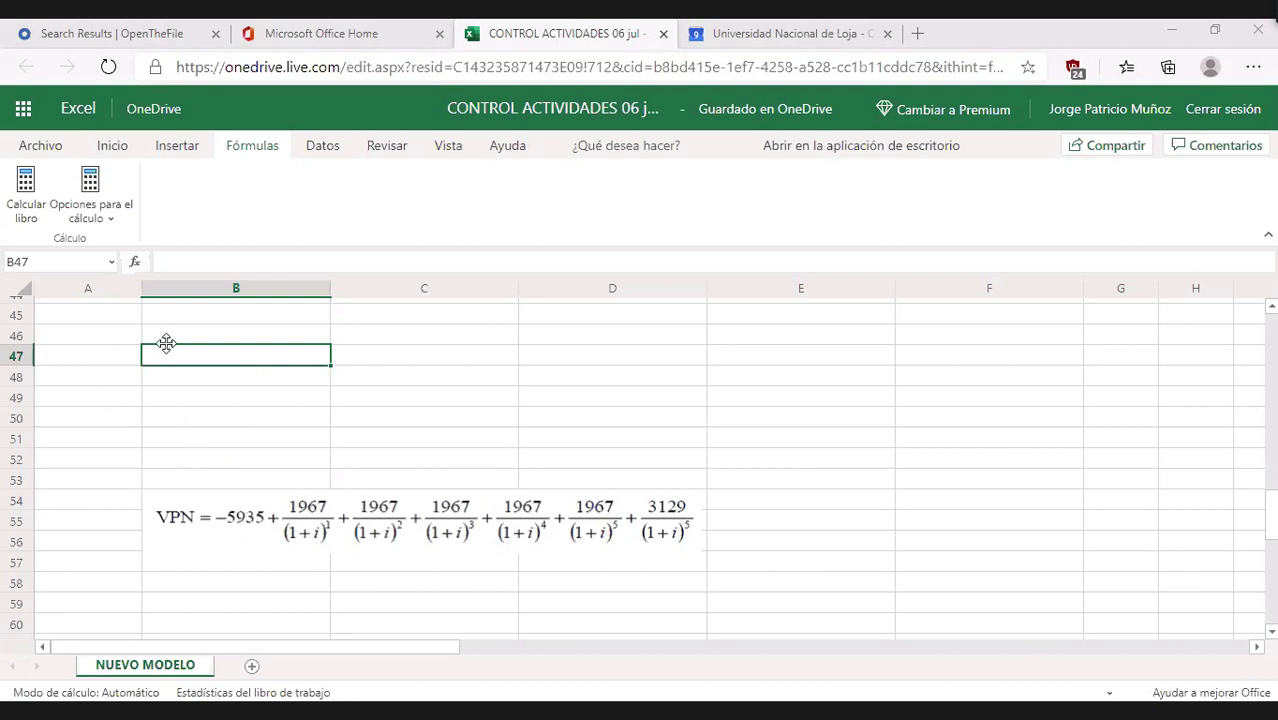
pyautogui.moveTo(340, 521); pyautogui.dragTo(340, 591)
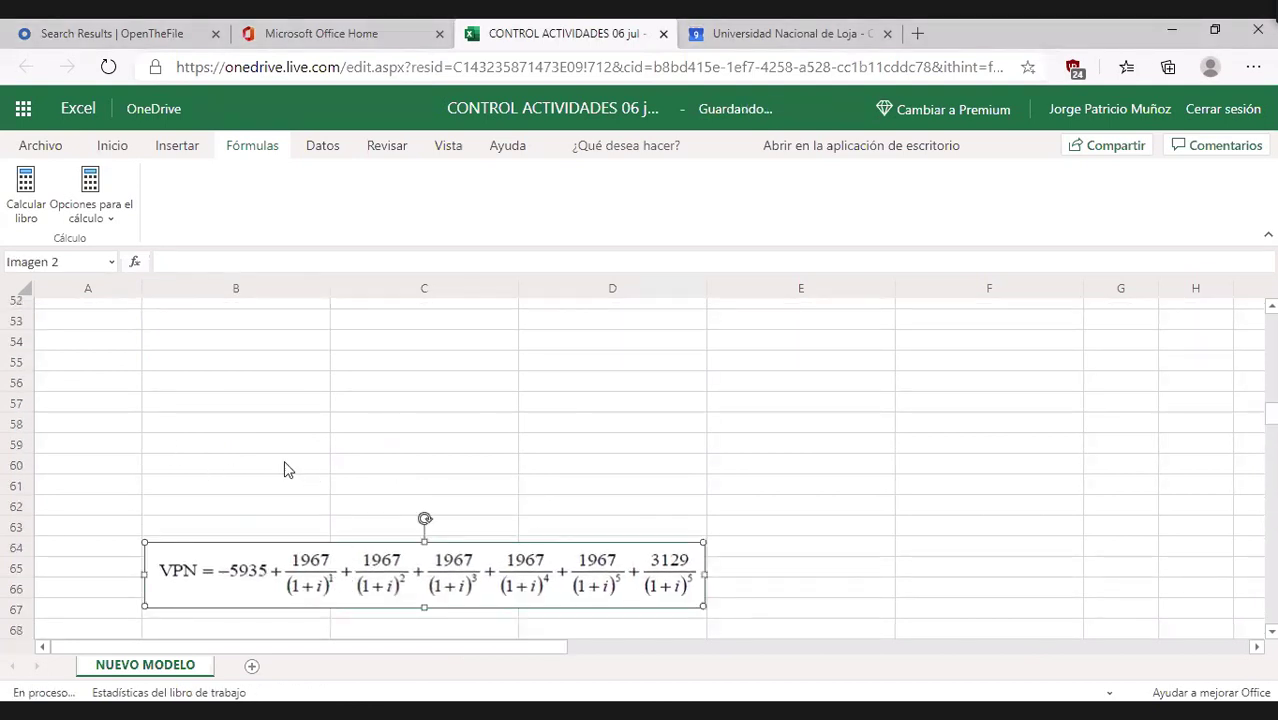
# Enter the initial investment of -5935 in cell B53.
pyautogui.click(229, 333)
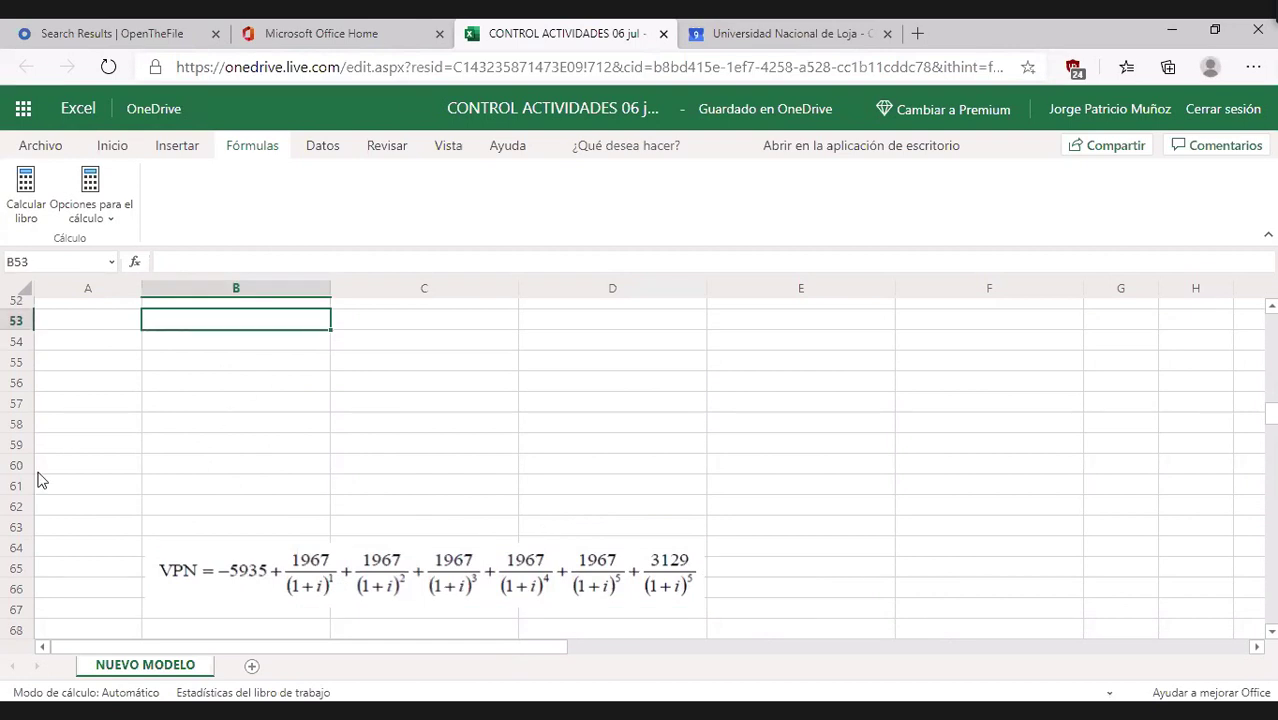
pyautogui.write('-')
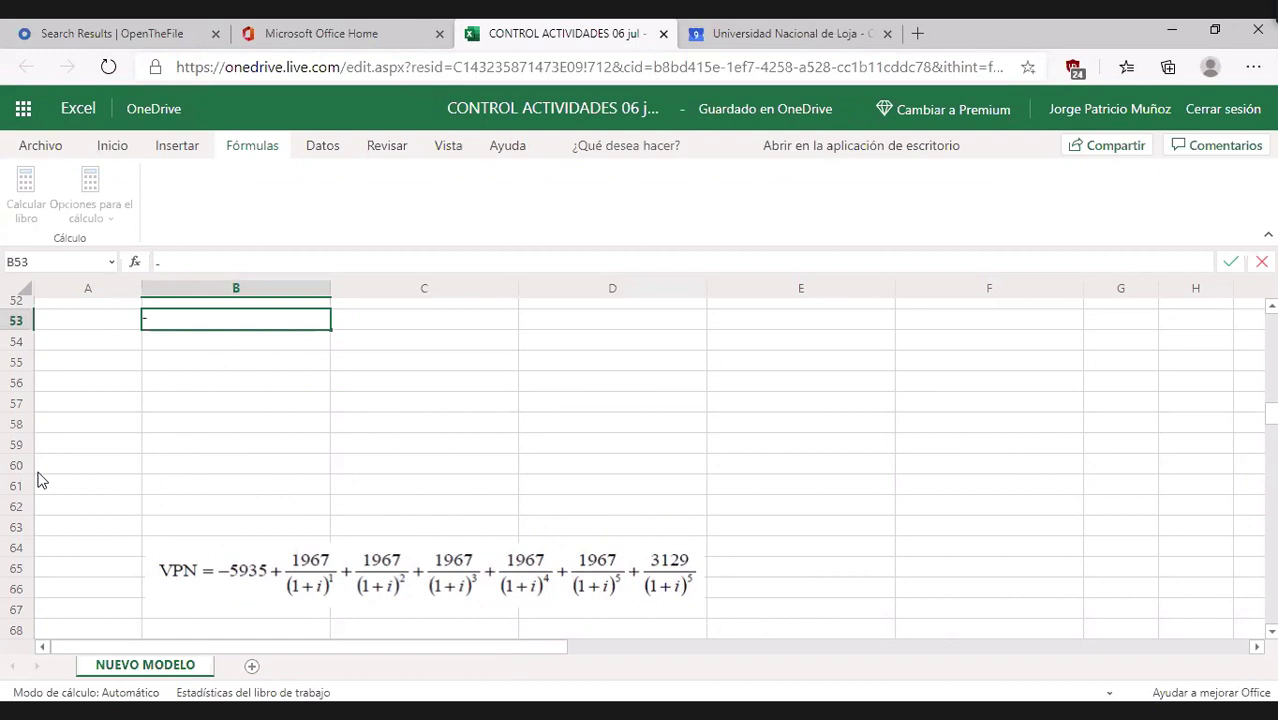
pyautogui.write('5935')
pyautogui.press('Return')
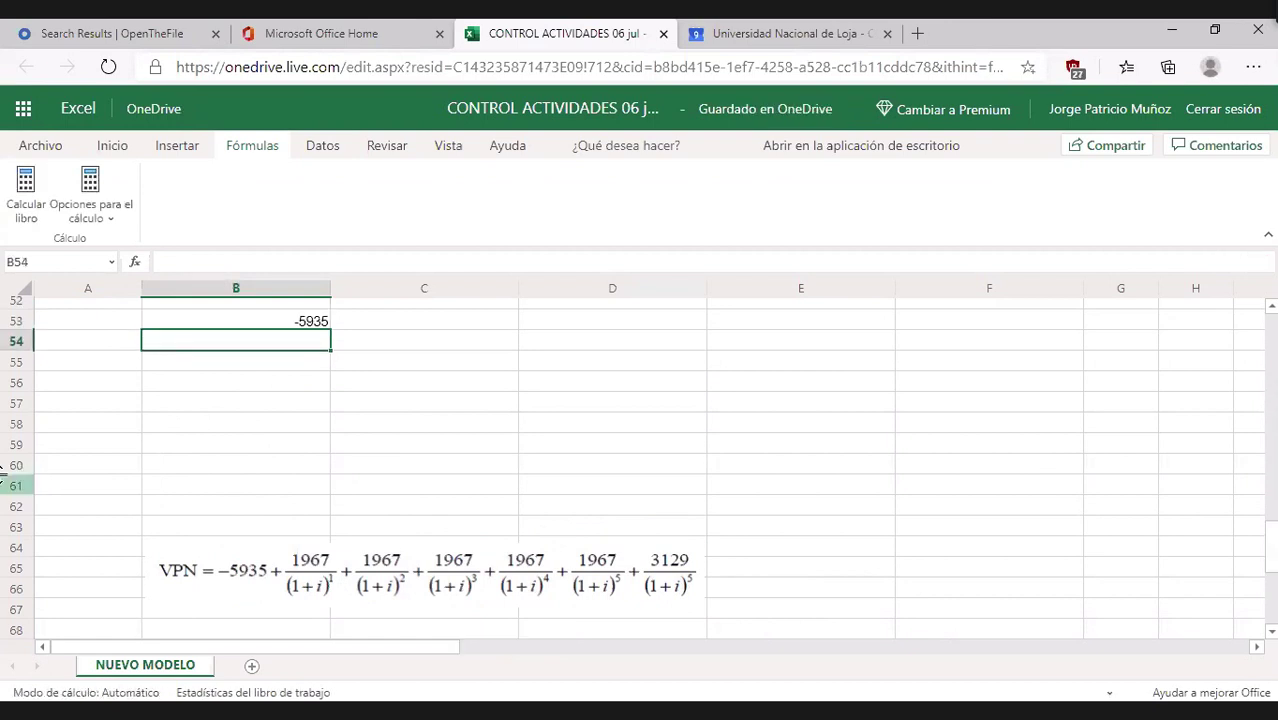
# Number the periods from 0 to 5 in cells A53 to A58, beside the cash flow column.
pyautogui.press('Left')
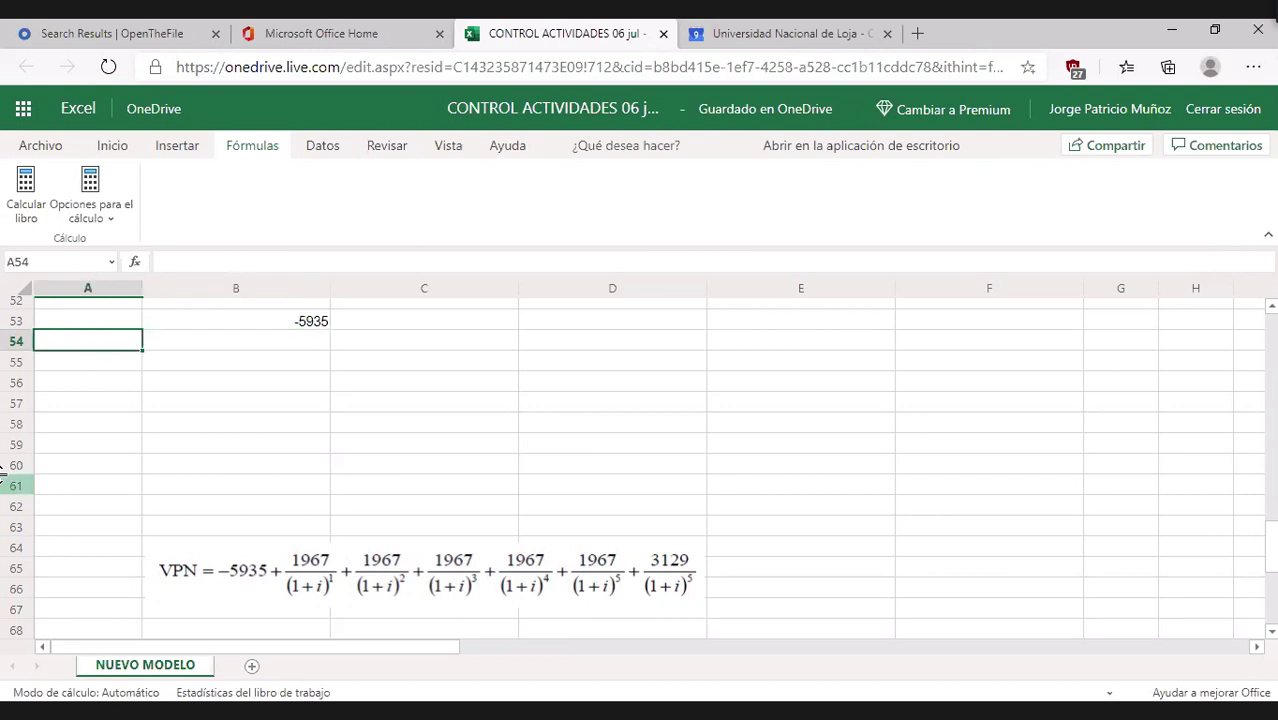
pyautogui.press('Up')
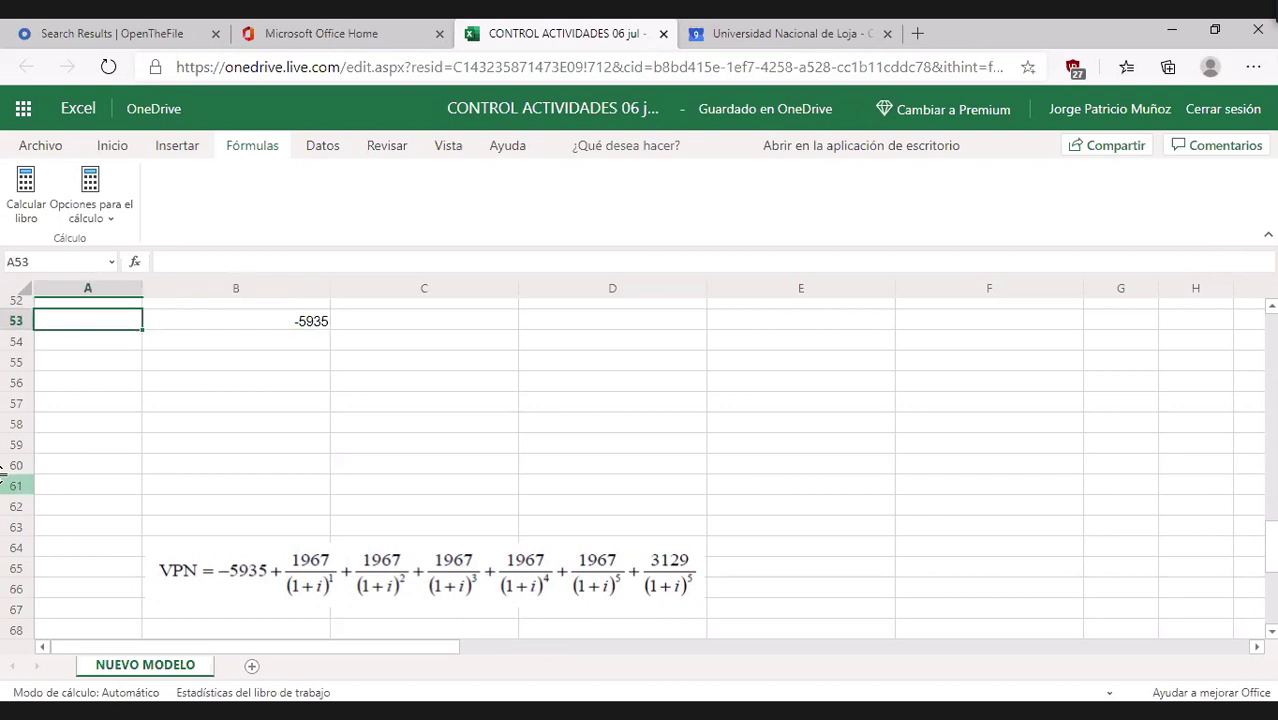
pyautogui.write('0')
pyautogui.press('Return')
pyautogui.write('1')
pyautogui.press('Return')
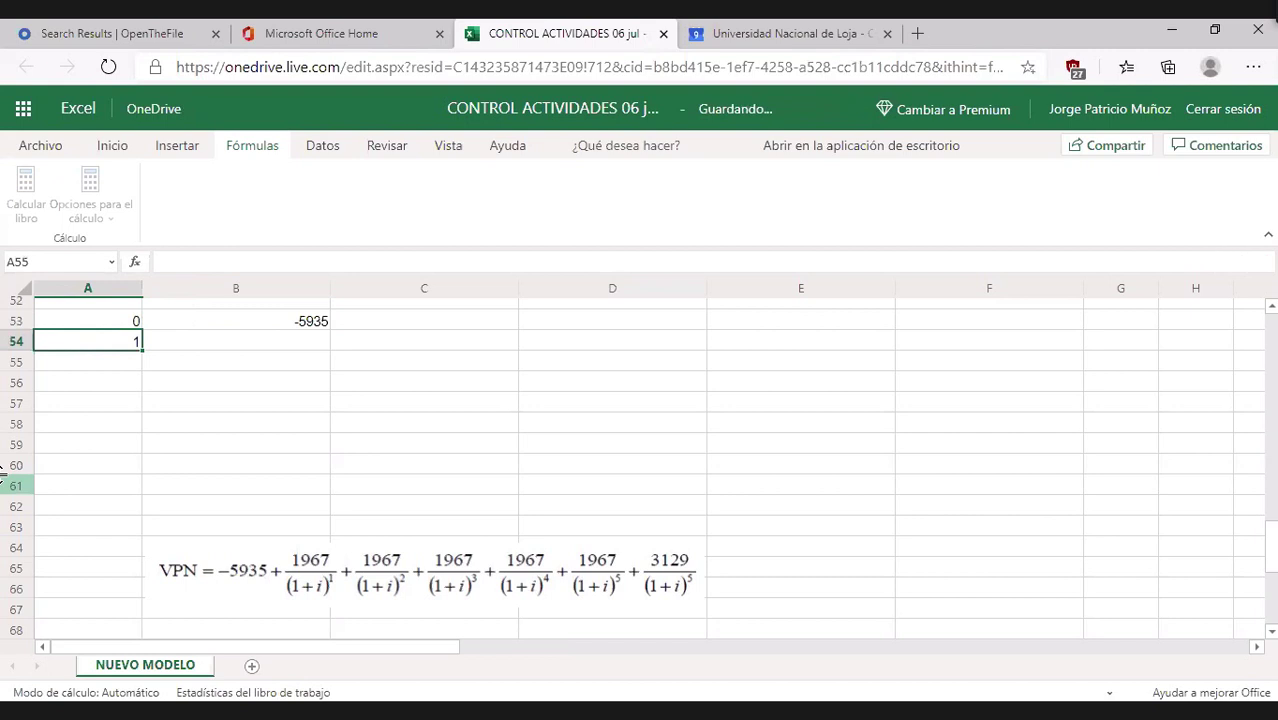
pyautogui.write('2')
pyautogui.press('Return')
pyautogui.write('3')
pyautogui.press('Return')
pyautogui.write('4')
pyautogui.press('Return')
pyautogui.write('5')
pyautogui.press('Return')
# Enter a cash flow of 1967 in cells B54 and B55 for periods 1 and 2.
pyautogui.press('Up')
pyautogui.press('Up')
pyautogui.press('Up')
pyautogui.press('Up')
pyautogui.press('Up')
pyautogui.press('Up')
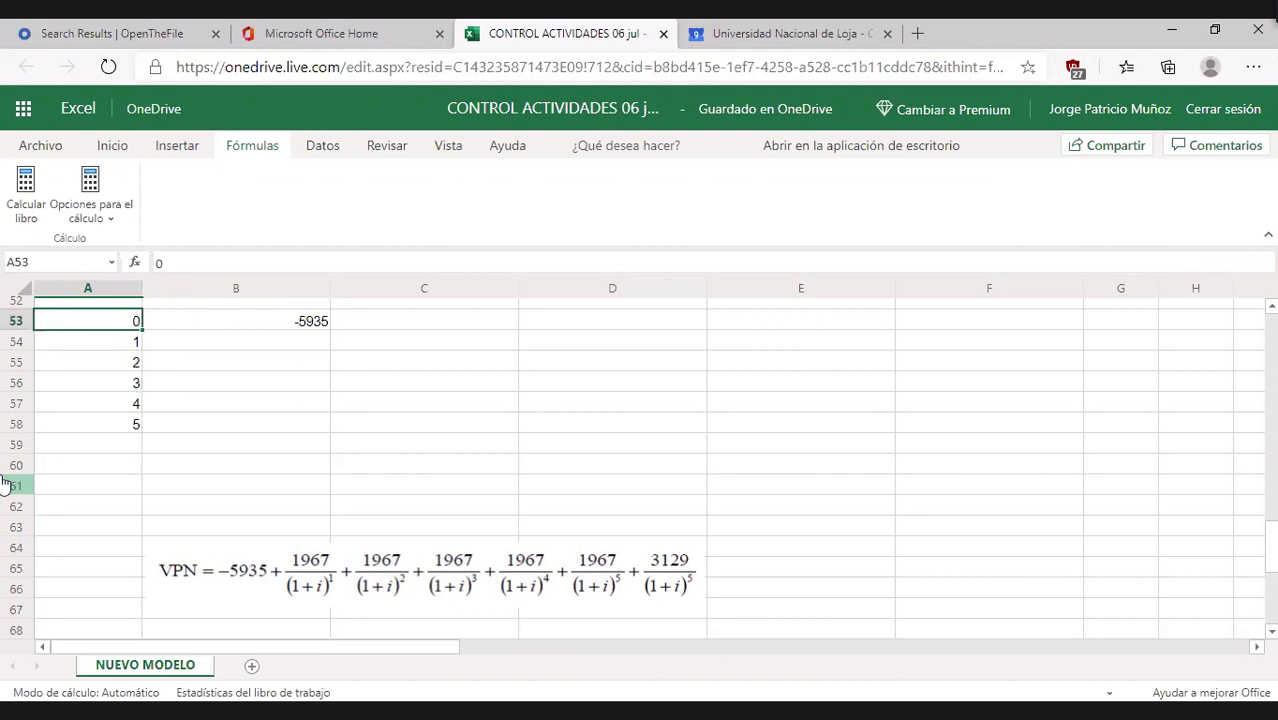
pyautogui.press('Down')
pyautogui.press('Right')
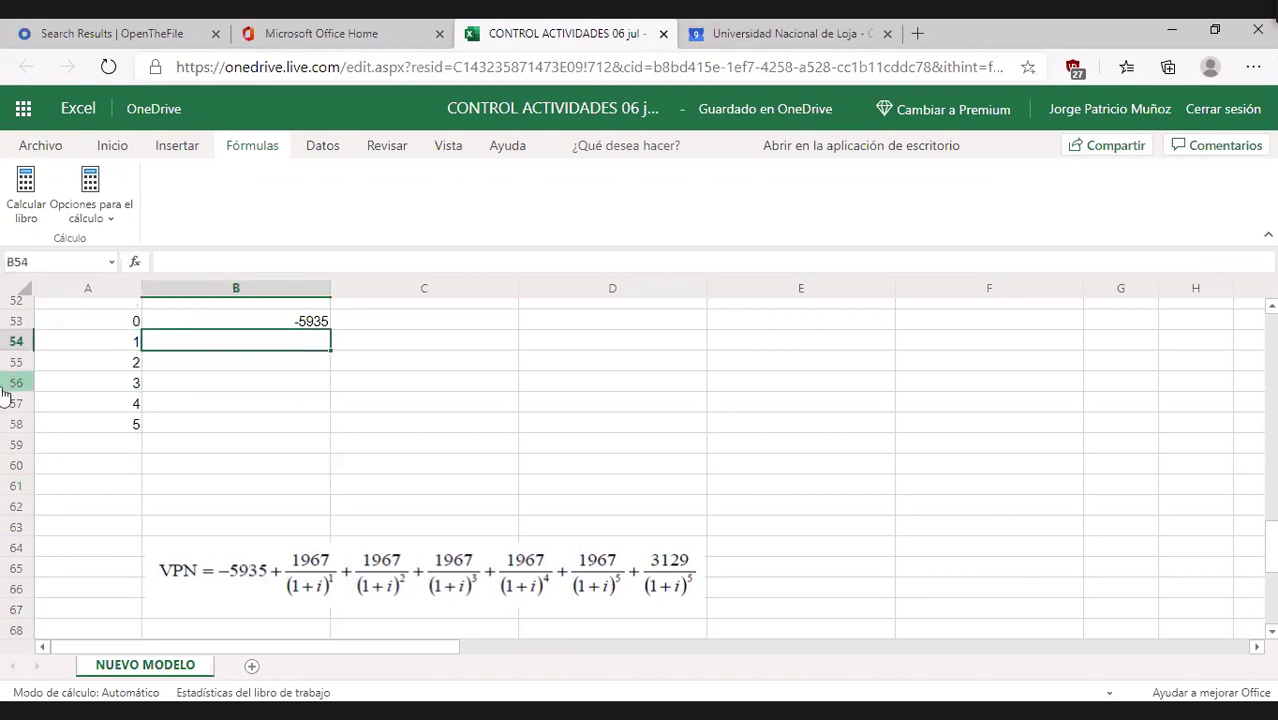
pyautogui.write('1')
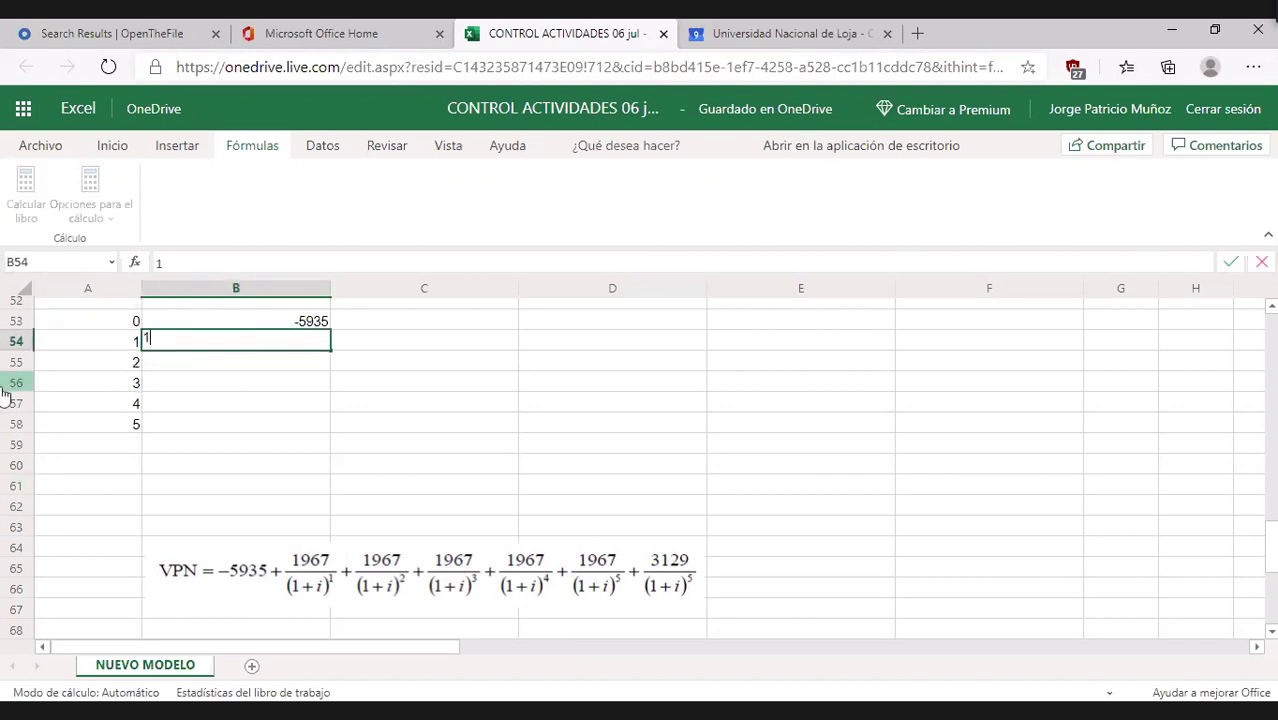
pyautogui.write('967')
pyautogui.press('Return')
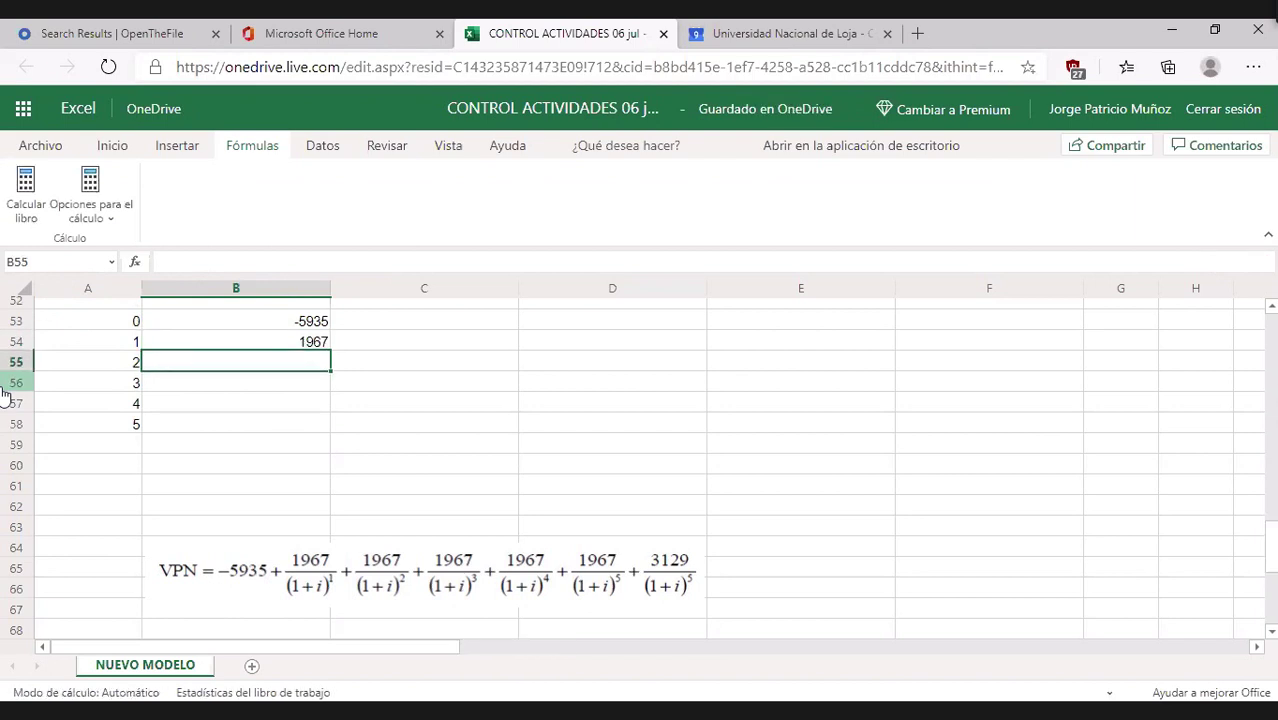
pyautogui.write('1967')
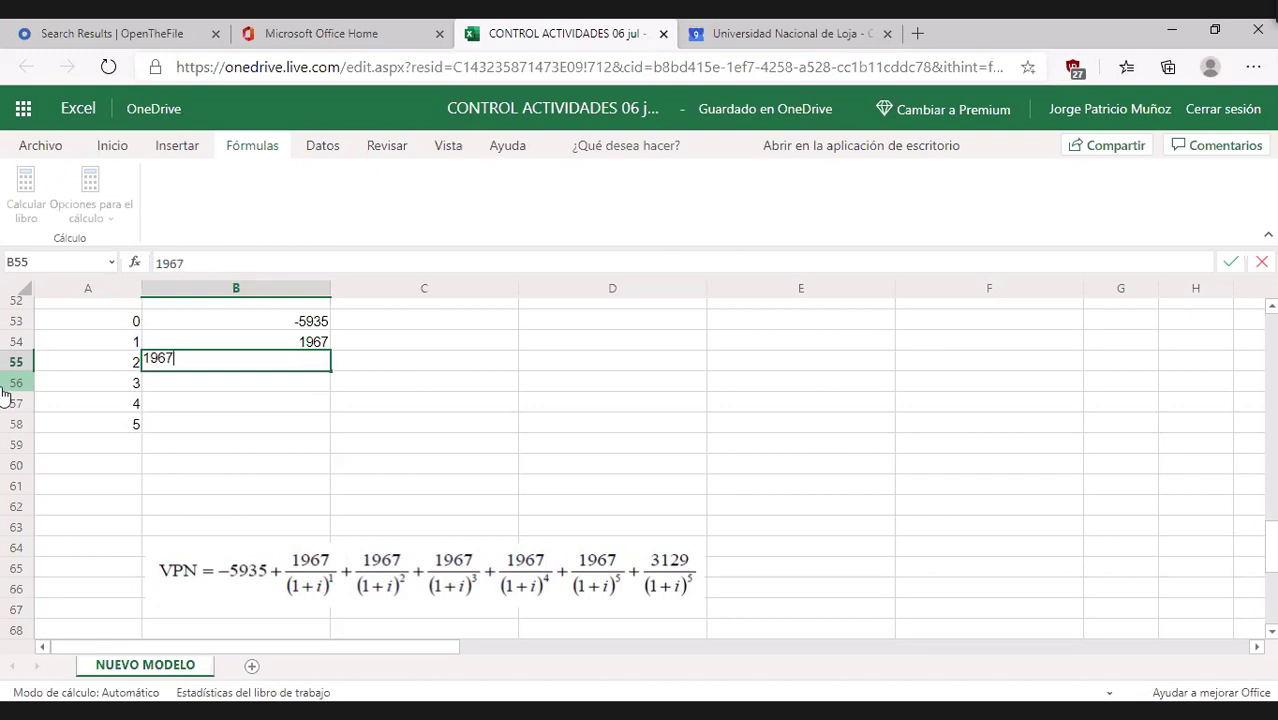
pyautogui.press('Return')
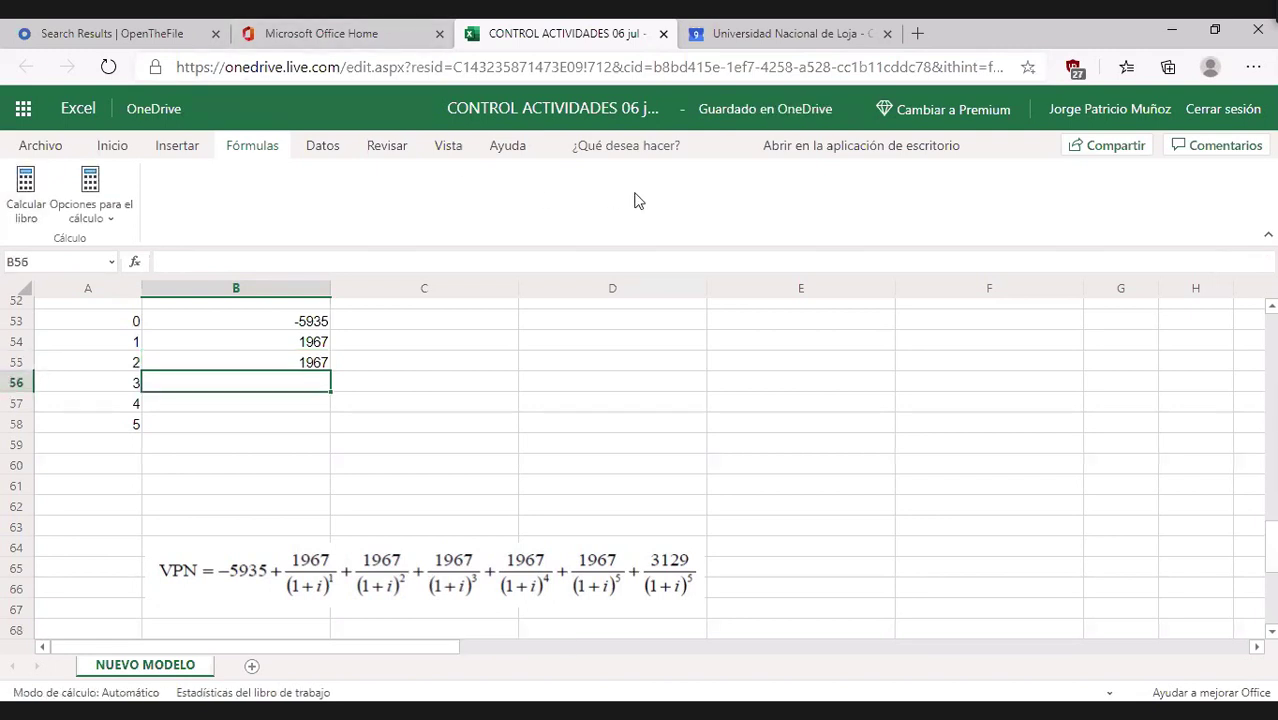
# Copy the 1967 cash flow into cells B56 to B58 for periods 3 to 5.
pyautogui.moveTo(317, 340); pyautogui.dragTo(312, 369)
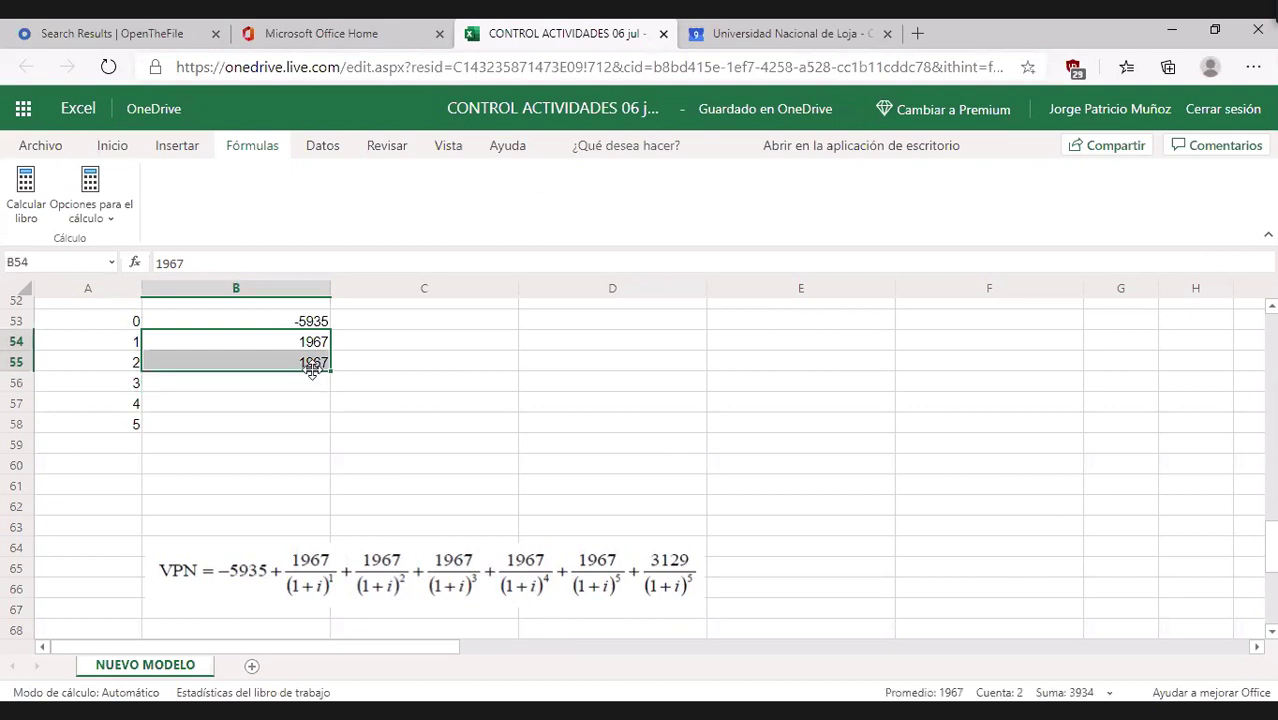
pyautogui.hotkey('ctrl', 'c')
pyautogui.click(258, 383)
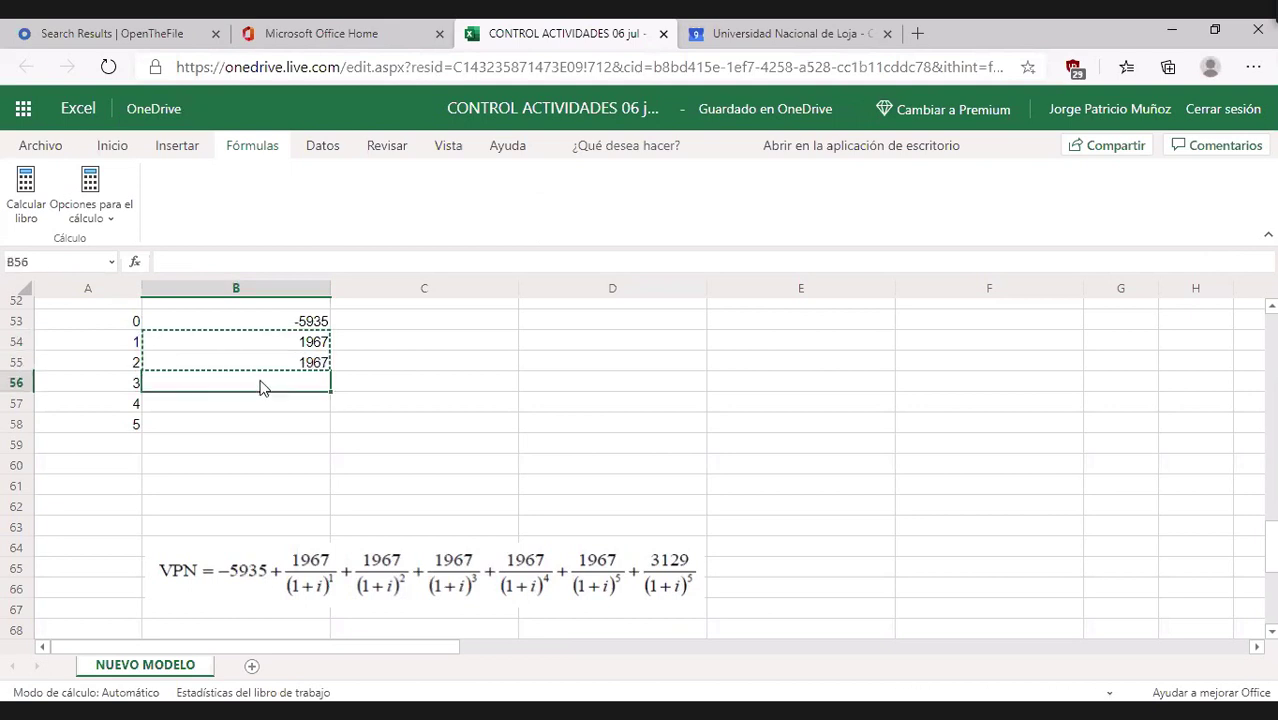
pyautogui.hotkey('ctrl', 'v')
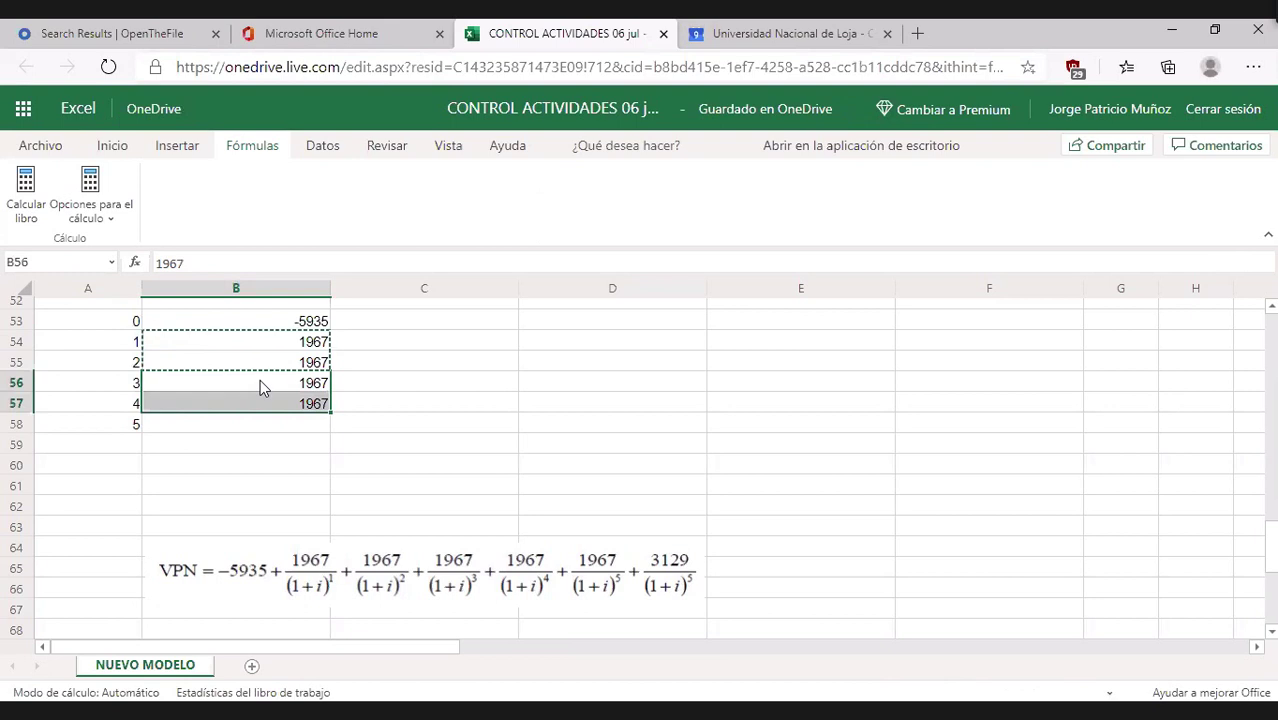
pyautogui.click(283, 405)
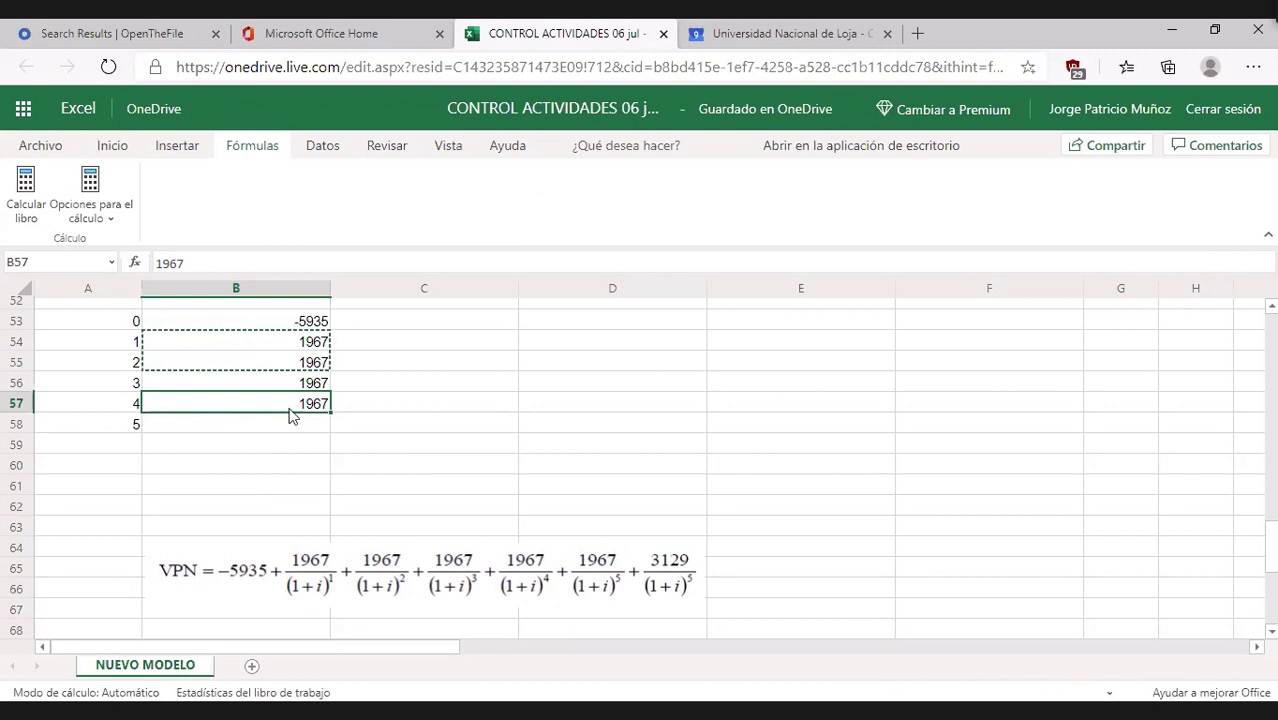
pyautogui.hotkey('ctrl', 'c')
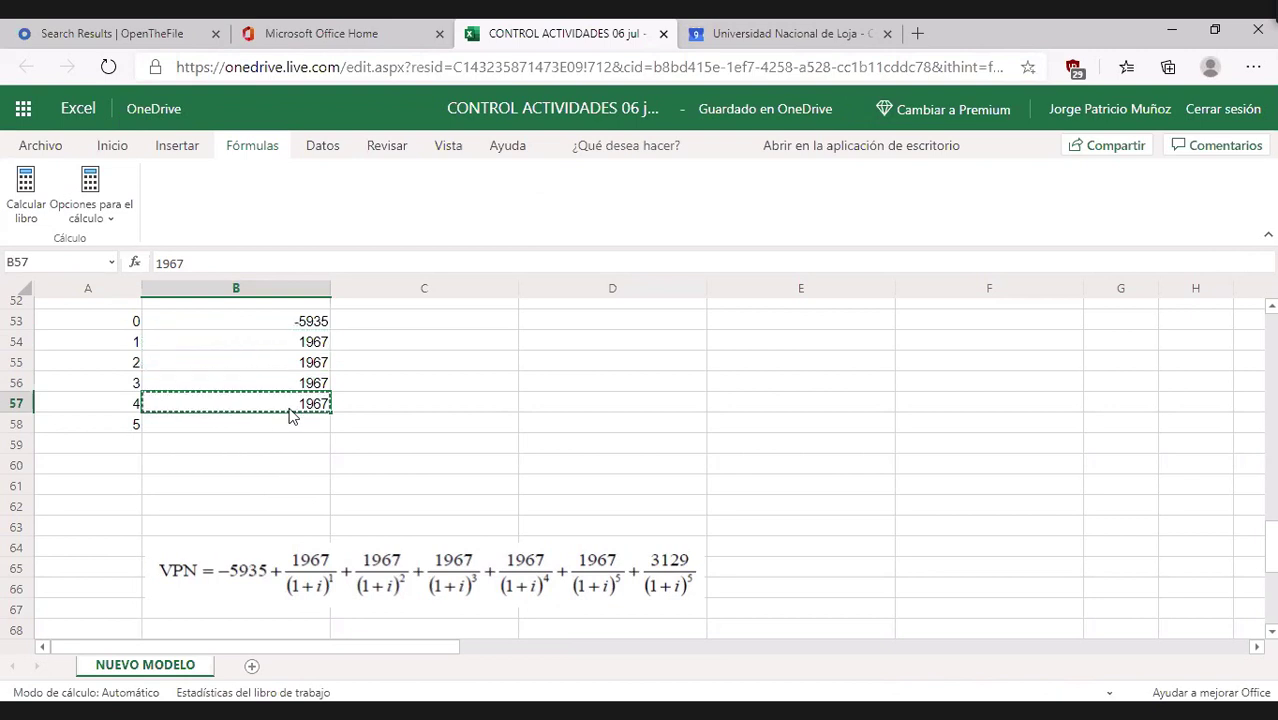
pyautogui.click(285, 432)
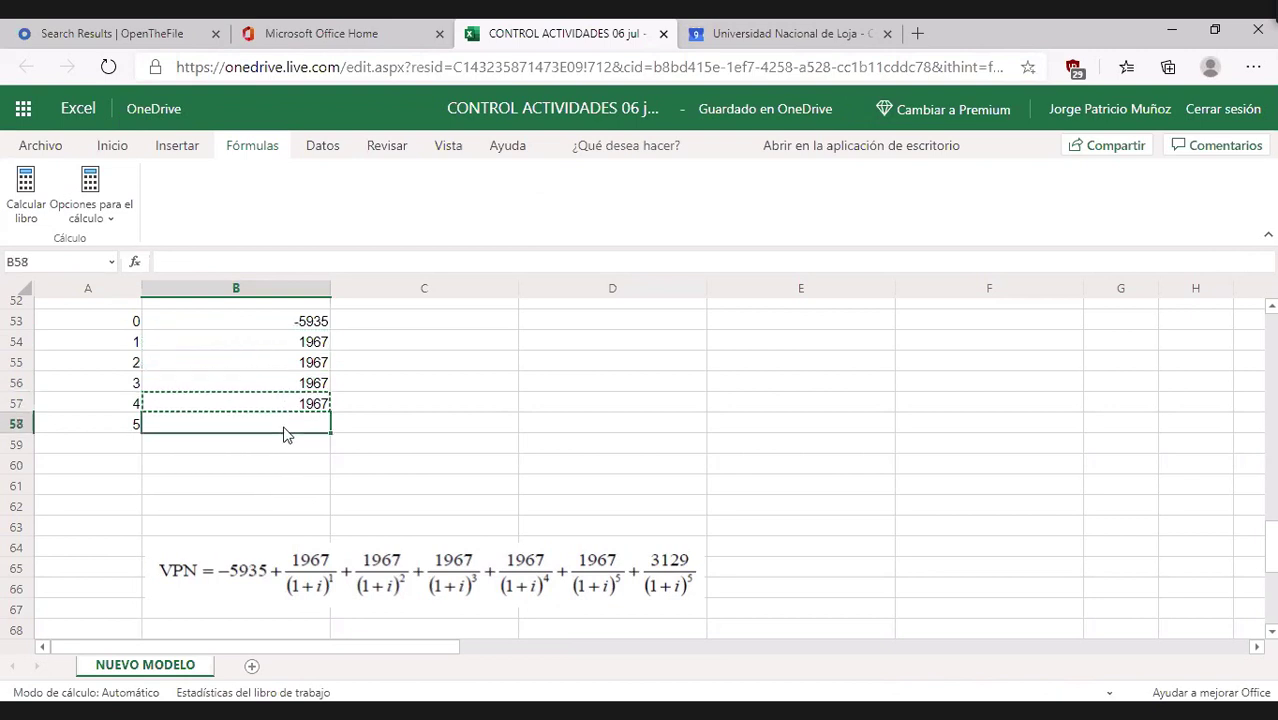
pyautogui.hotkey('ctrl', 'v')
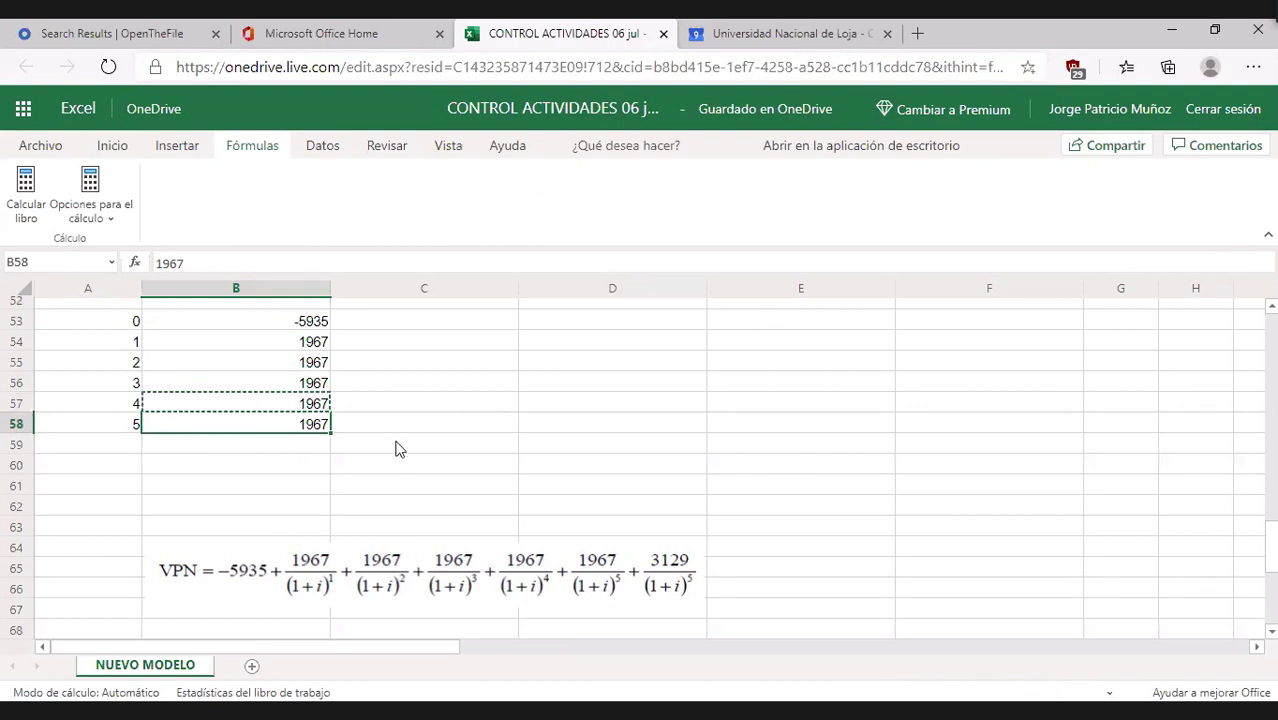
# Change the period 5 cash flow in cell B58 to the formula =1967+3129.
pyautogui.doubleClick(306, 426)
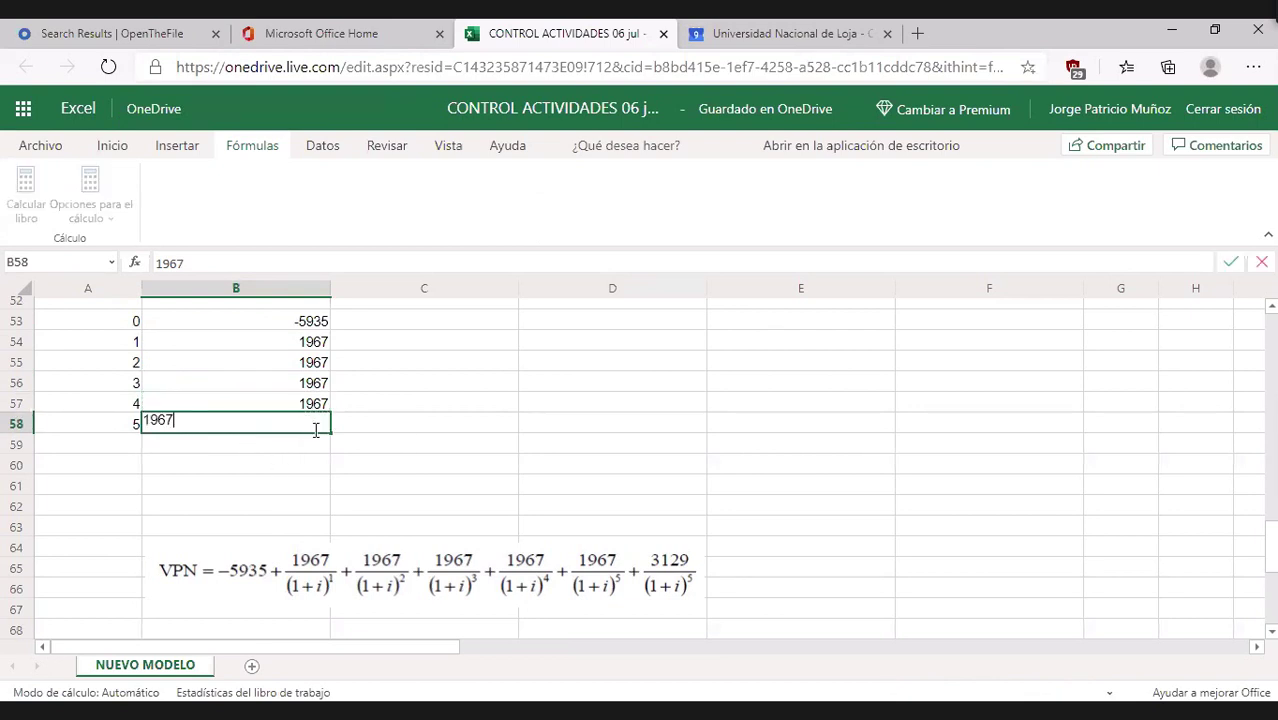
pyautogui.press('Left')
pyautogui.press('Left')
pyautogui.press('Left')
pyautogui.press('Left')
pyautogui.write('=')
pyautogui.press('Right')
pyautogui.press('Right')
pyautogui.press('Right')
pyautogui.press('Right')
pyautogui.write('+')
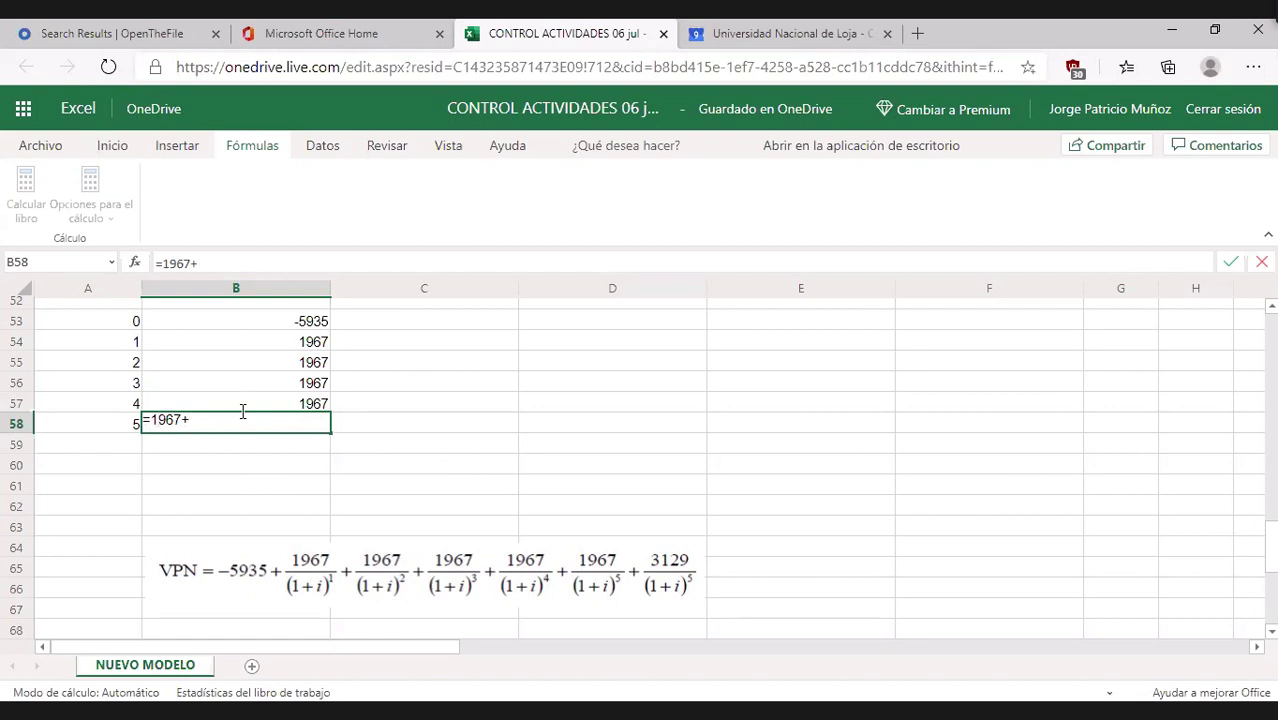
pyautogui.write('3129')
pyautogui.press('Return')
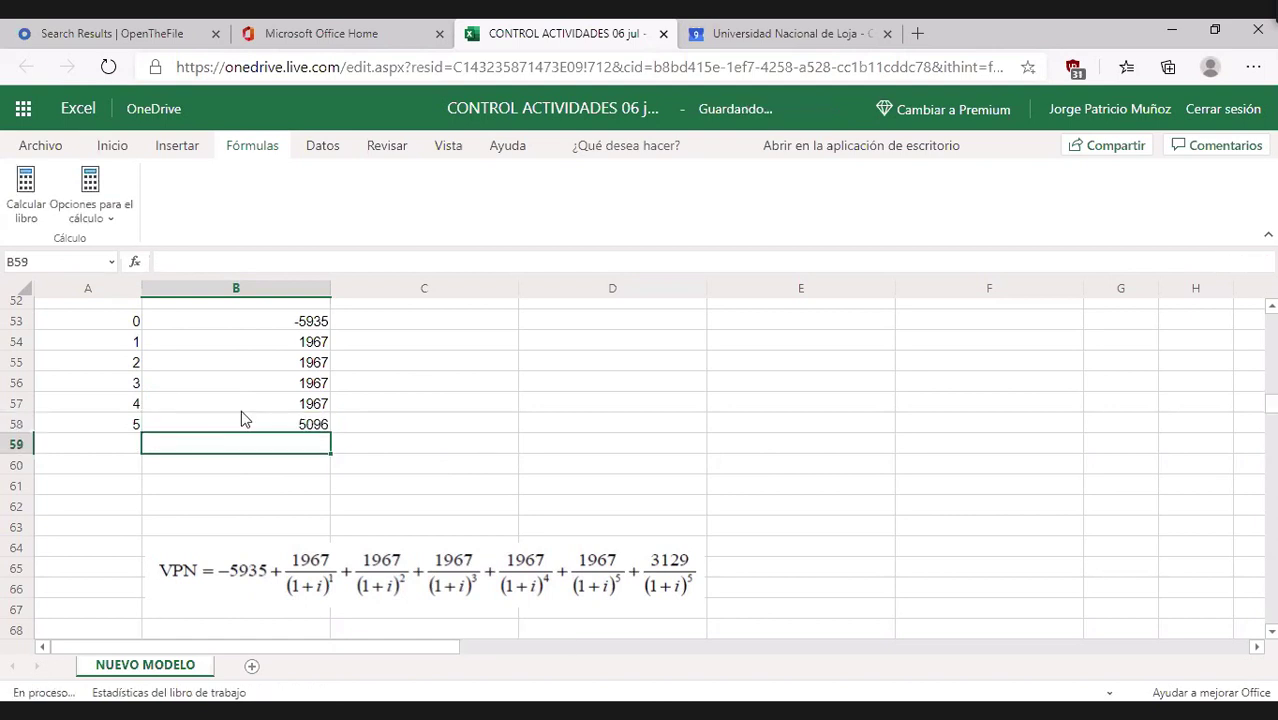
# Open function insertion for cell B61 and look through the function categories and the commonly used functions.
pyautogui.click(242, 487)
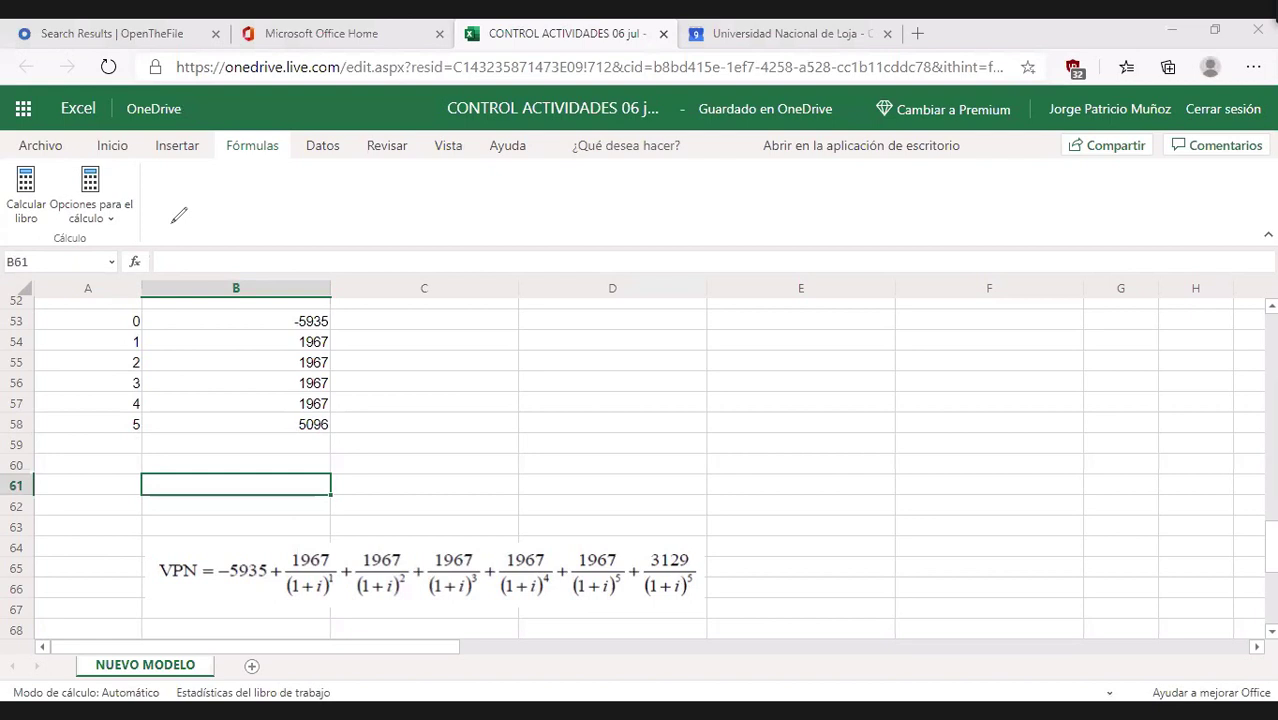
pyautogui.moveTo(155, 243); pyautogui.dragTo(150, 246)
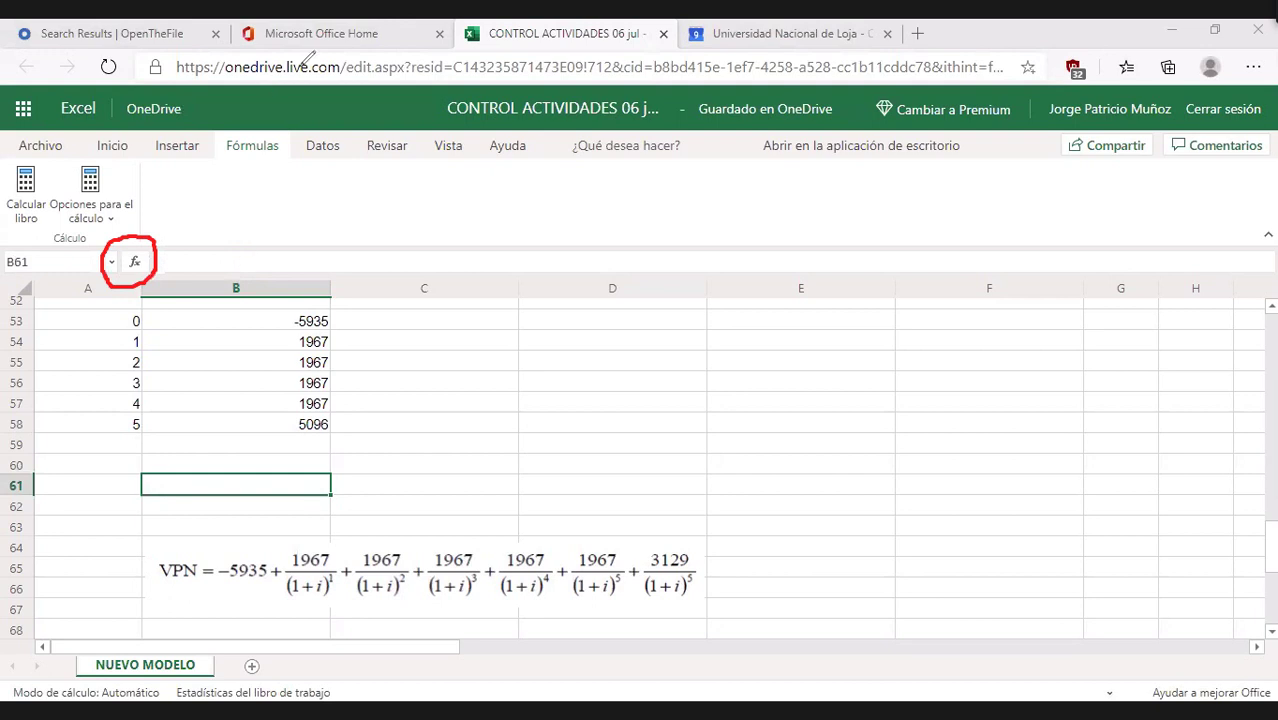
pyautogui.click(135, 262)
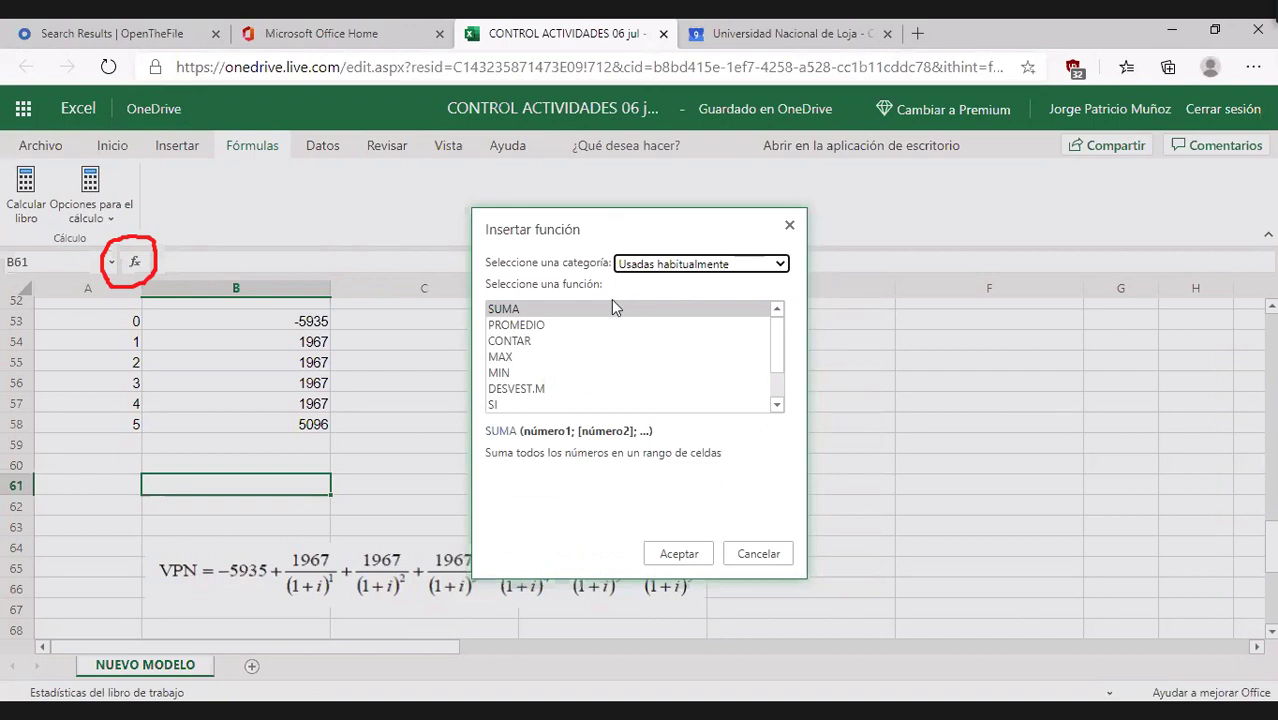
pyautogui.click(652, 267)
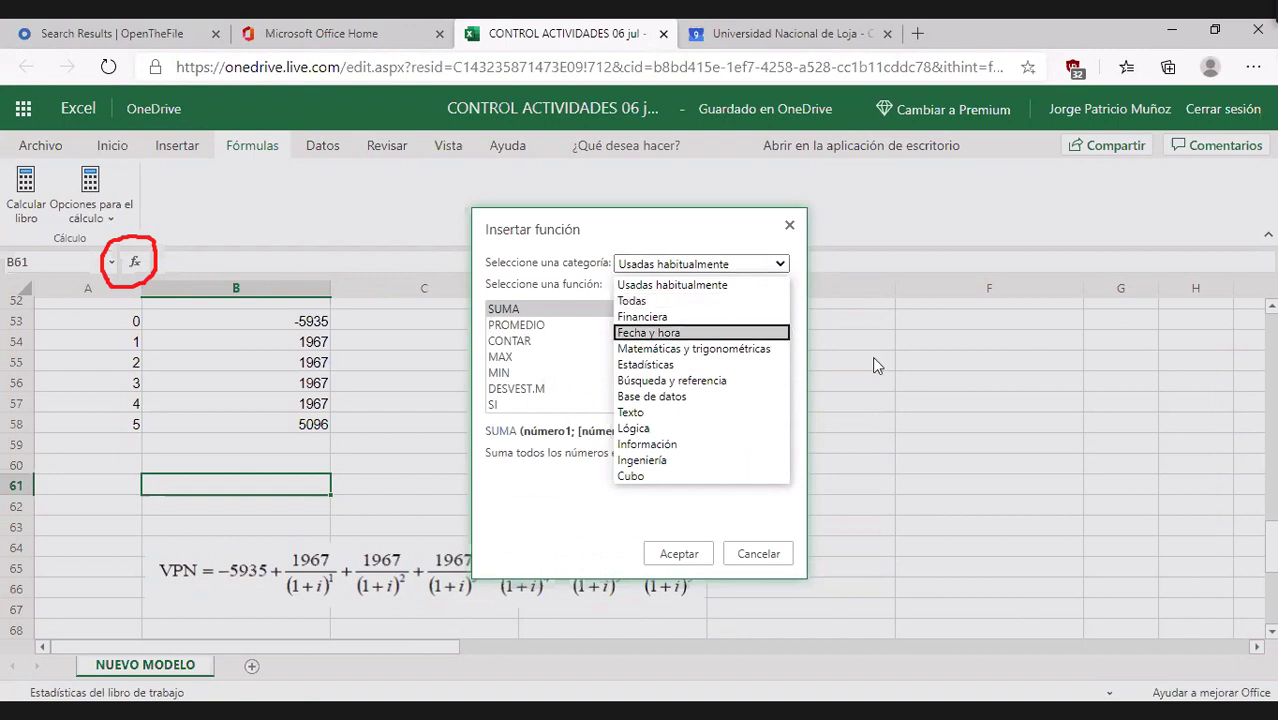
pyautogui.click(940, 364)
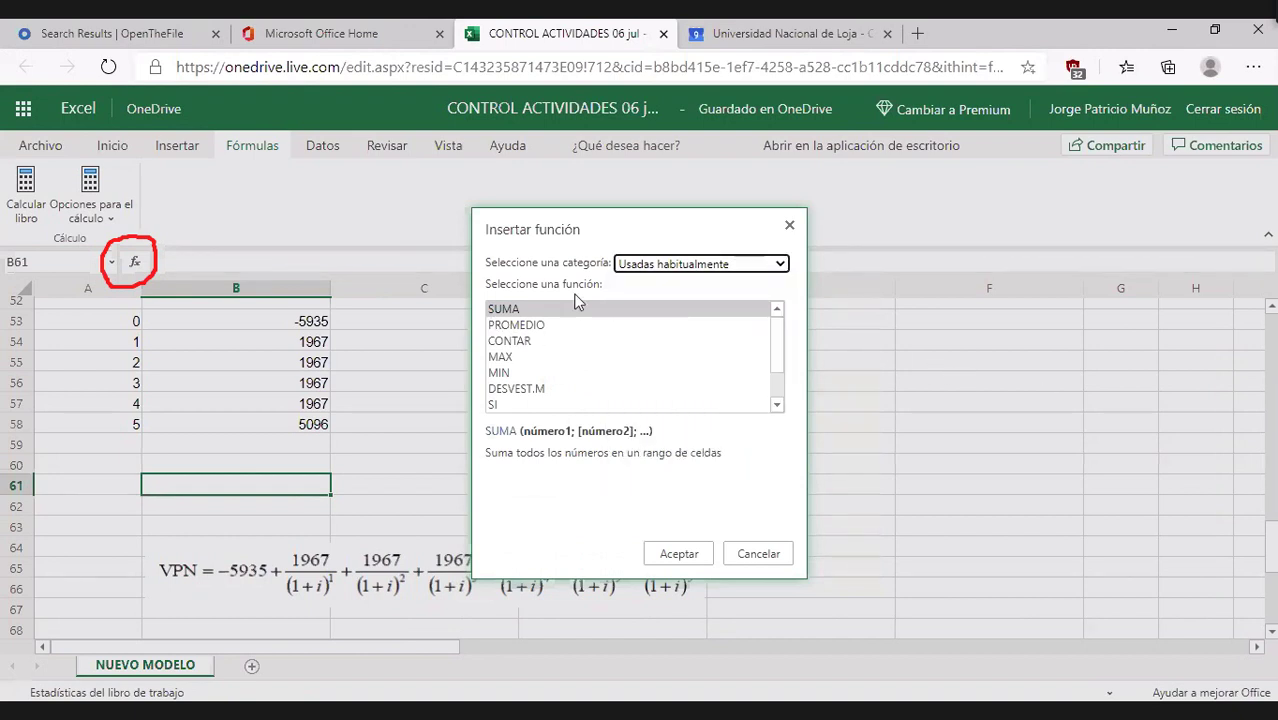
pyautogui.click(776, 377)
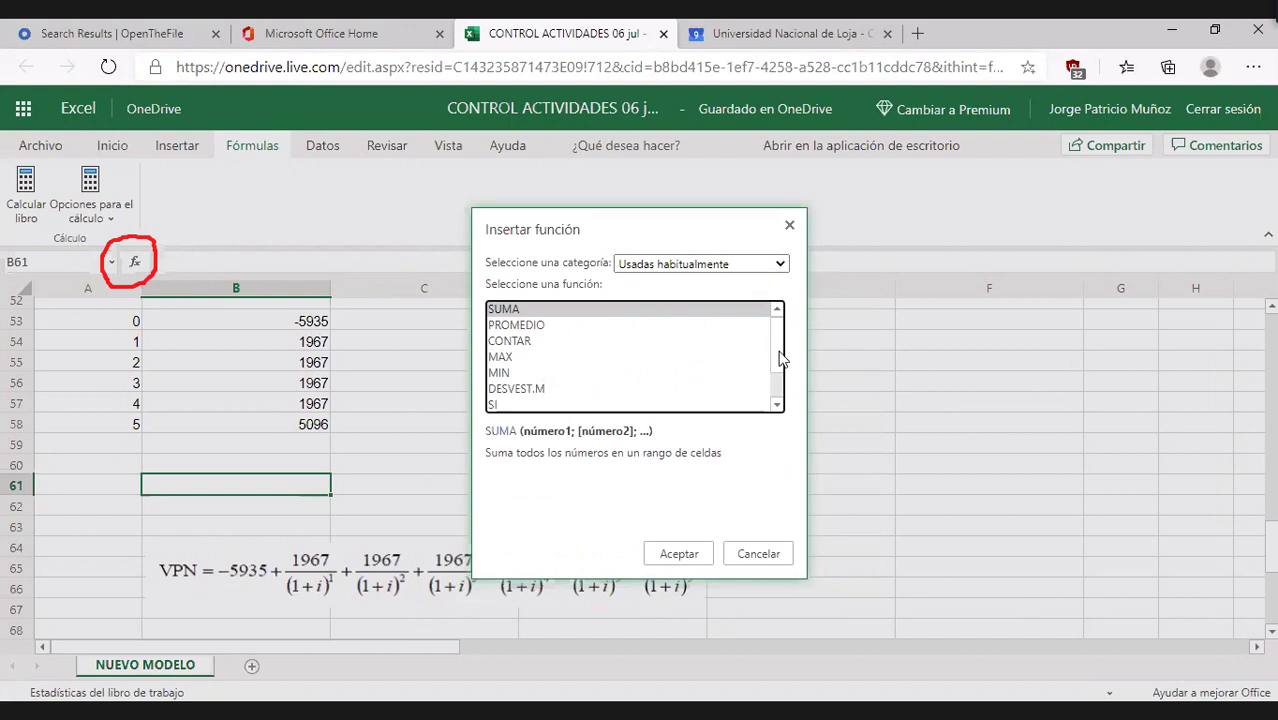
pyautogui.moveTo(780, 360)
pyautogui.mouseDown()
pyautogui.moveTo(782, 395)
pyautogui.moveTo(778, 343)
pyautogui.mouseUp()
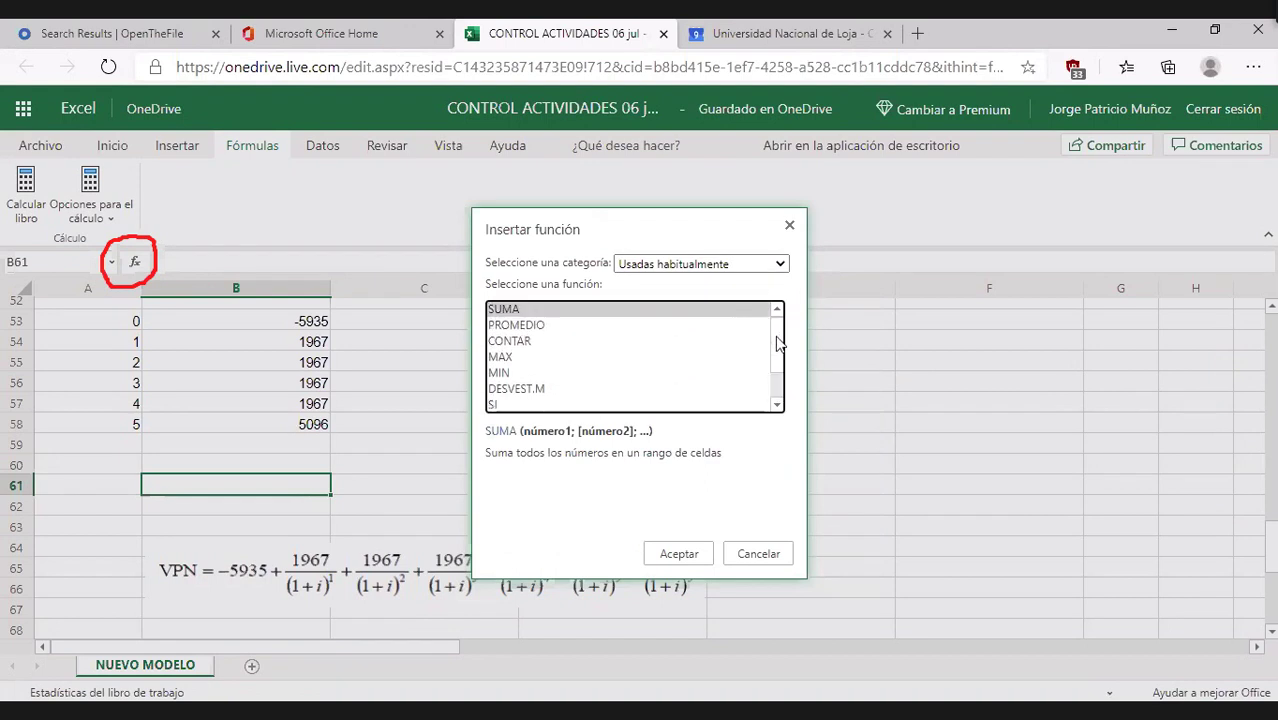
pyautogui.click(777, 407)
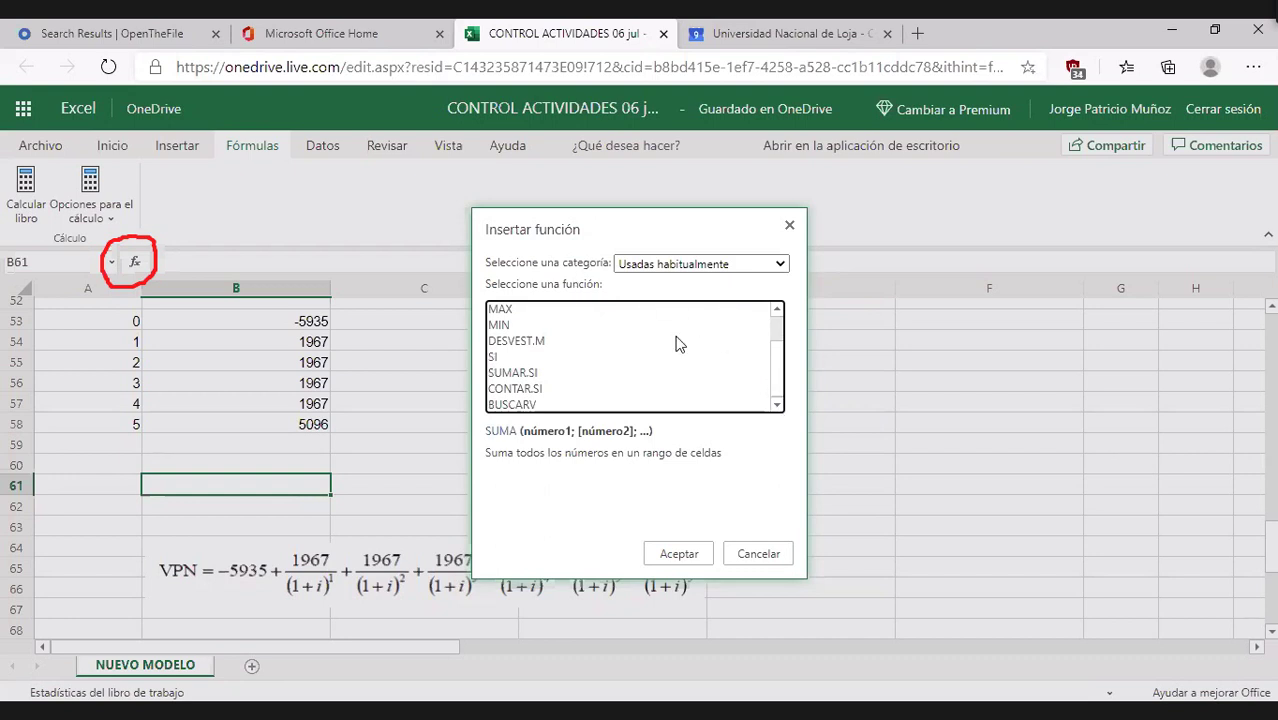
pyautogui.scroll(1, 778, 336)
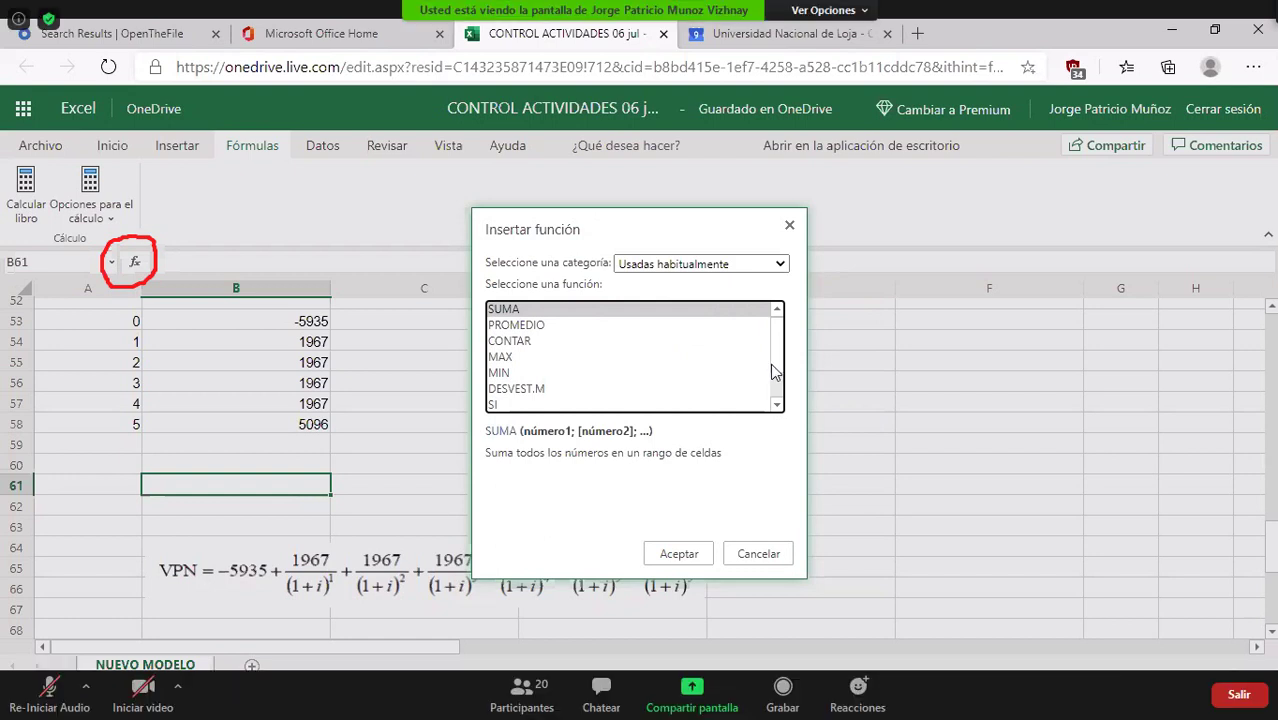
pyautogui.scroll(-1, 779, 398)
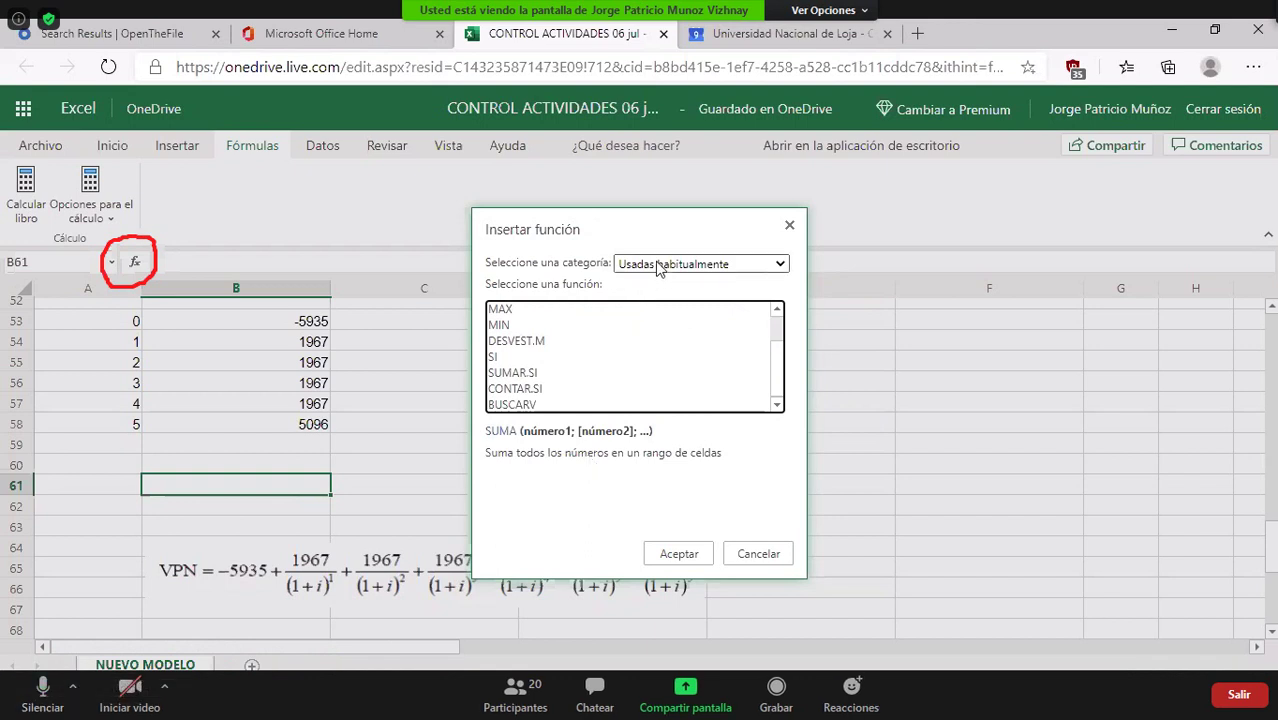
# Insert the TIR function from the Financiera category into cell B61.
pyautogui.click(781, 265)
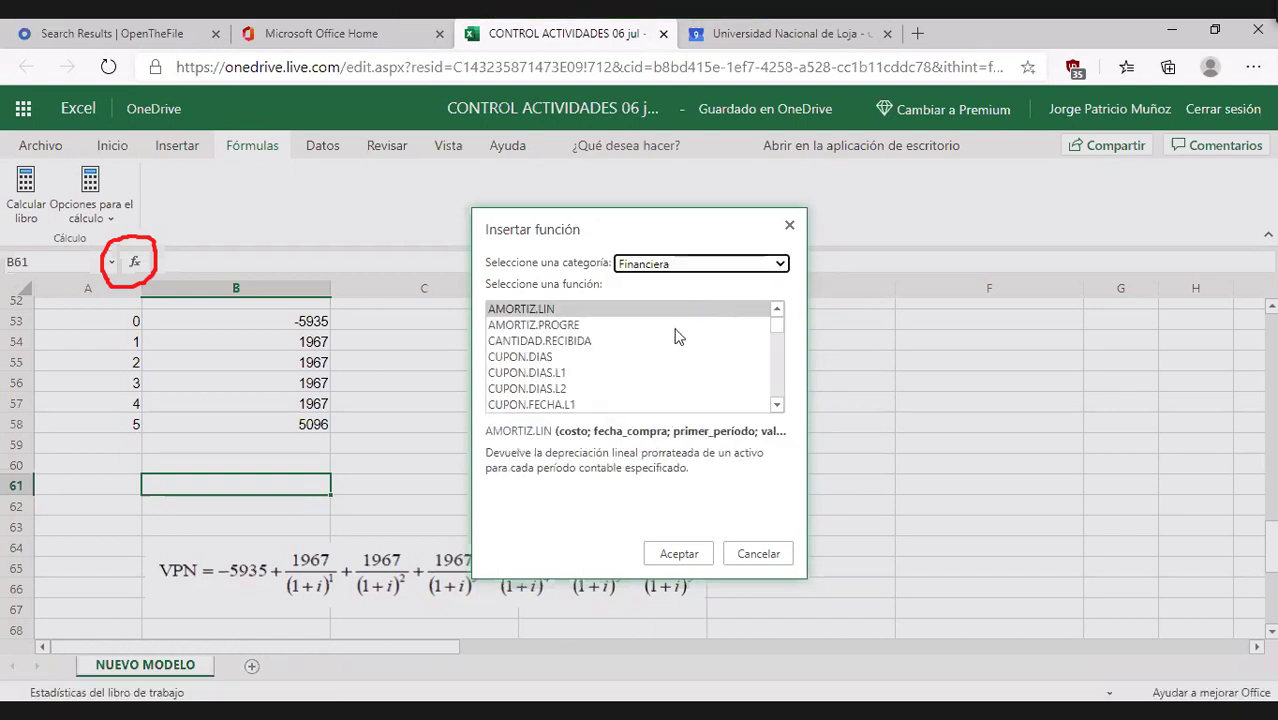
pyautogui.click(781, 334)
pyautogui.moveTo(781, 334); pyautogui.dragTo(778, 387)
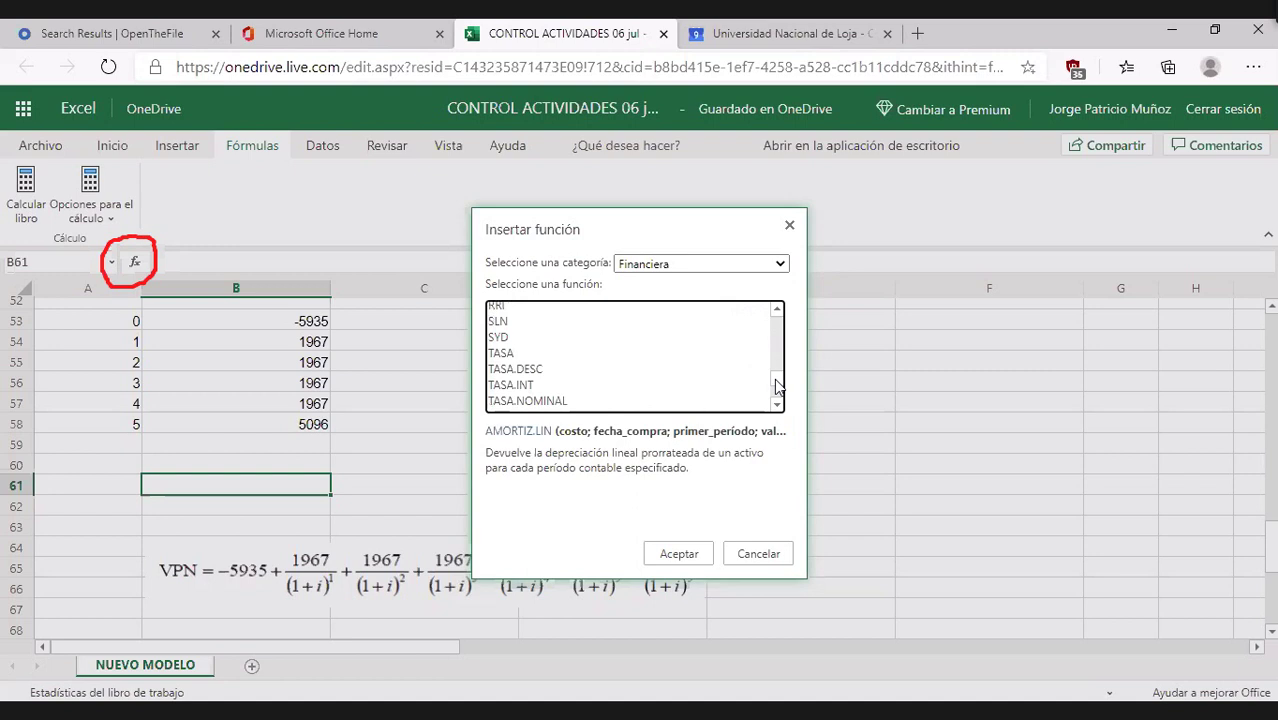
pyautogui.moveTo(778, 387); pyautogui.dragTo(776, 398)
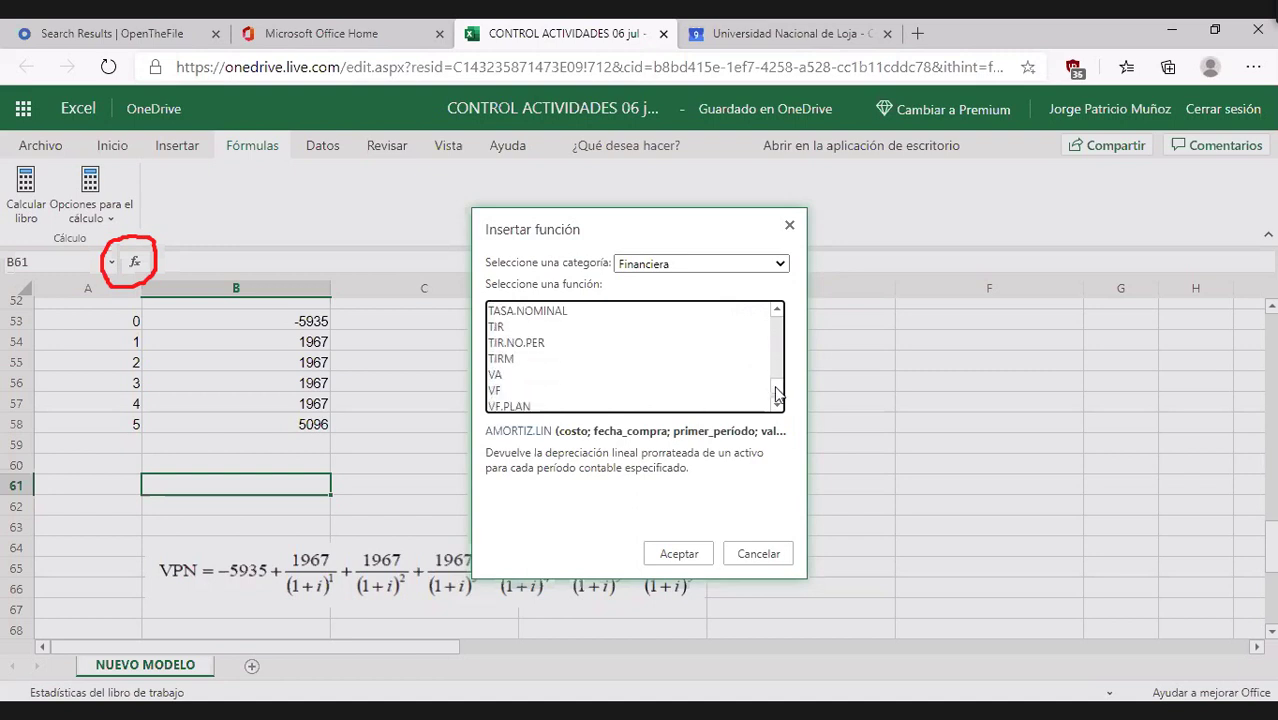
pyautogui.click(522, 329)
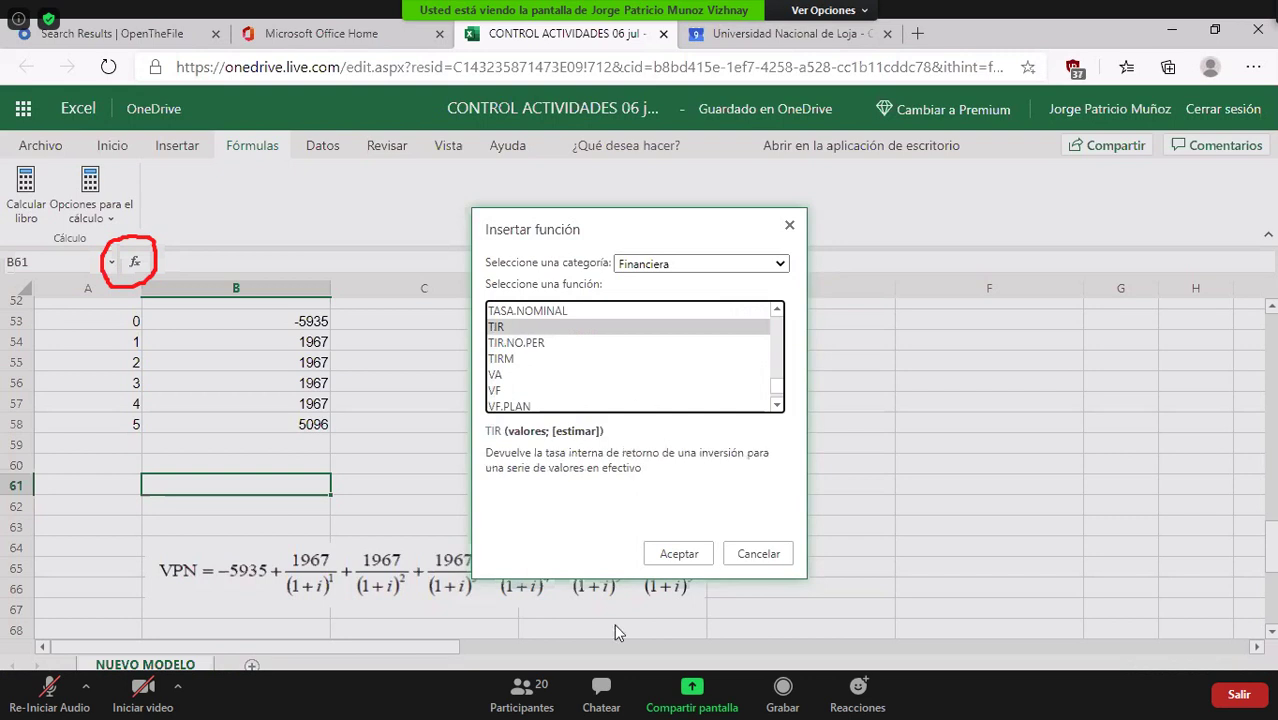
pyautogui.click(679, 554)
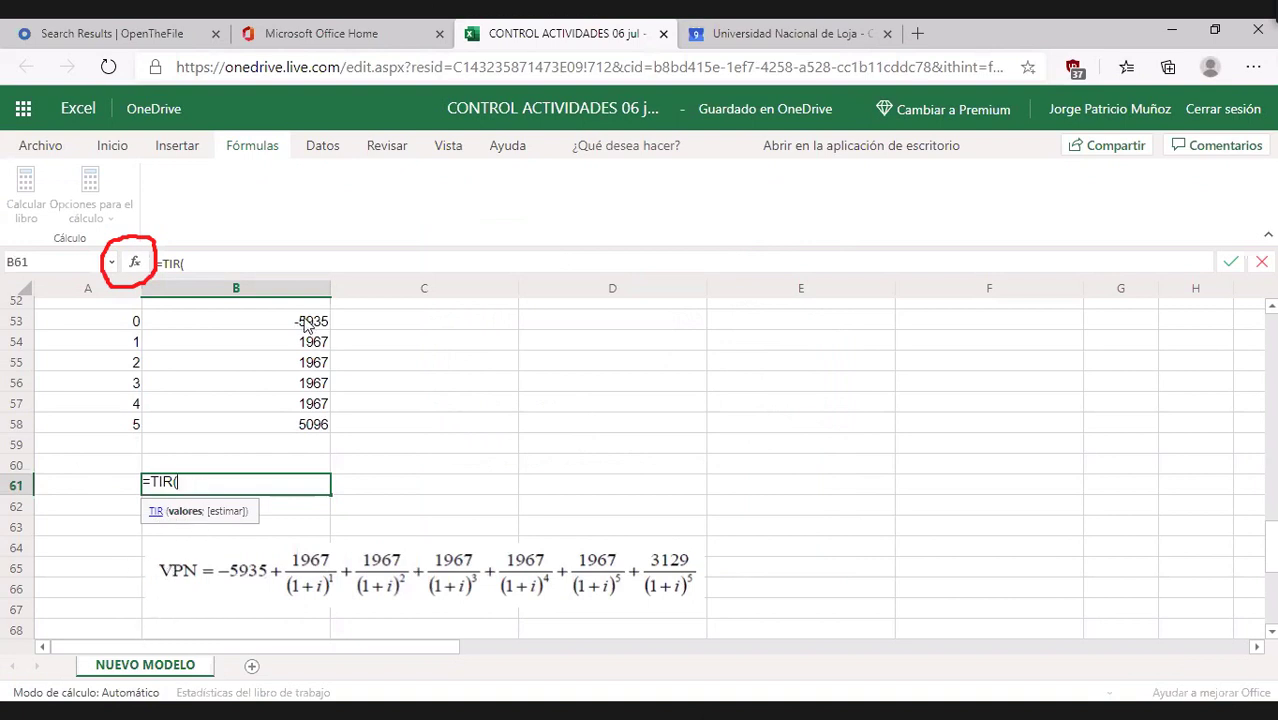
# Complete the TIR formula in B61 with the cash flow range B53:B58 and an estimate of 1%.
pyautogui.moveTo(307, 322); pyautogui.dragTo(299, 423)
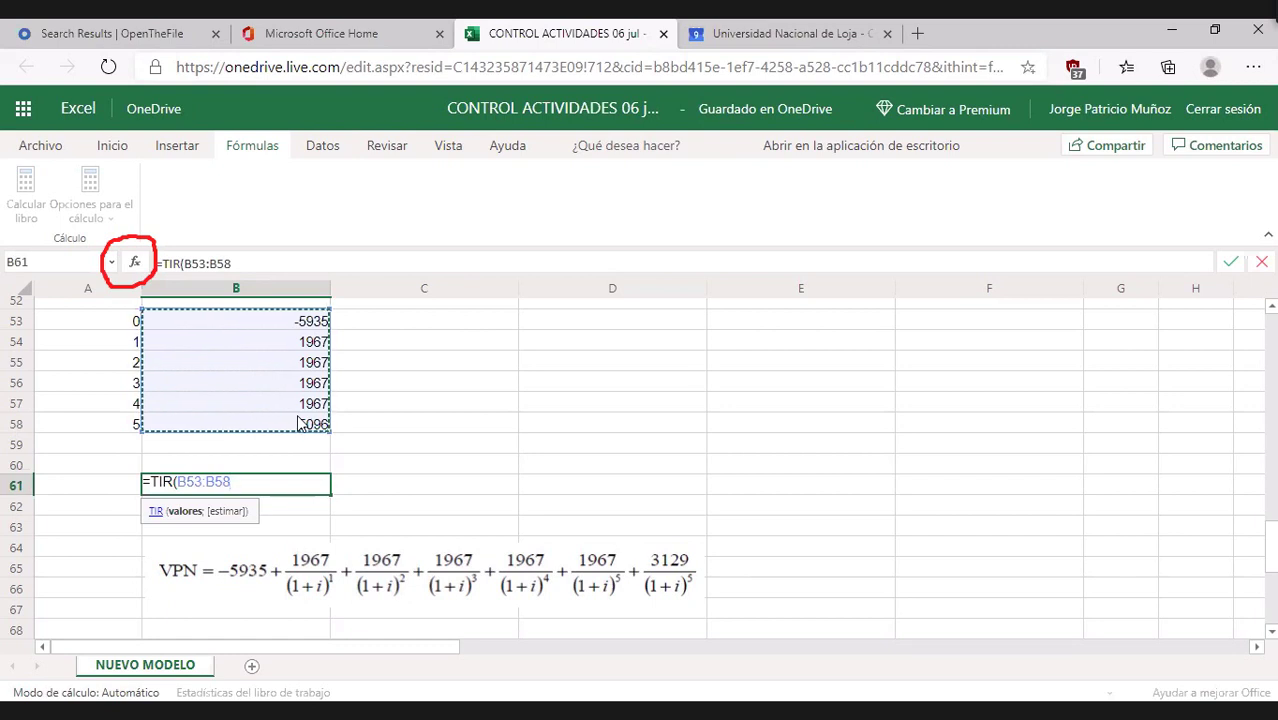
pyautogui.write(';')
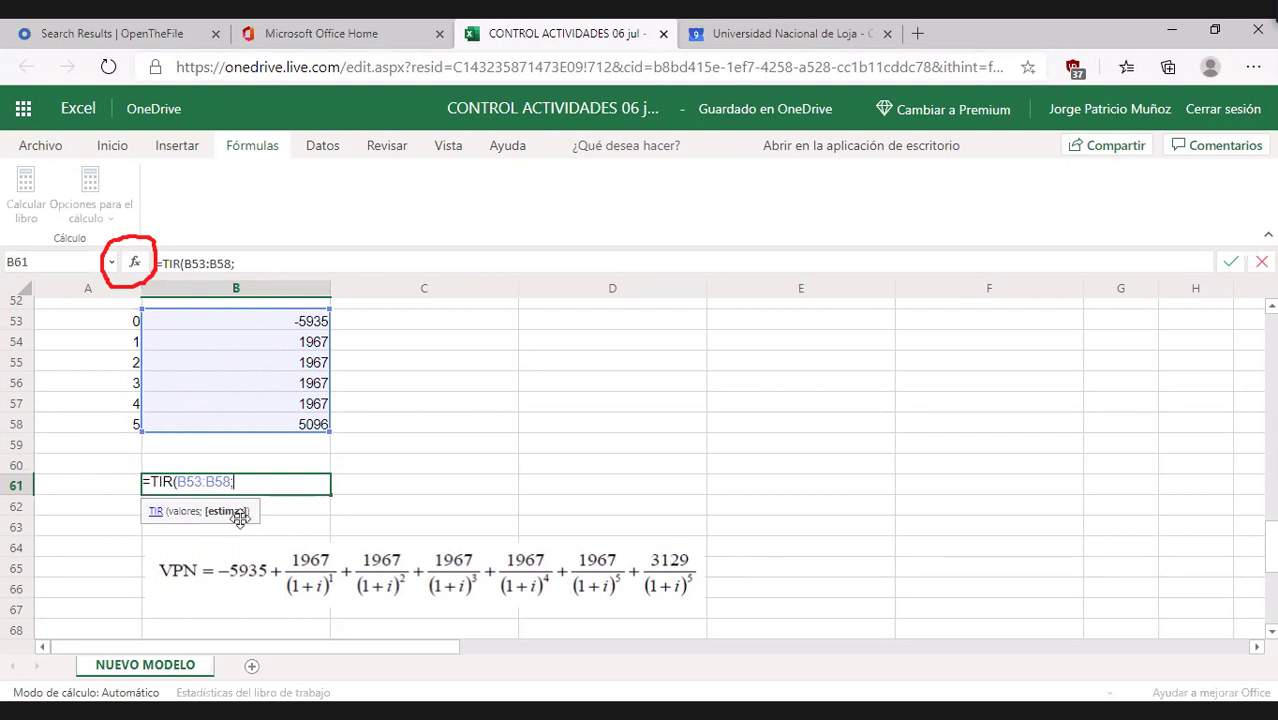
pyautogui.write('1%)')
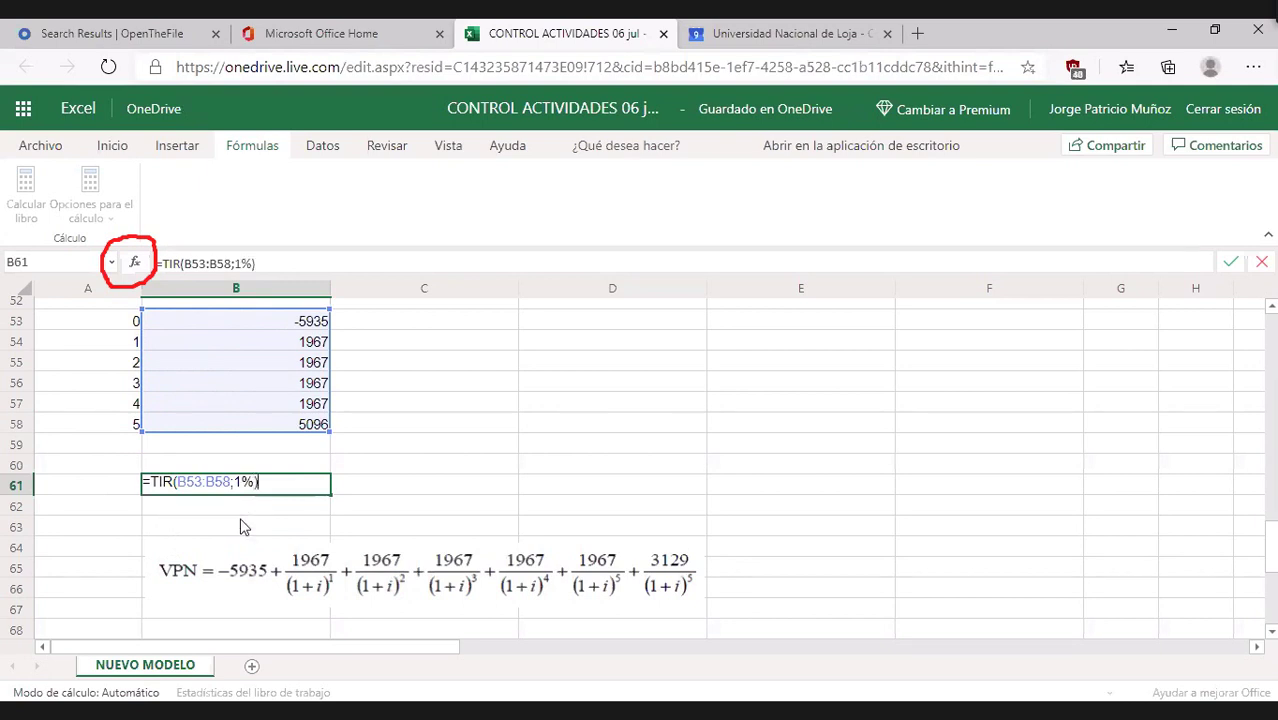
pyautogui.press('Return')
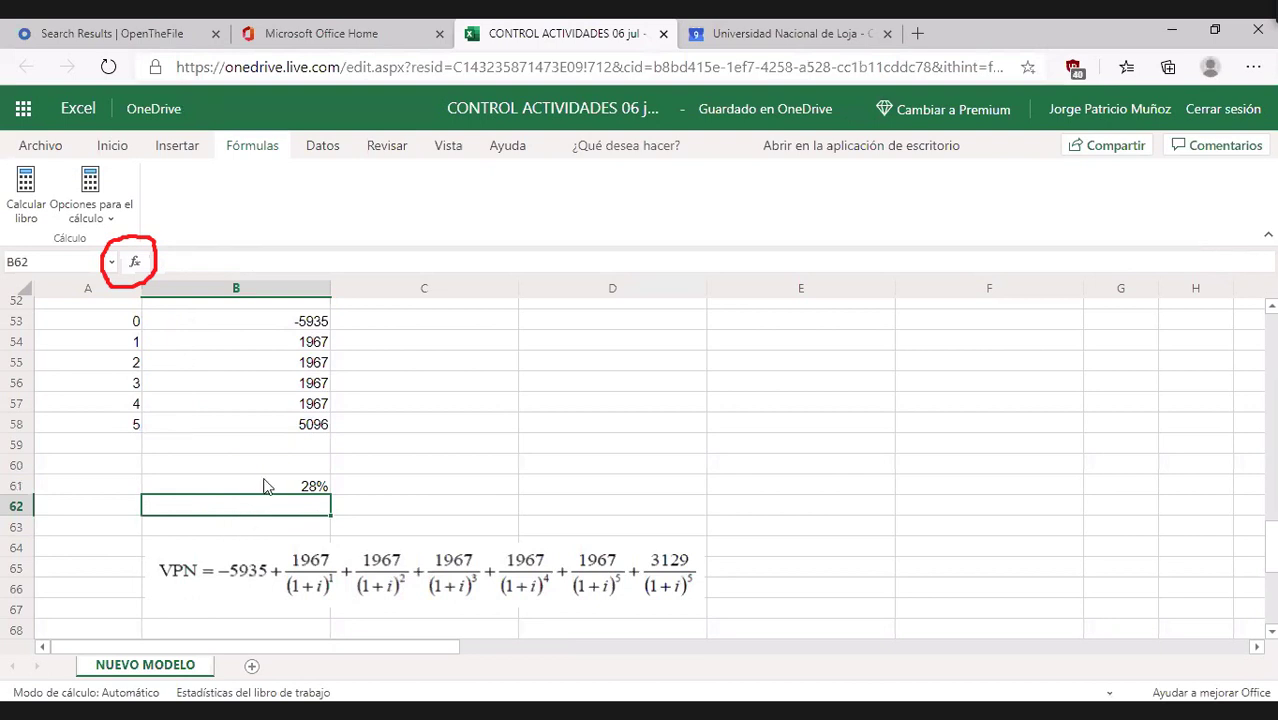
# Format the TIR result in cell B61 to show two decimal places.
pyautogui.click(266, 489)
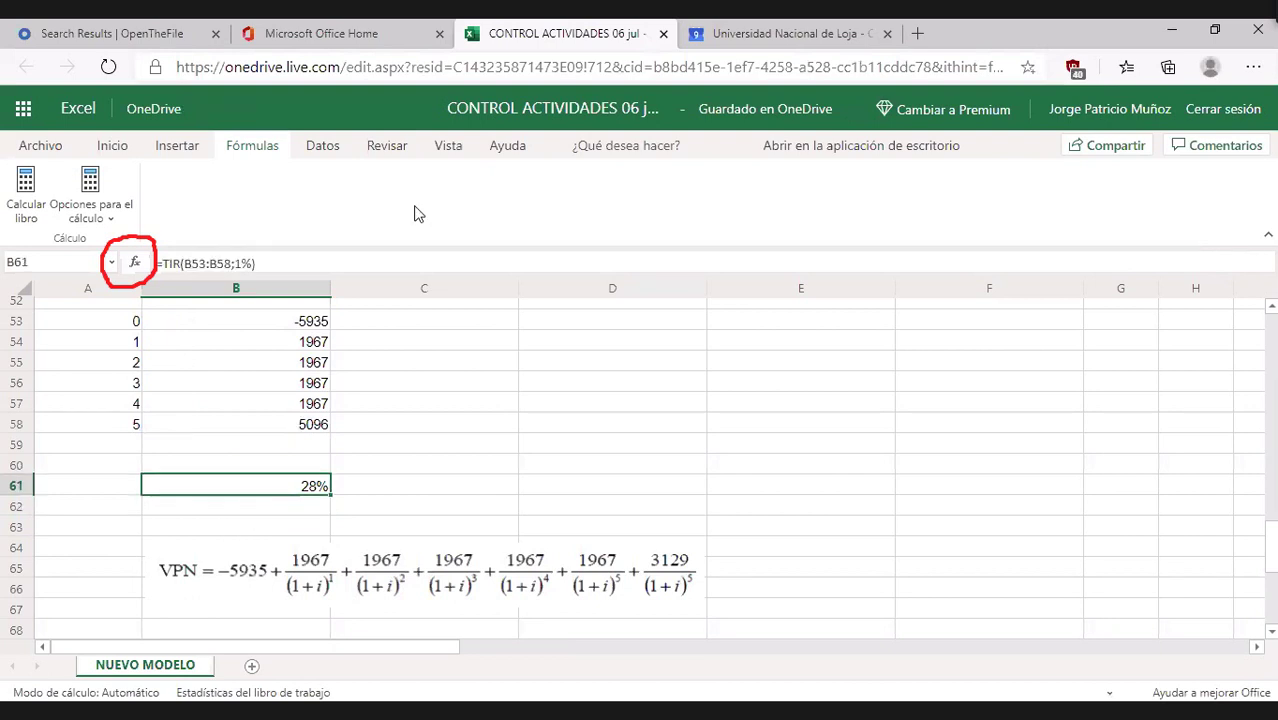
pyautogui.click(108, 150)
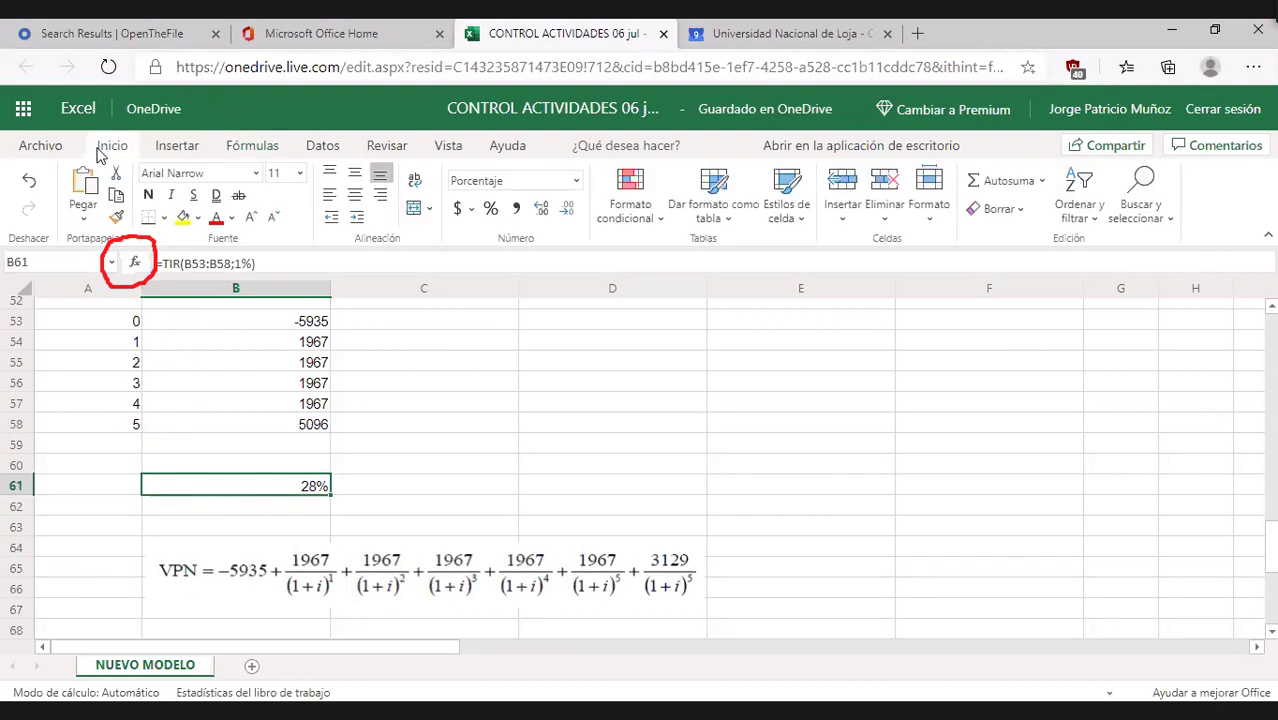
pyautogui.doubleClick(540, 210)
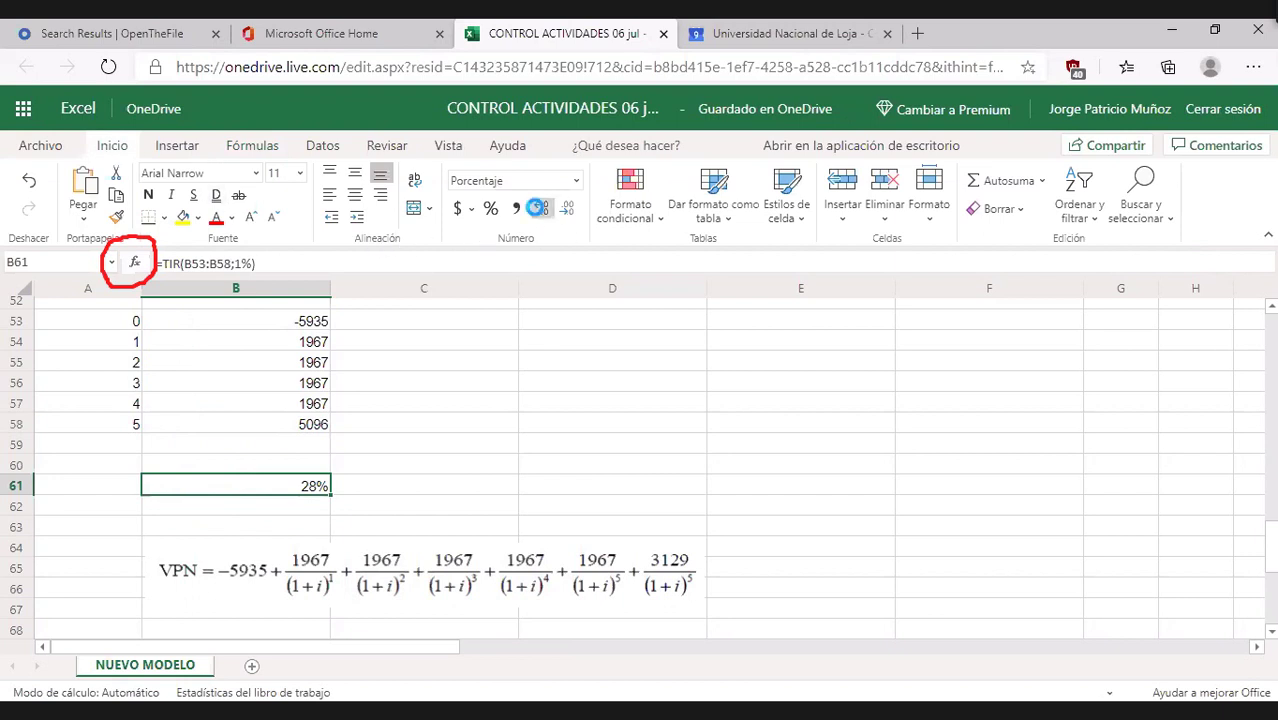
pyautogui.click(541, 211)
pyautogui.click(567, 214)
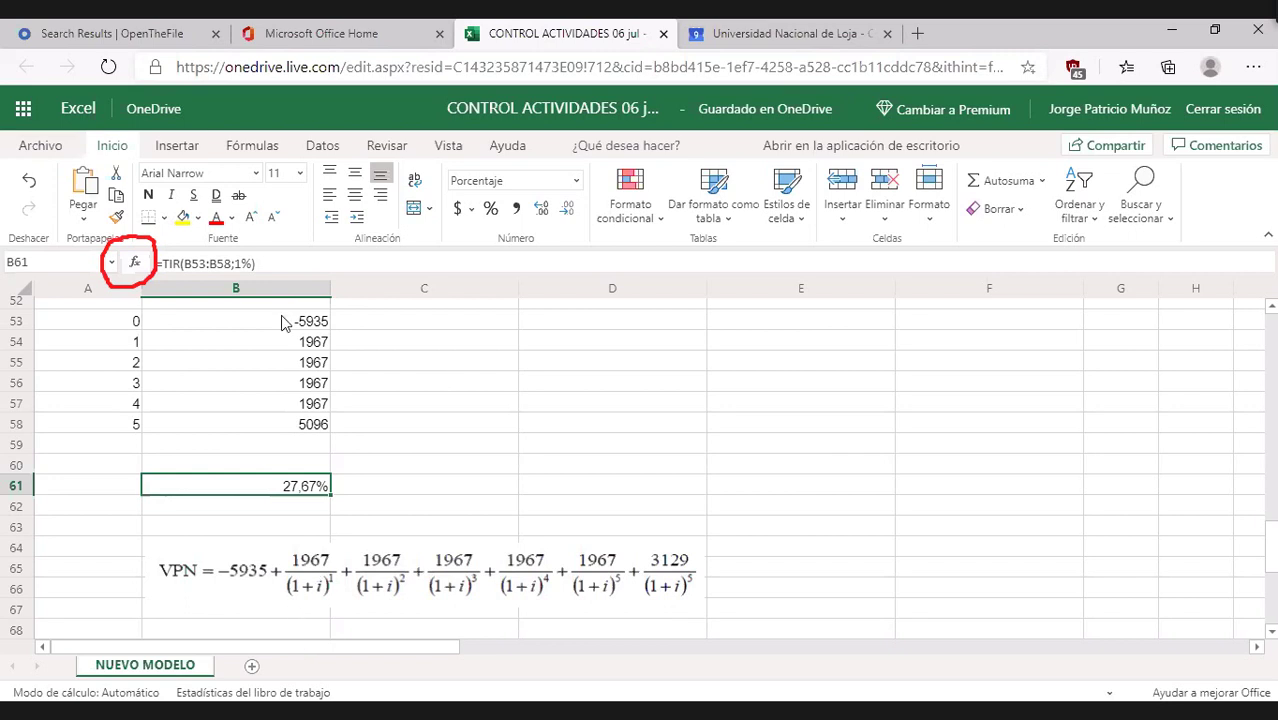
pyautogui.click(135, 264)
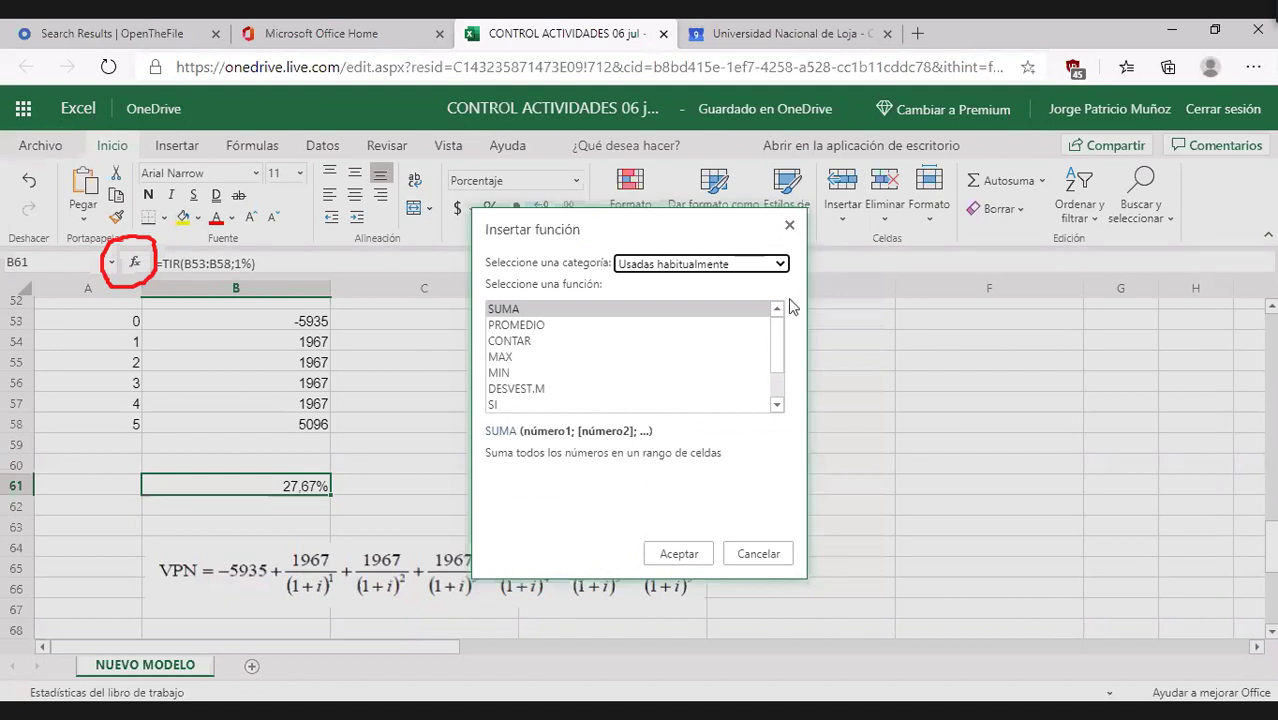
pyautogui.click(779, 264)
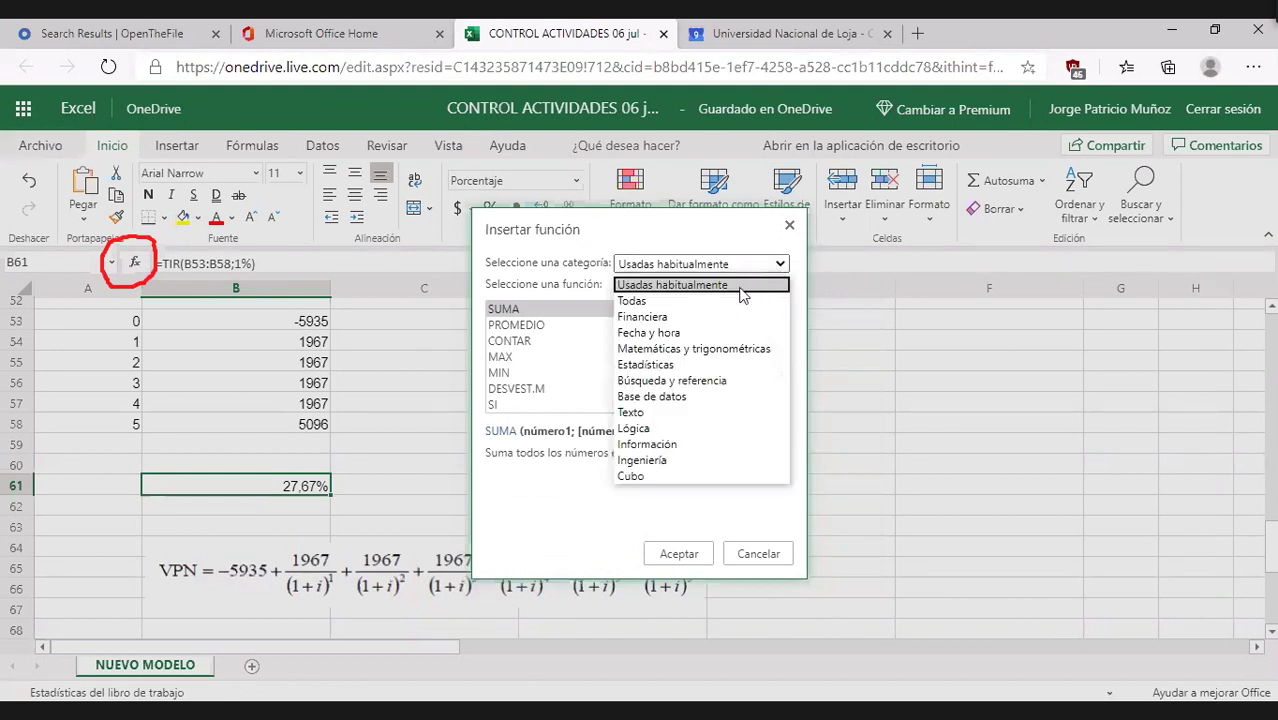
pyautogui.click(710, 317)
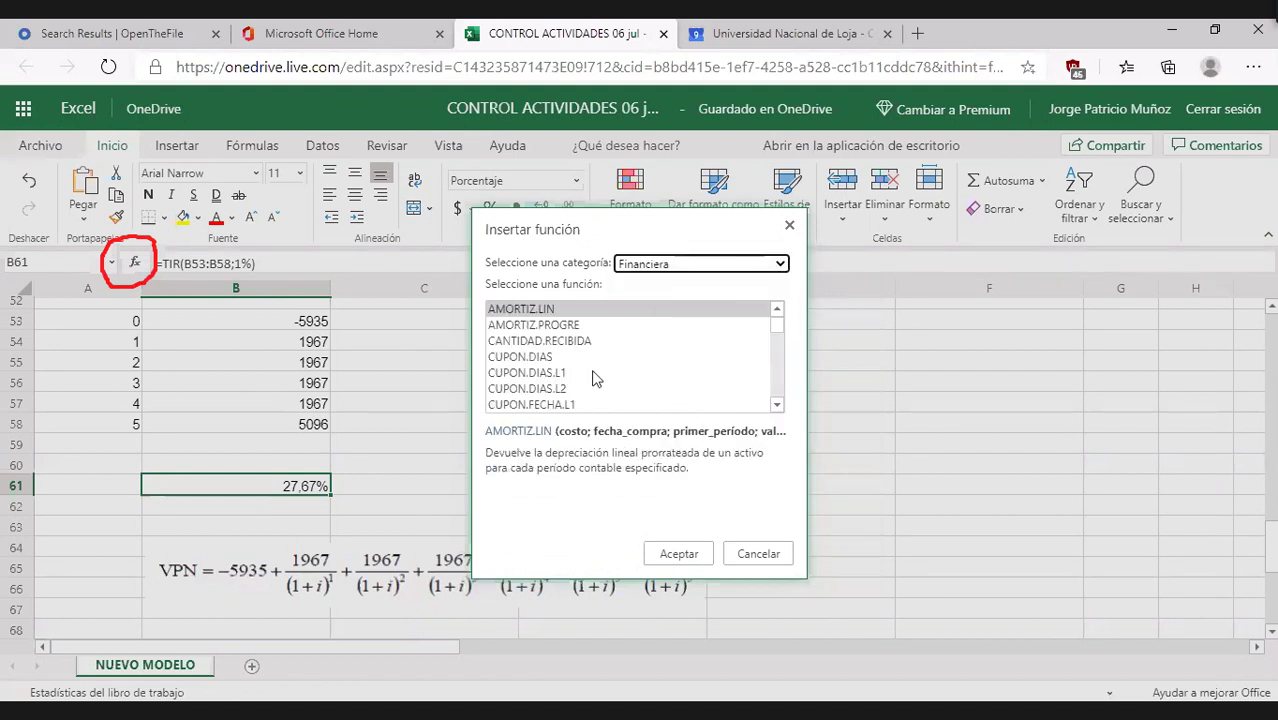
pyautogui.moveTo(776, 320); pyautogui.dragTo(779, 401)
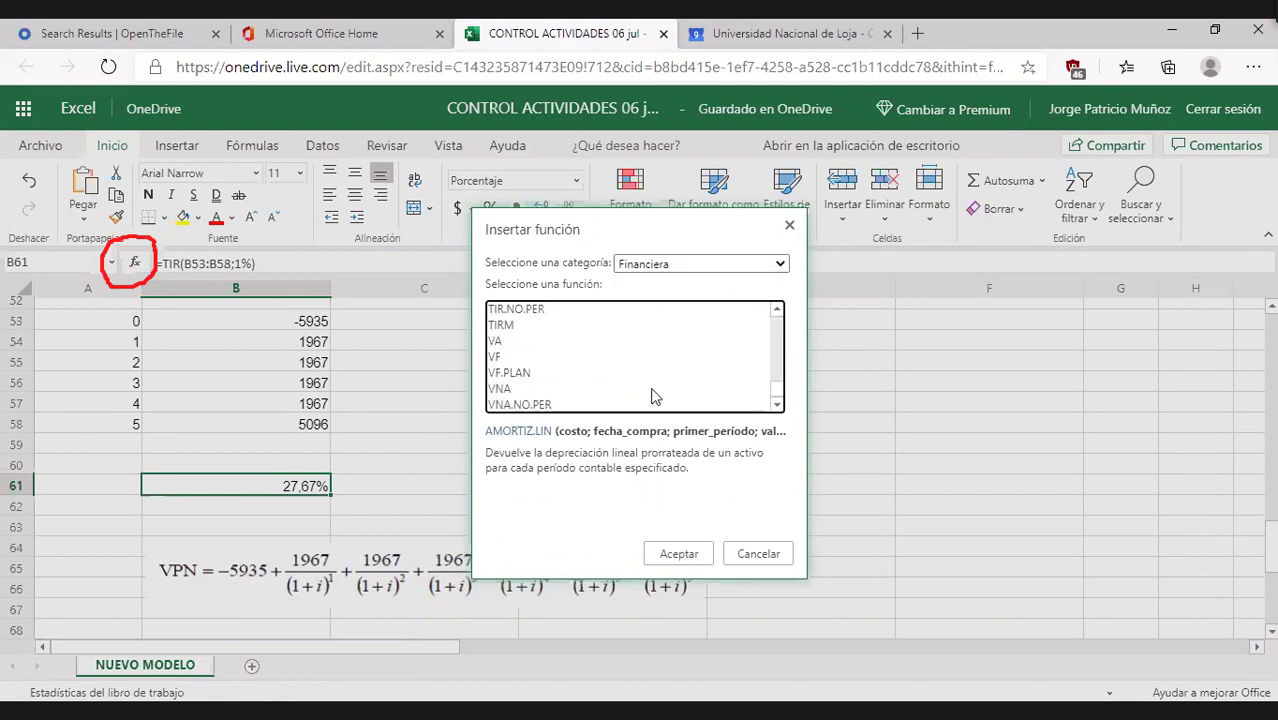
pyautogui.click(506, 390)
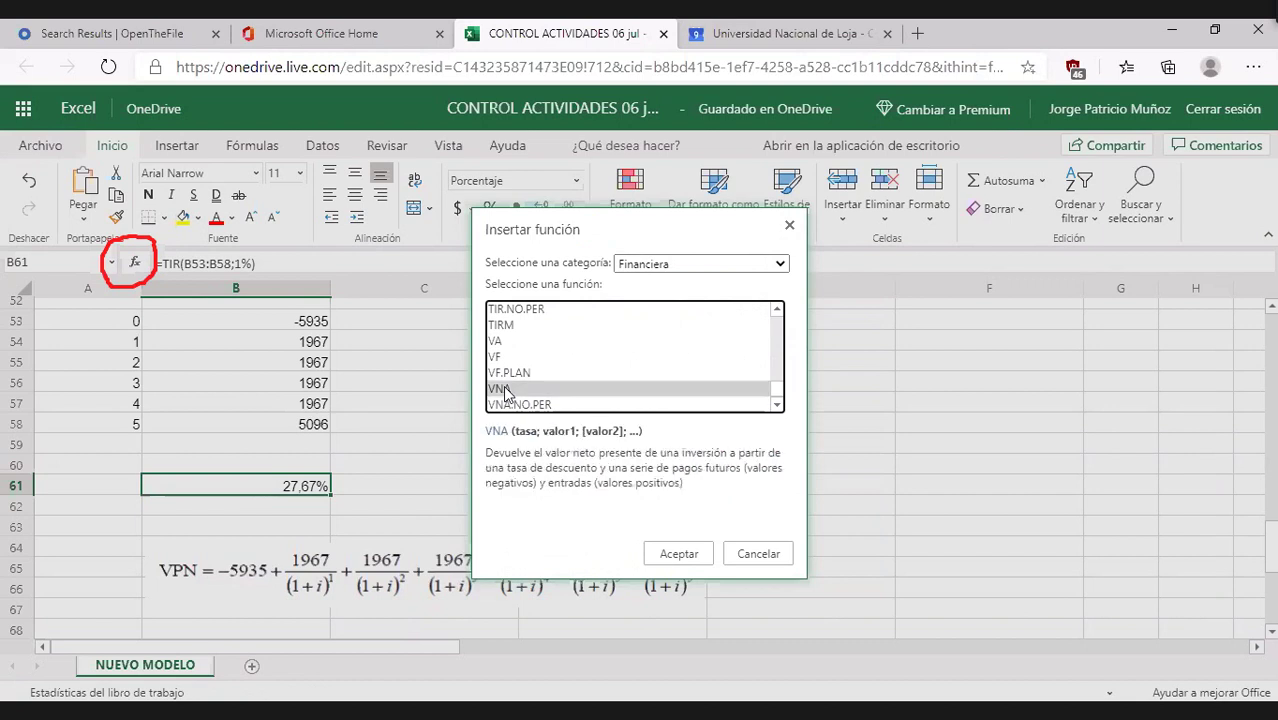
pyautogui.click(679, 555)
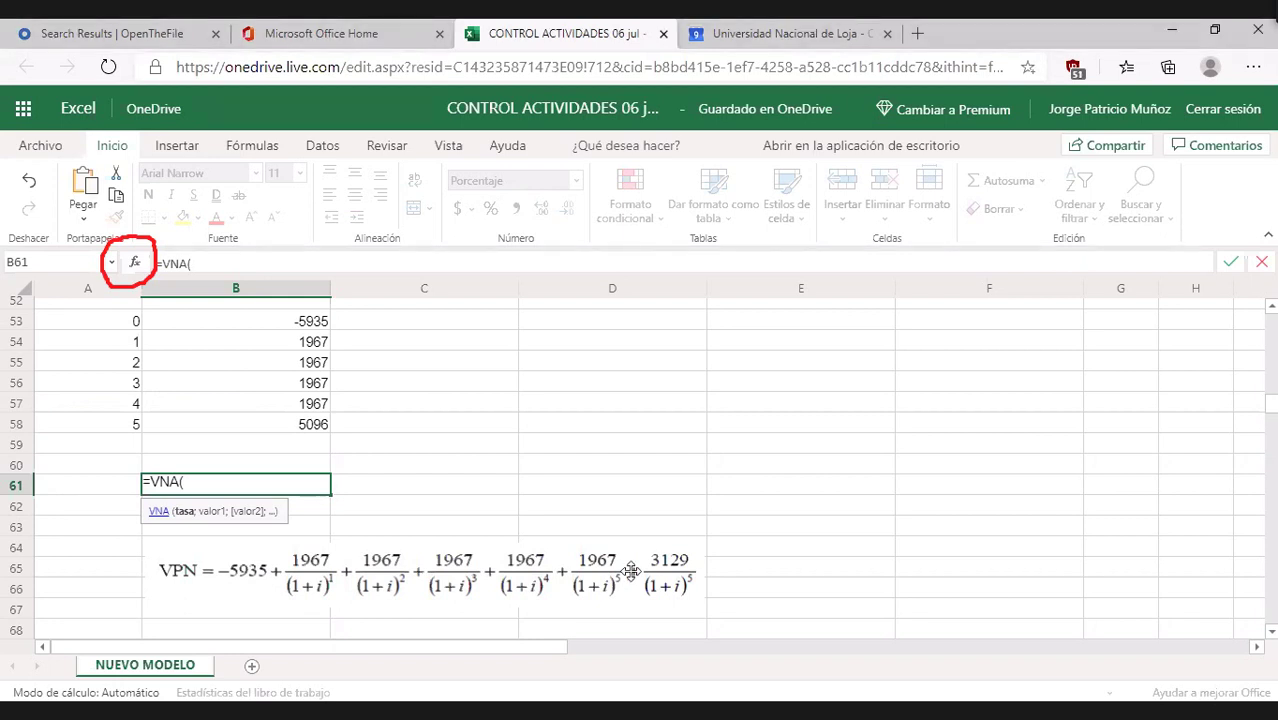
pyautogui.click(575, 488)
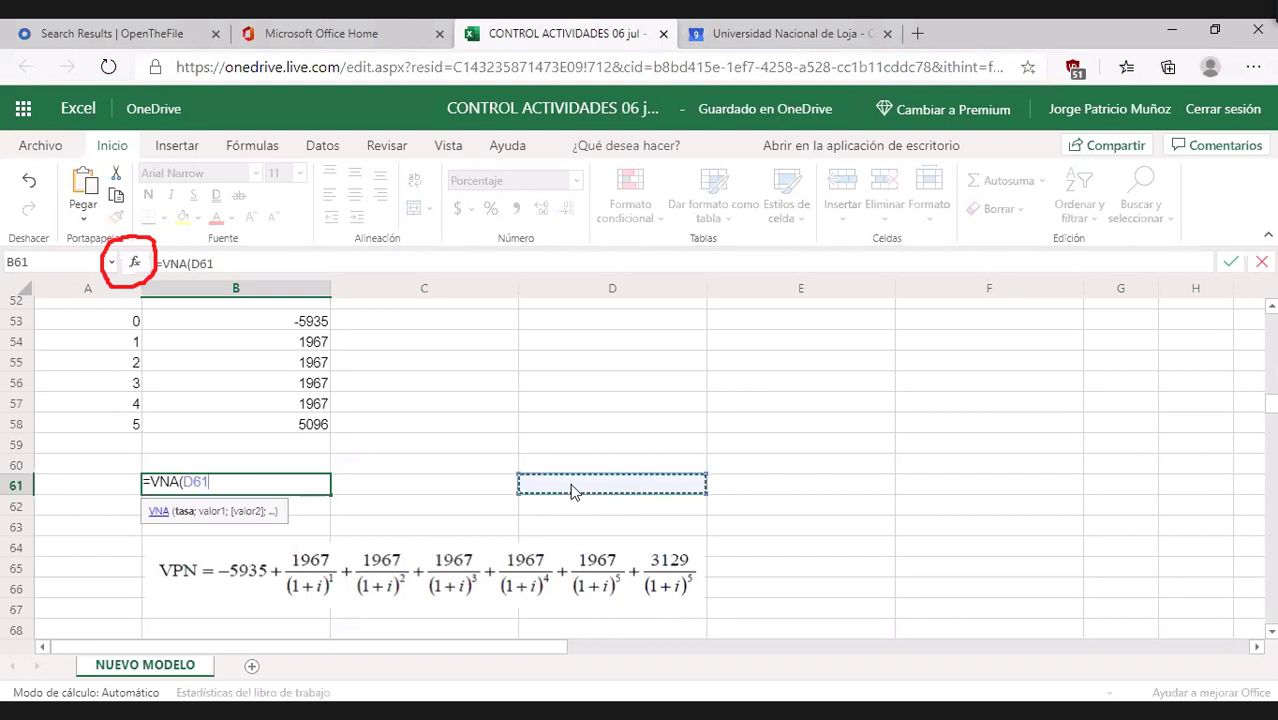
pyautogui.press('Escape')
pyautogui.click(522, 465)
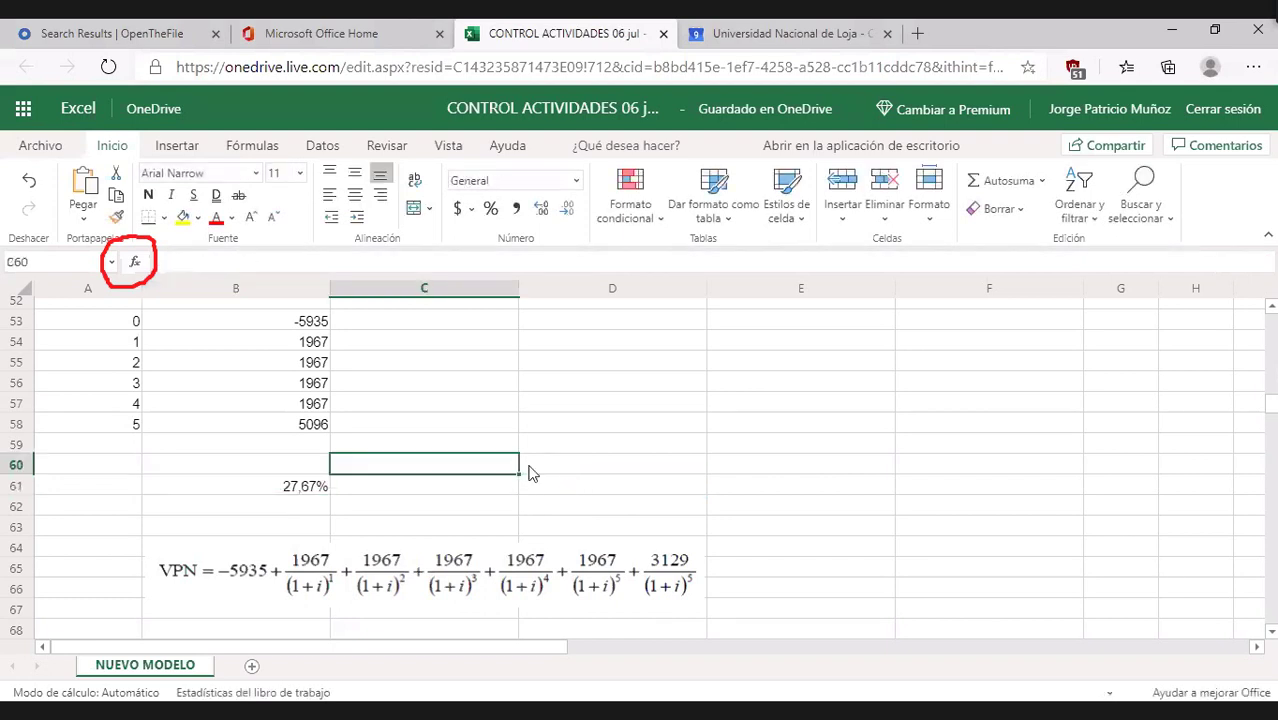
pyautogui.click(594, 382)
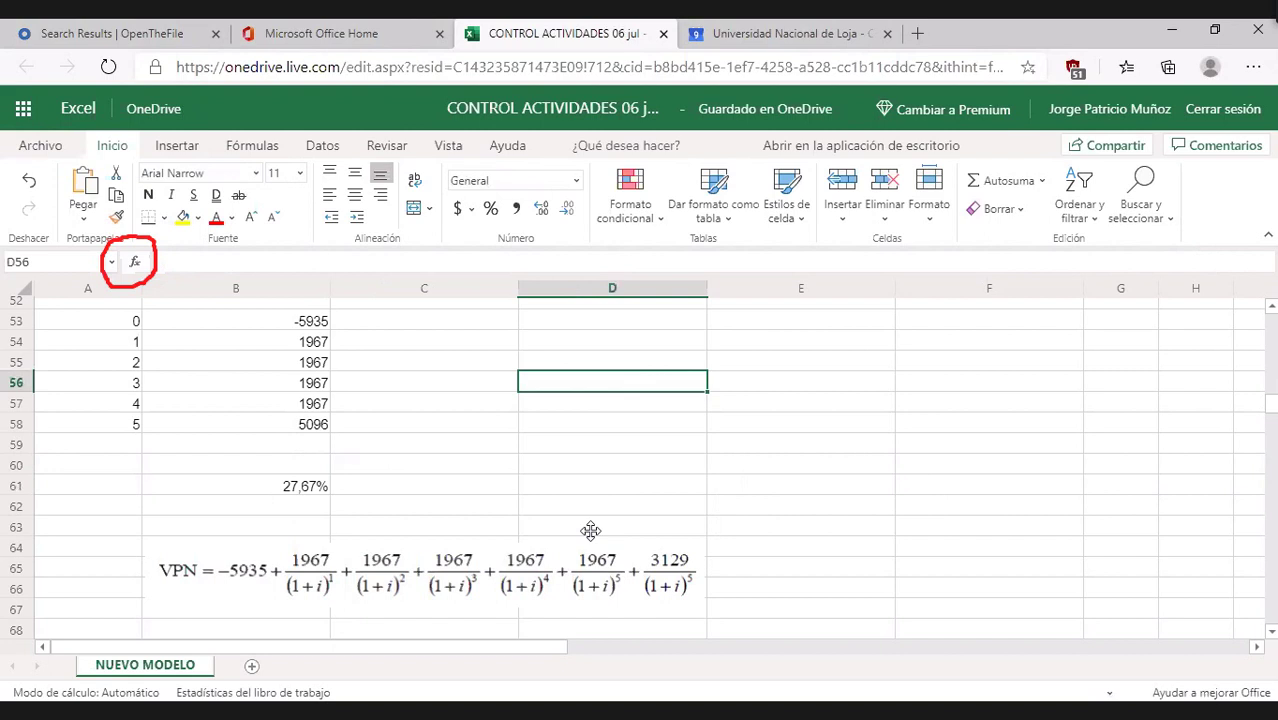
# Paste the copied picture of the VPN equation with the 0.15 rate at cell E65, beside the existing equation.
pyautogui.click(788, 573)
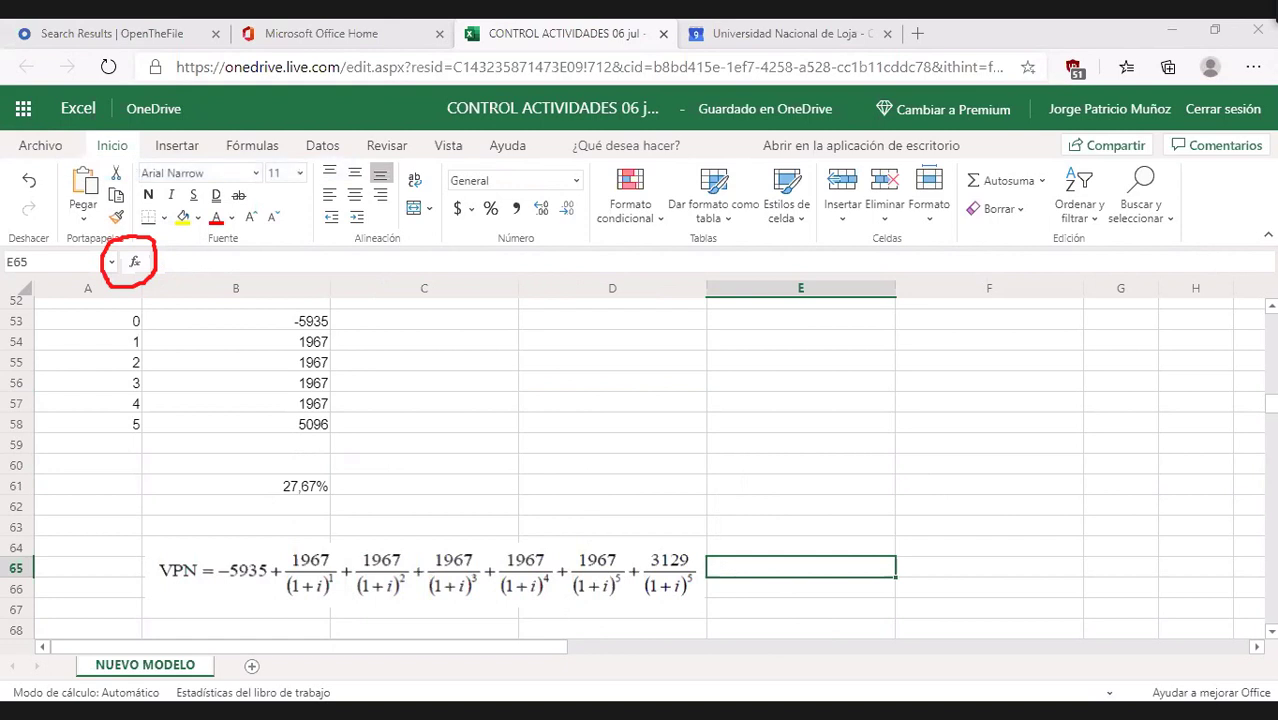
pyautogui.hotkey('ctrl', 'v')
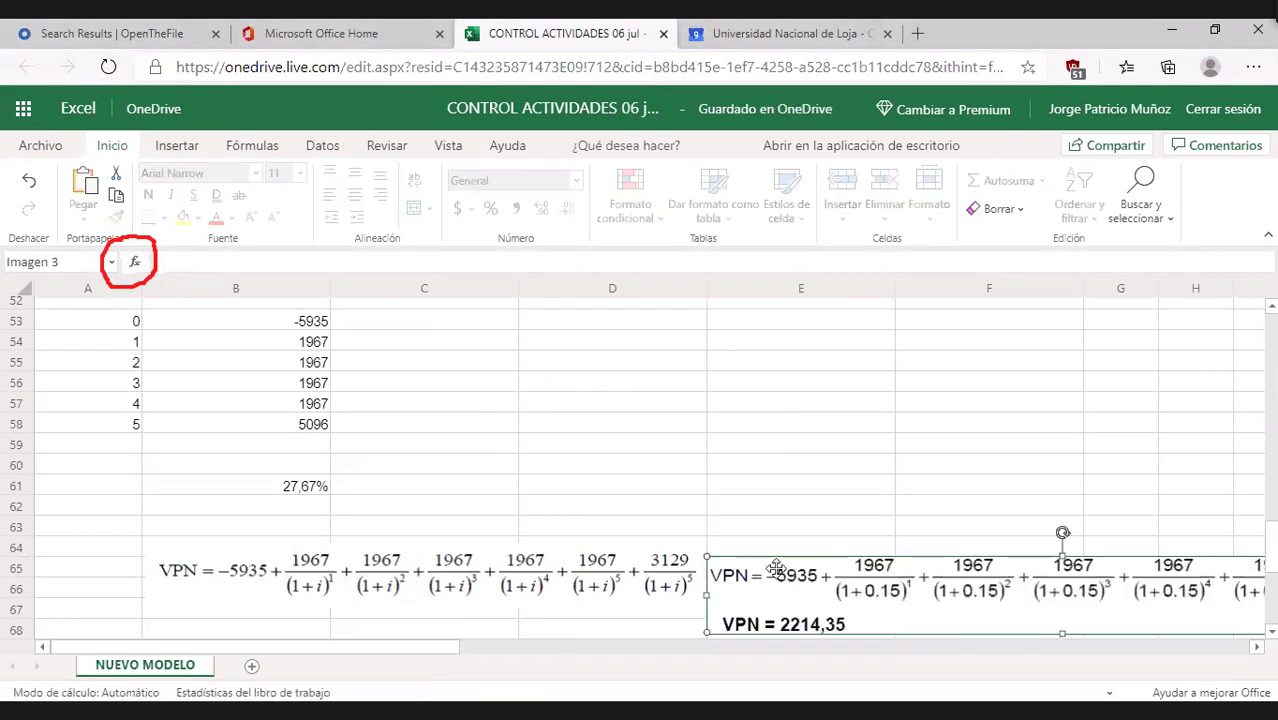
pyautogui.click(771, 468)
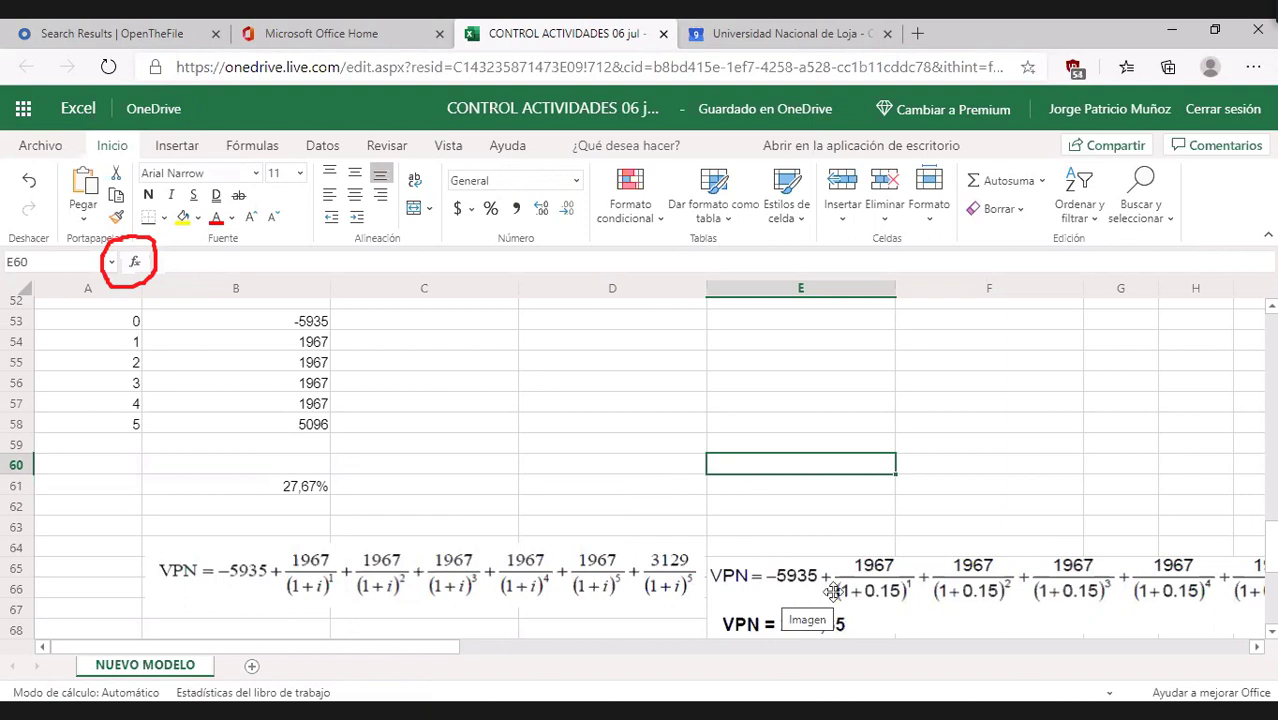
# Examine the last terms of the VPN equation with the 0.15 rate and the contents of cell B58.
pyautogui.click(907, 653)
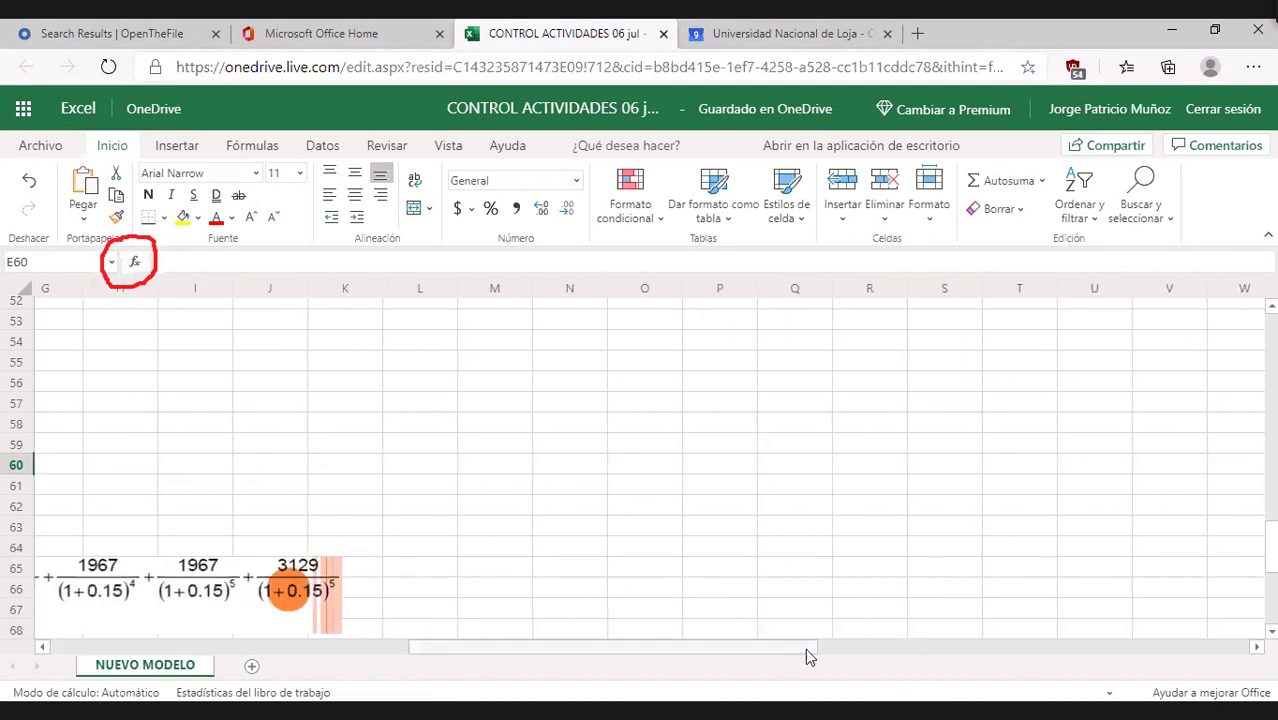
pyautogui.click(150, 382)
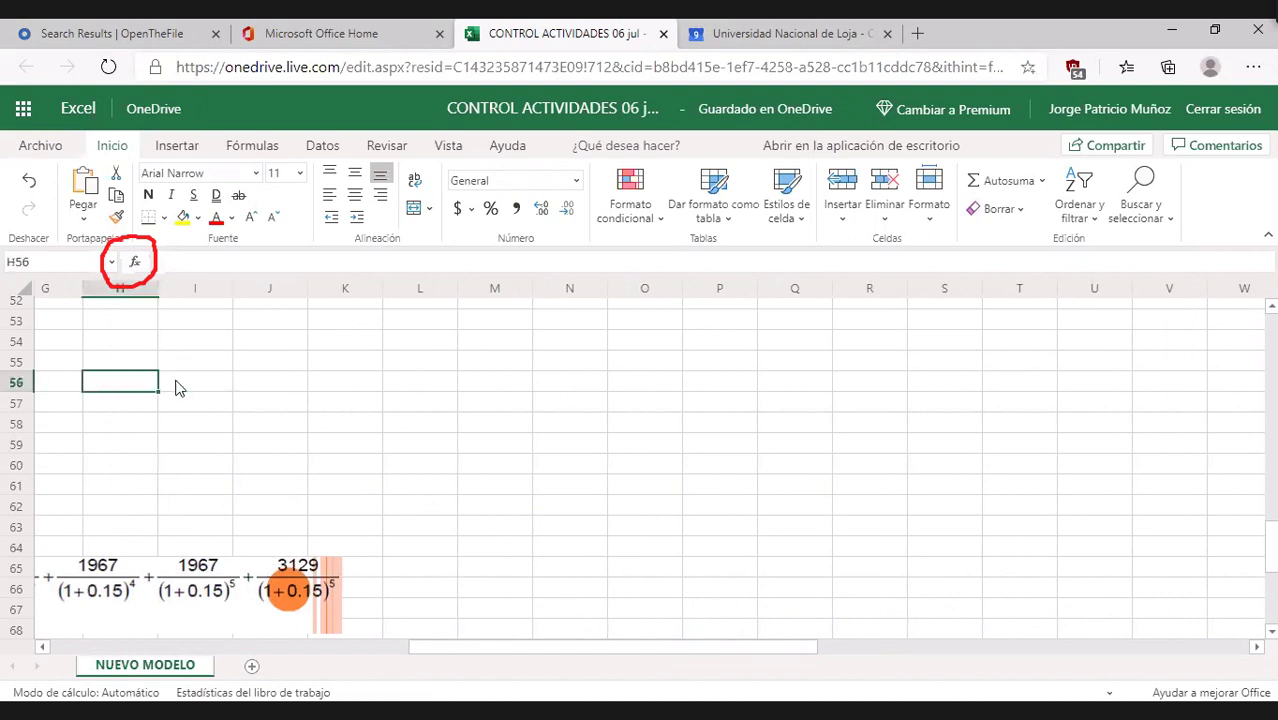
pyautogui.press('Home')
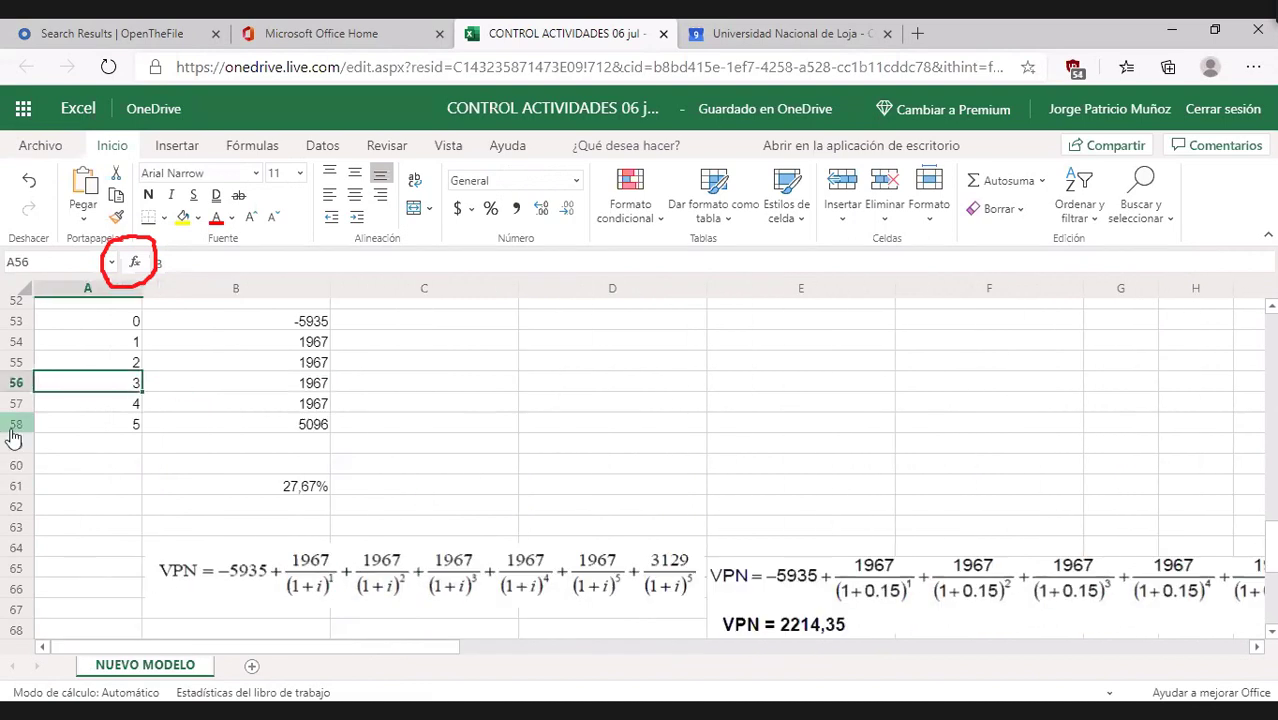
pyautogui.click(322, 426)
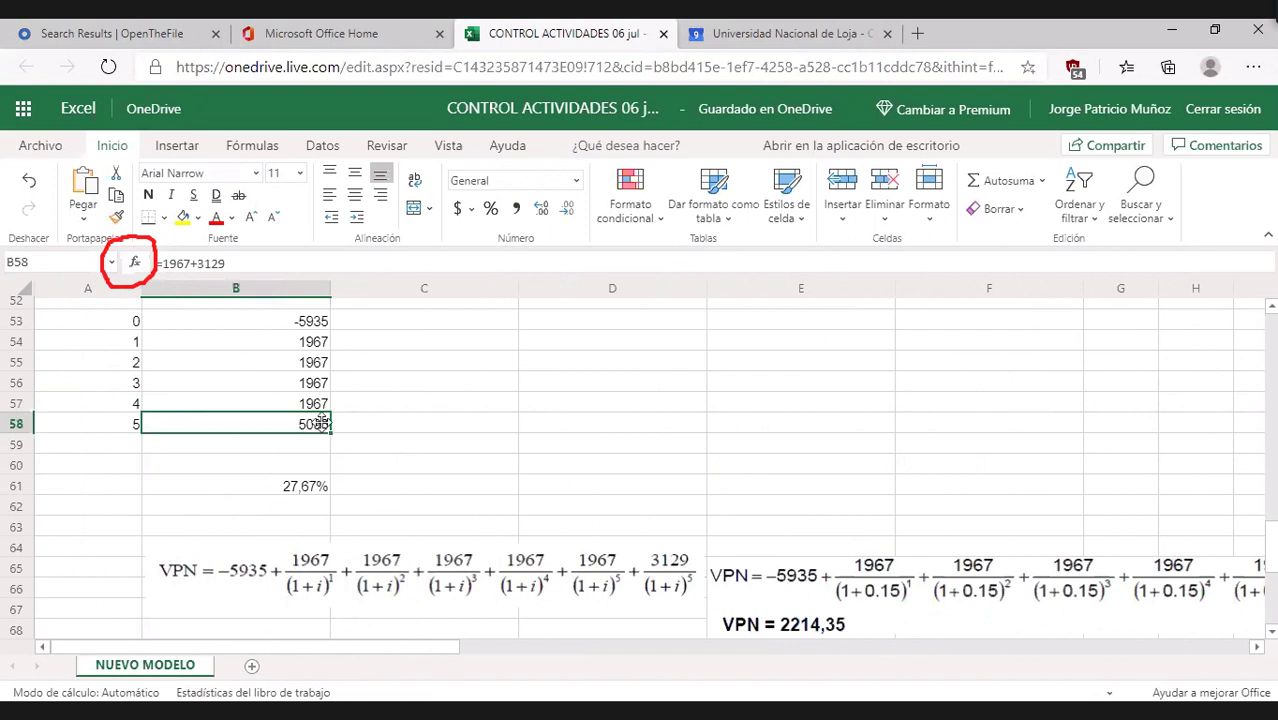
# Insert the VNA function from the Financiera category into cell C61.
pyautogui.click(433, 491)
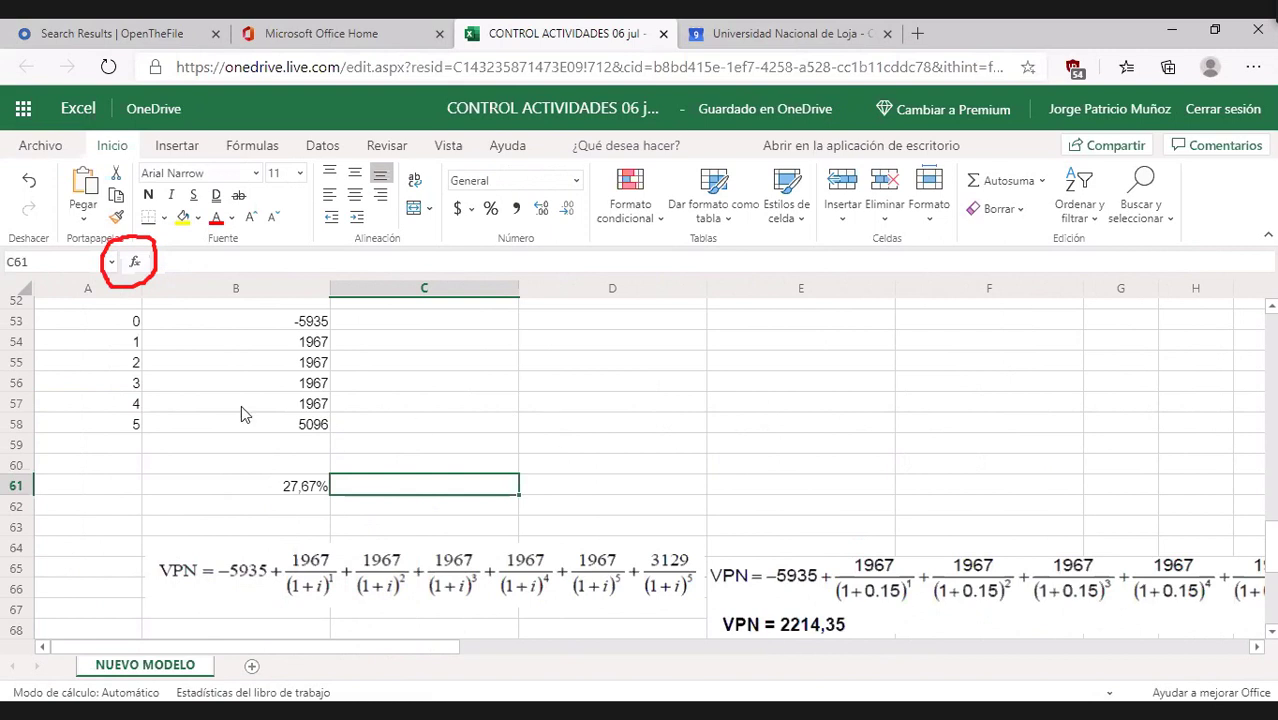
pyautogui.click(136, 262)
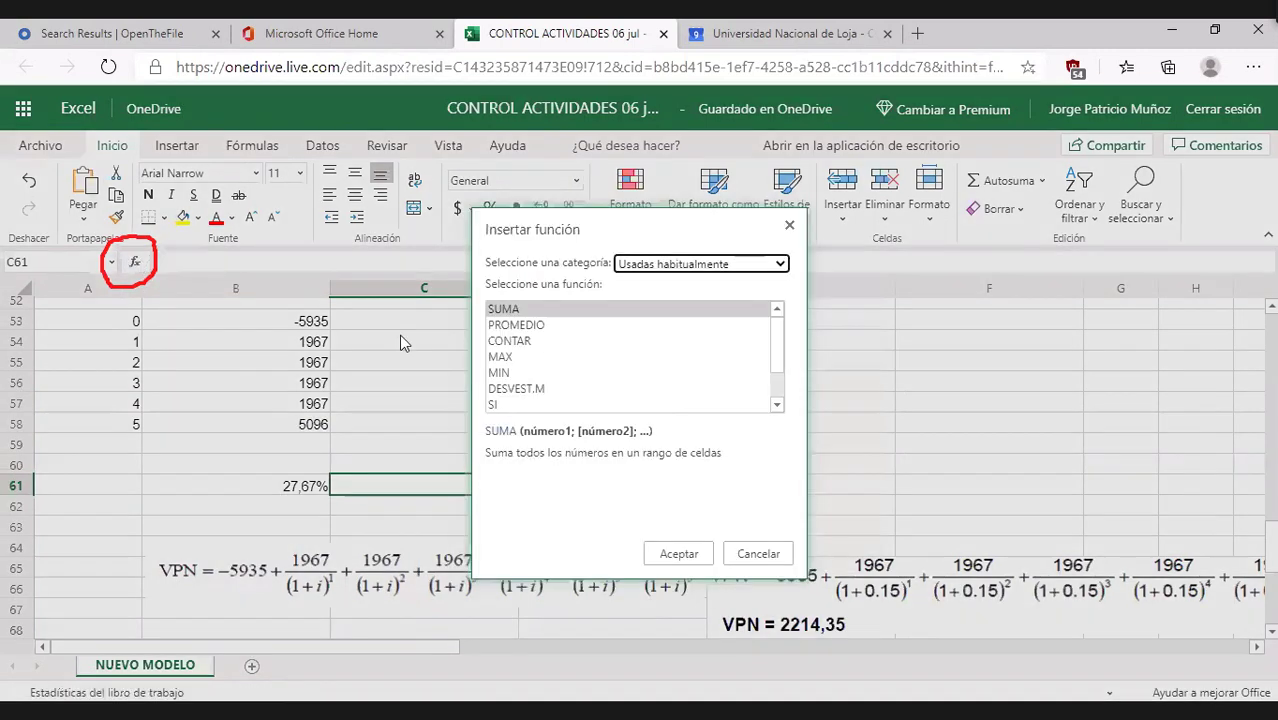
pyautogui.click(779, 264)
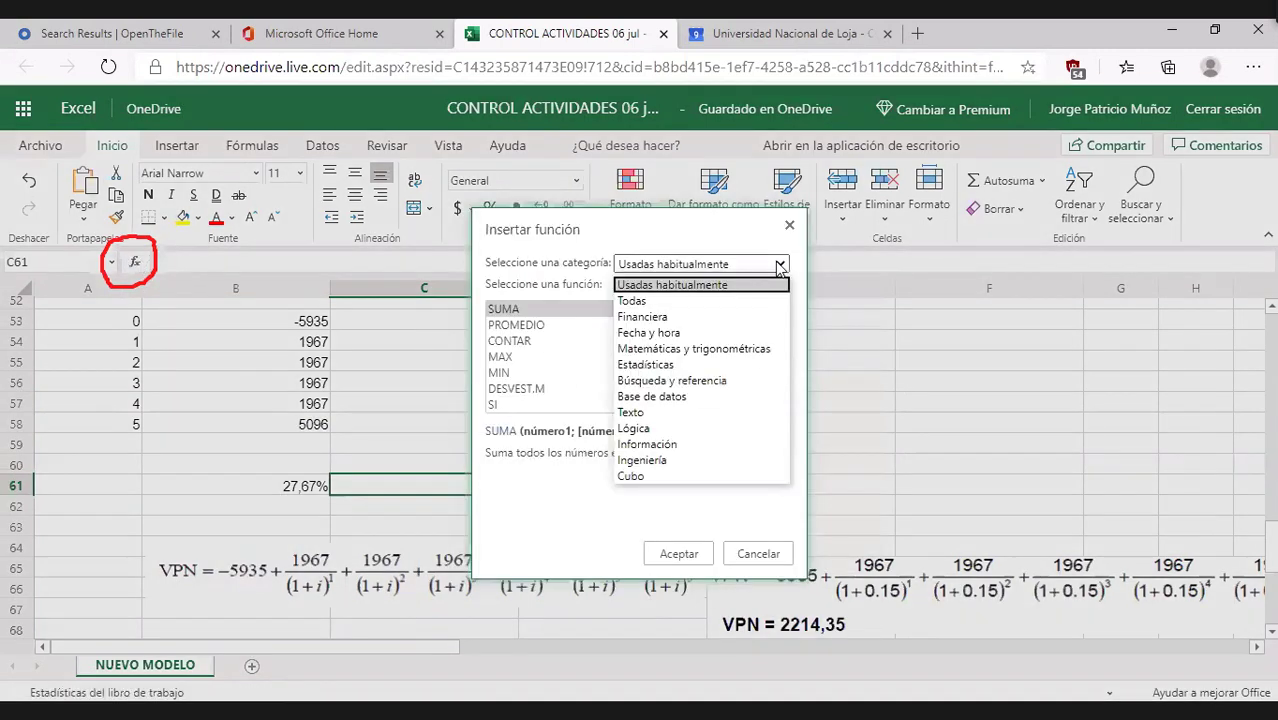
pyautogui.click(666, 320)
pyautogui.moveTo(777, 326); pyautogui.dragTo(776, 394)
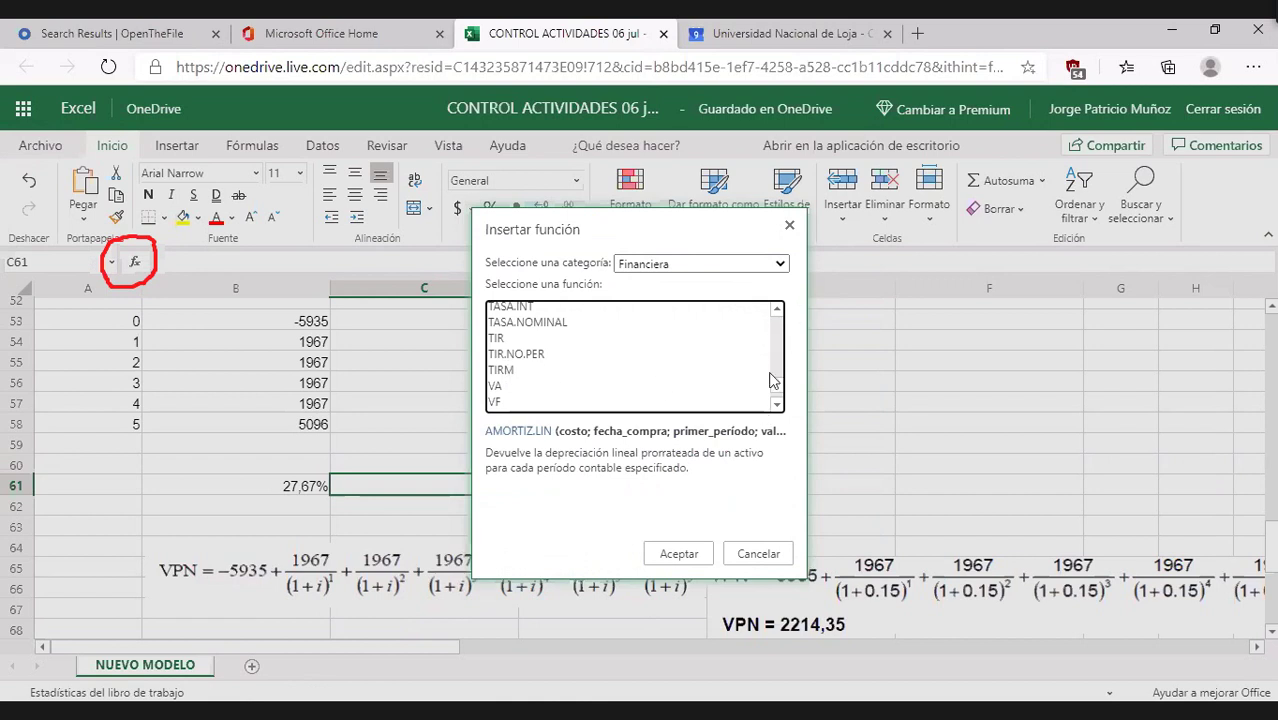
pyautogui.click(778, 312)
pyautogui.scroll(3, 776, 314)
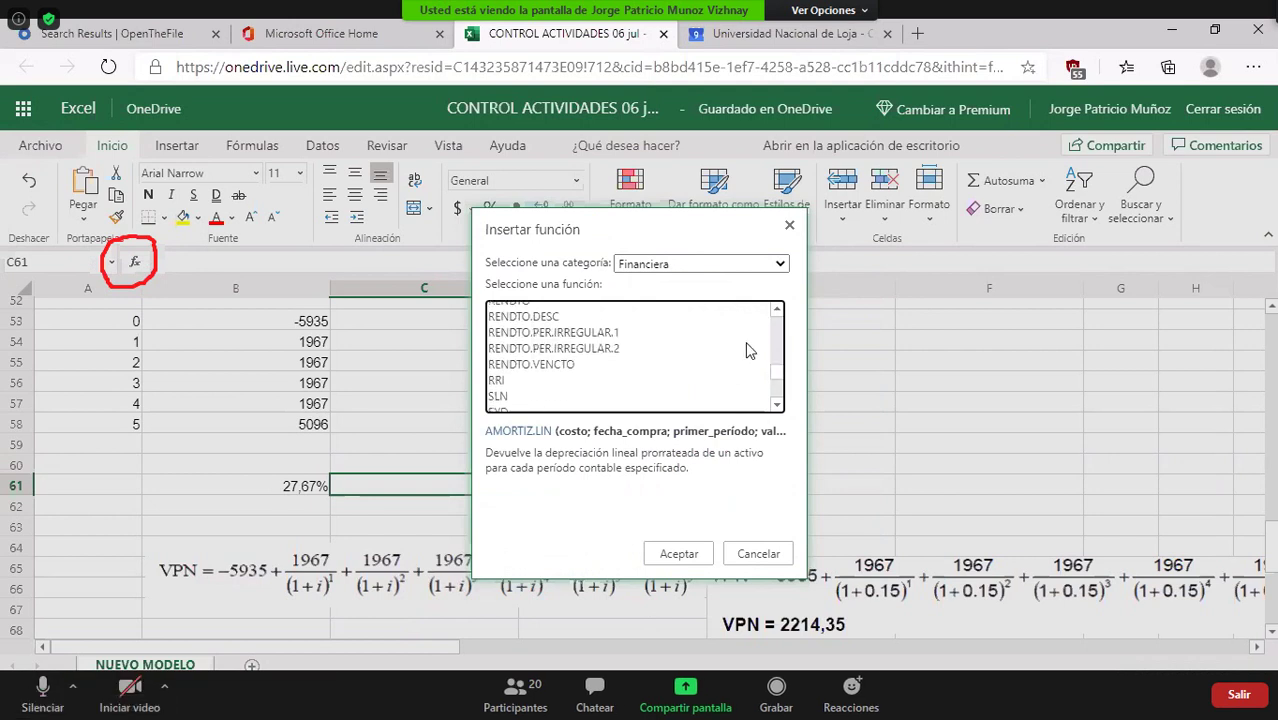
pyautogui.click(779, 405)
pyautogui.scroll(-4, 779, 405)
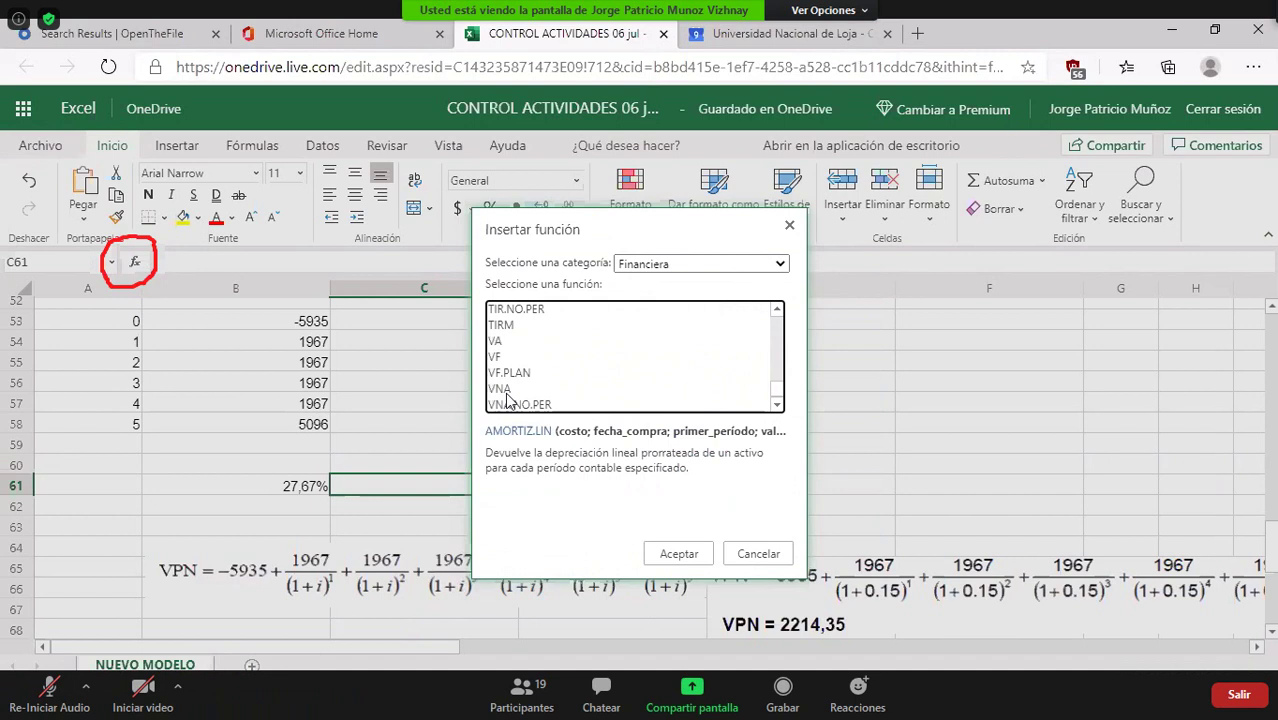
pyautogui.click(505, 389)
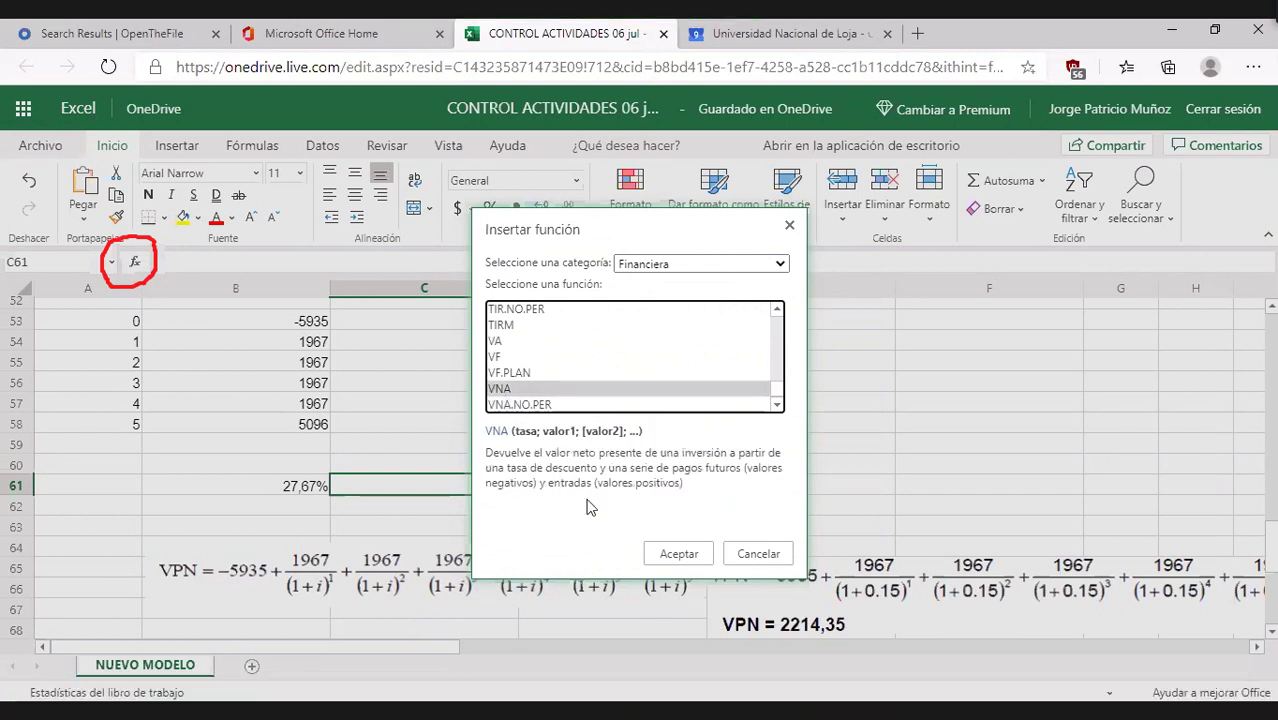
pyautogui.click(677, 556)
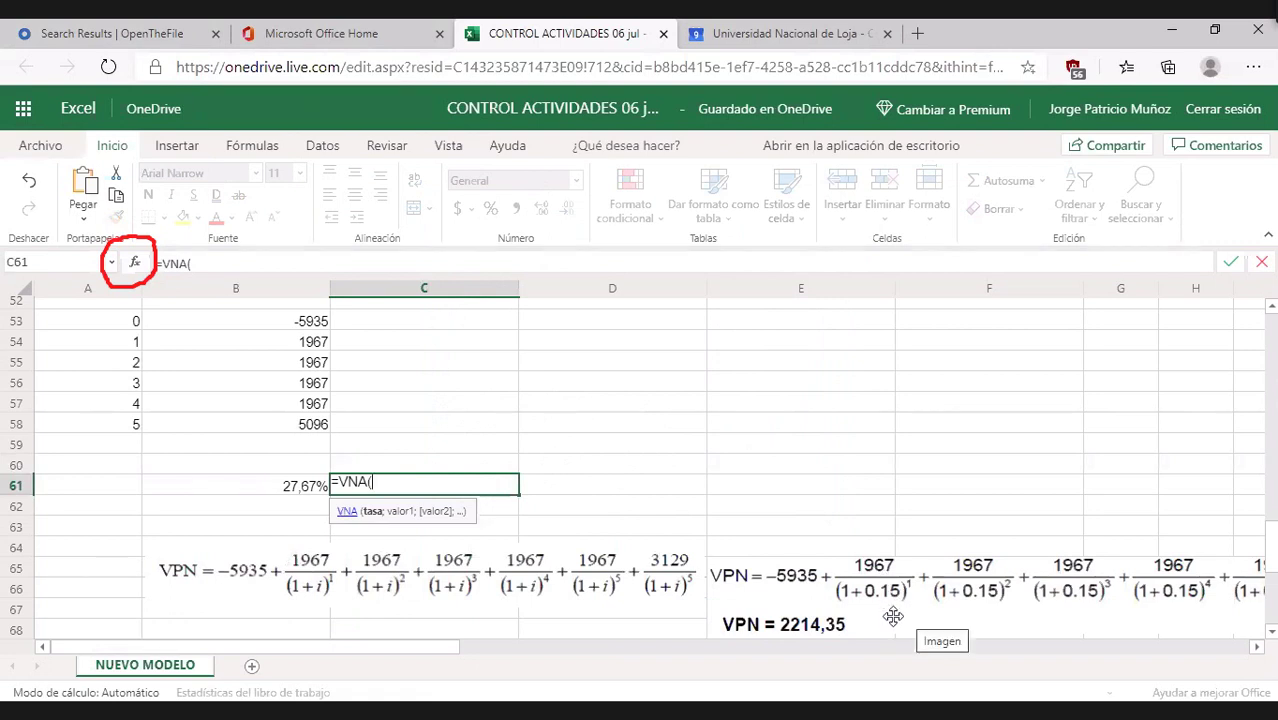
# Complete the VNA formula in C61 with a 15% rate and the cash flow range B53:B58.
pyautogui.write('15%')
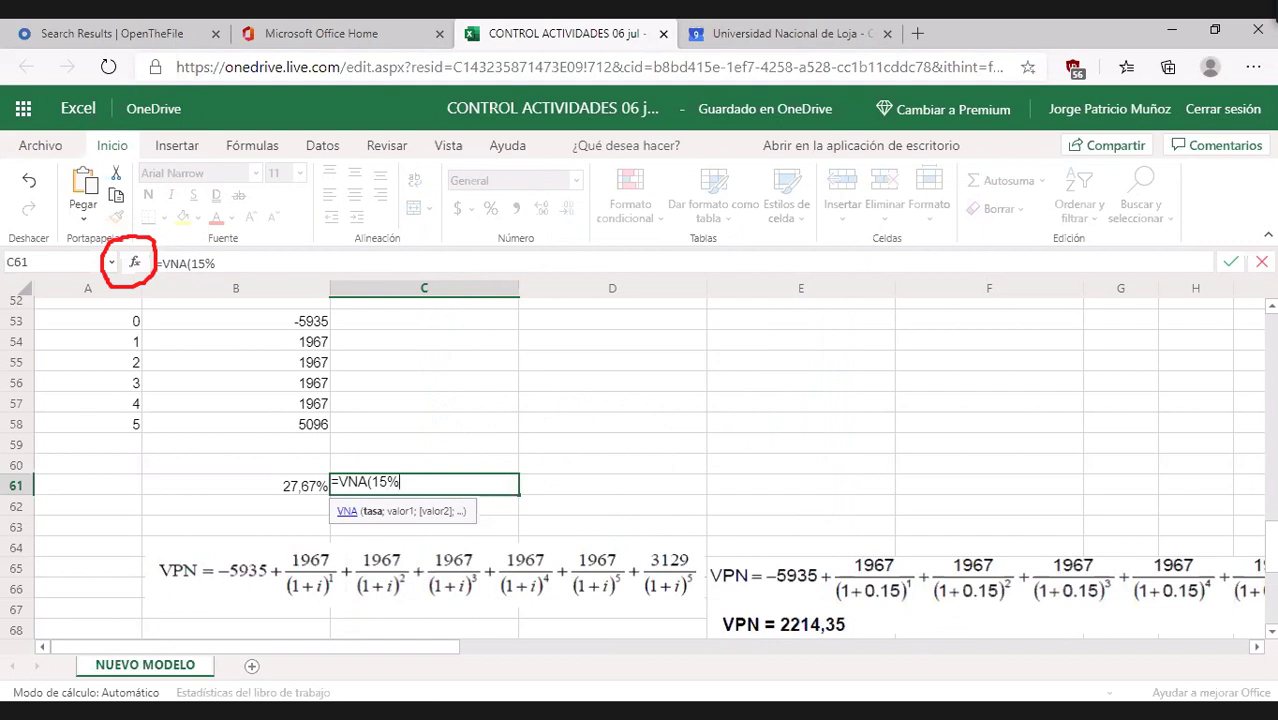
pyautogui.write(';')
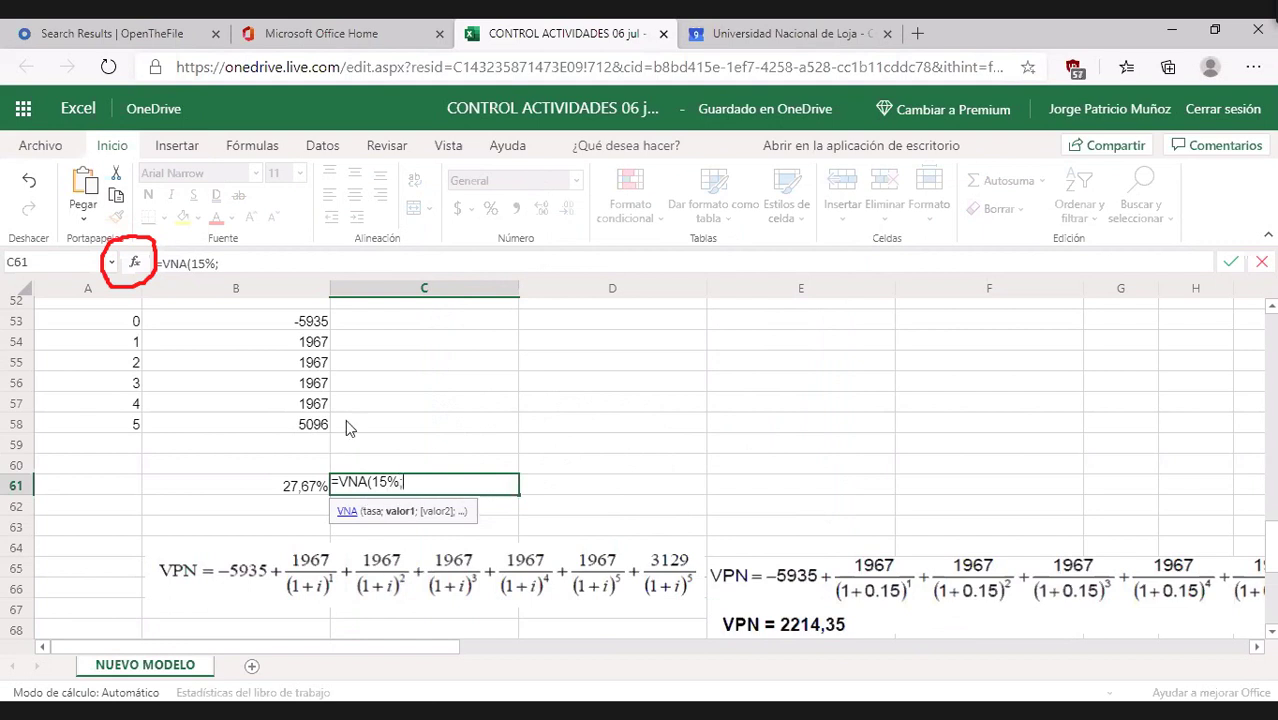
pyautogui.moveTo(314, 322); pyautogui.dragTo(308, 427)
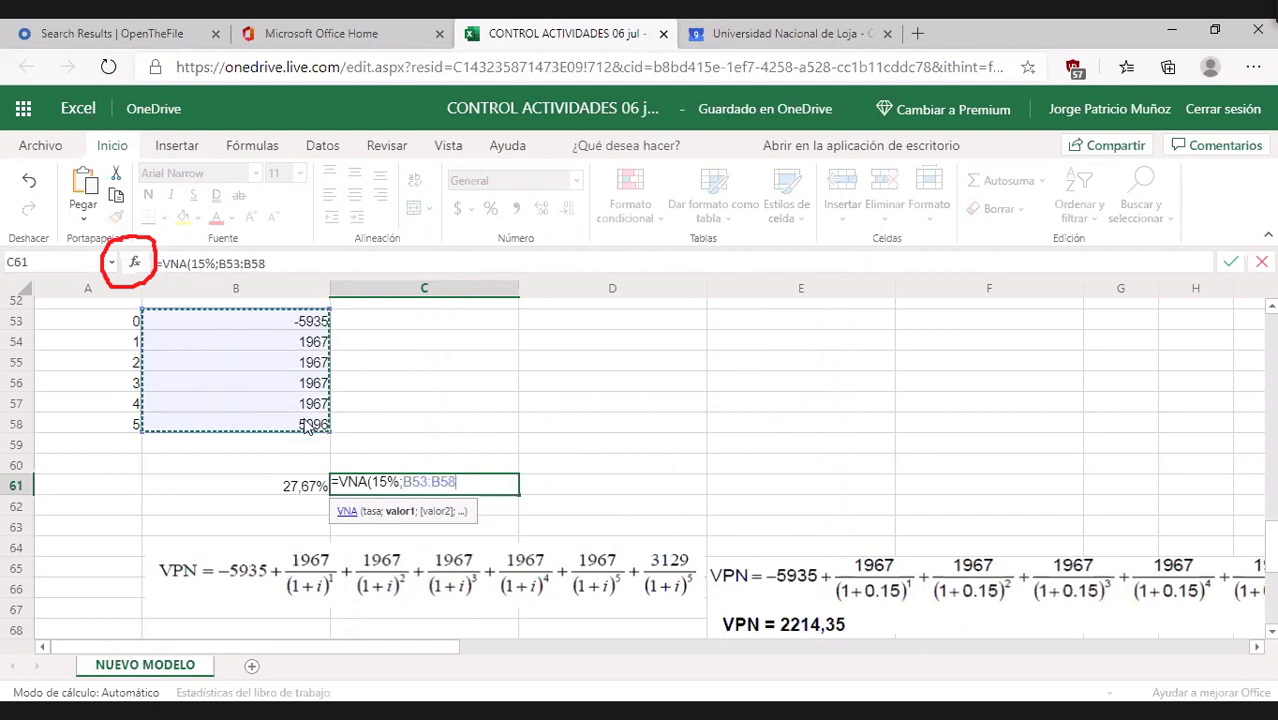
pyautogui.write(')')
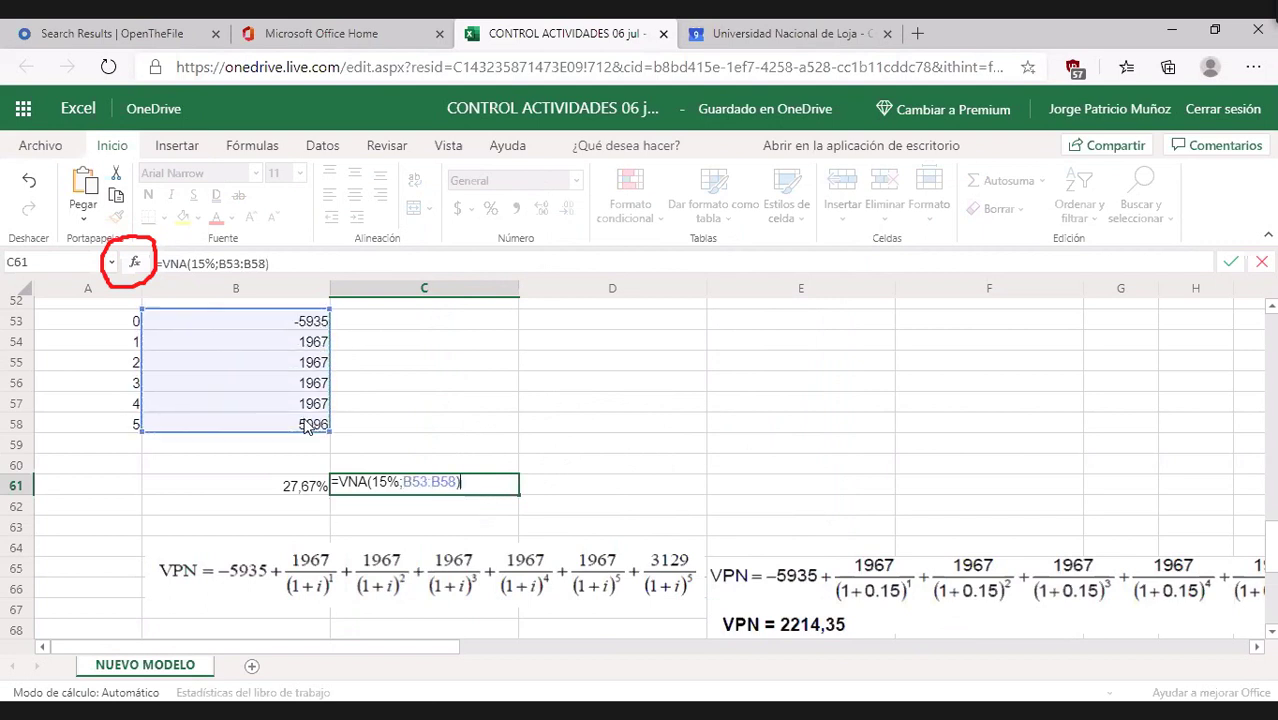
pyautogui.press('Return')
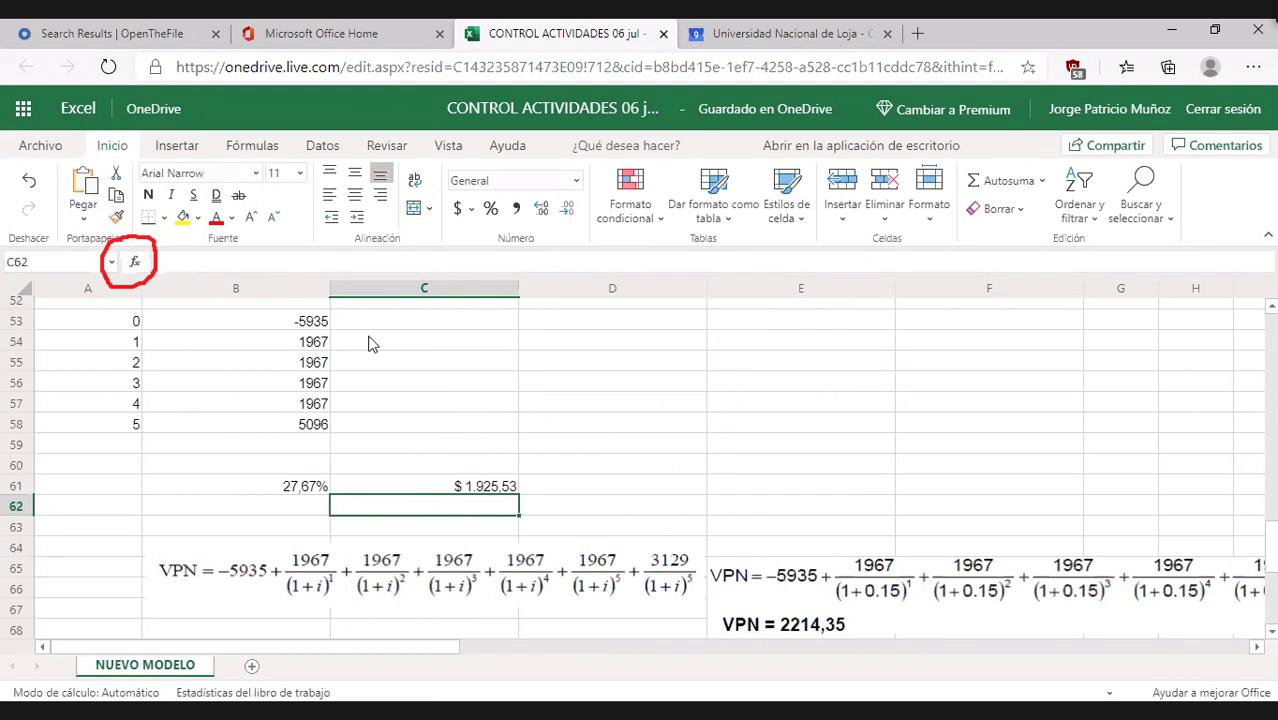
pyautogui.click(465, 488)
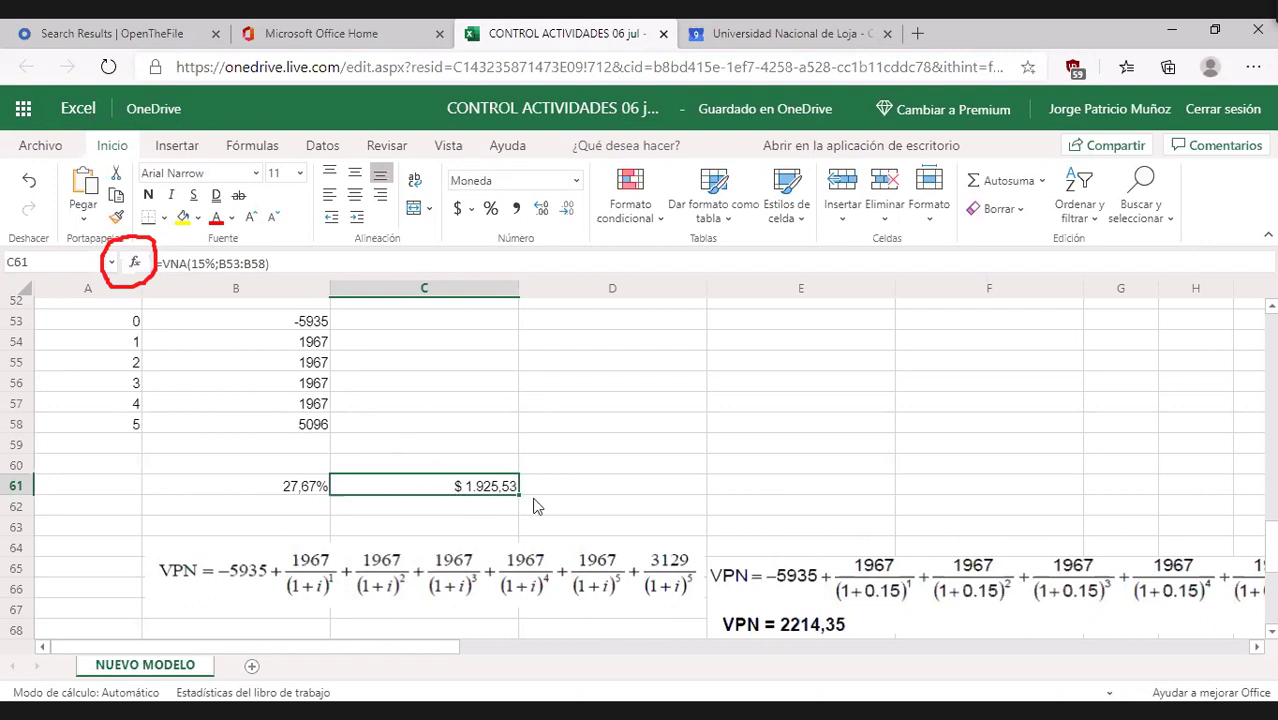
pyautogui.click(602, 494)
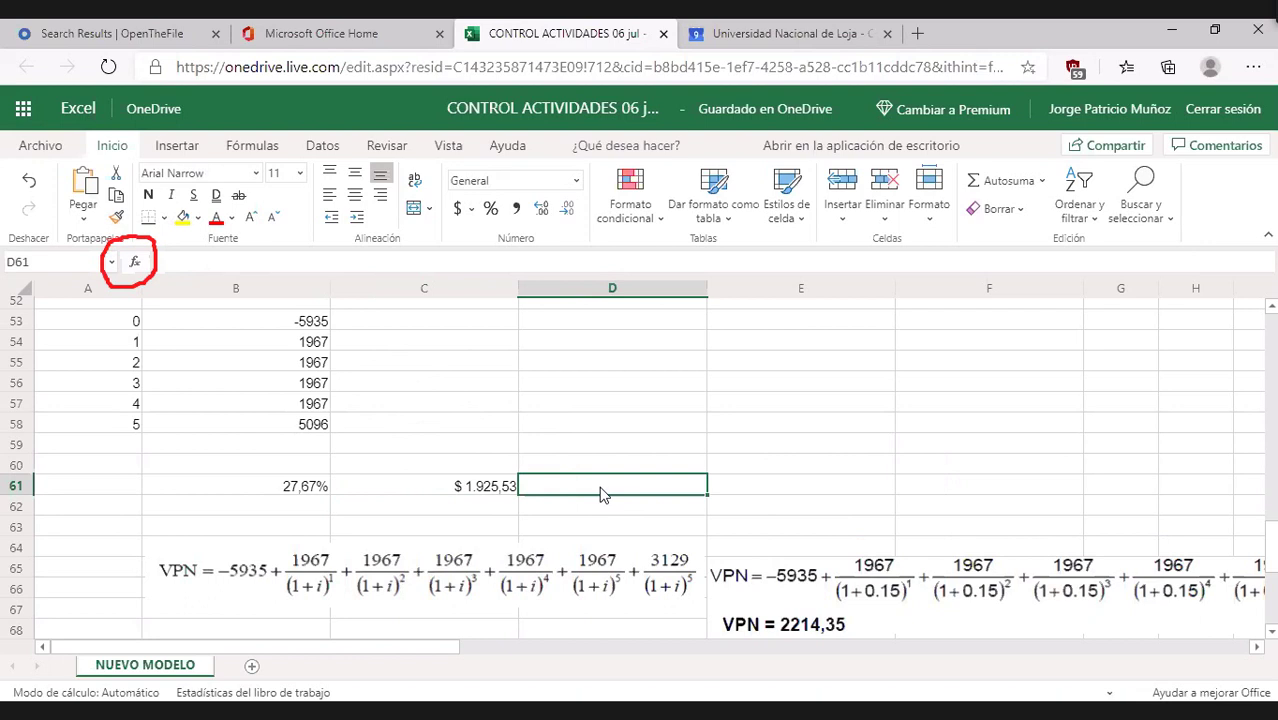
pyautogui.click(135, 265)
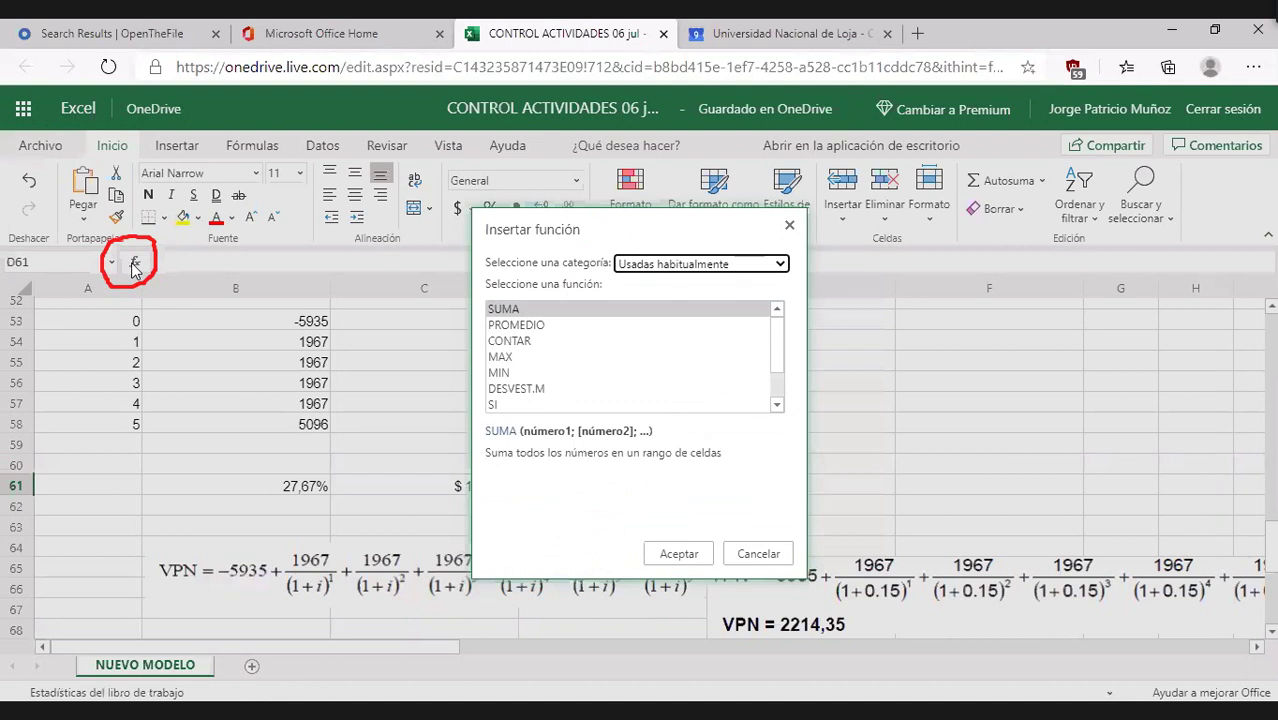
pyautogui.click(780, 265)
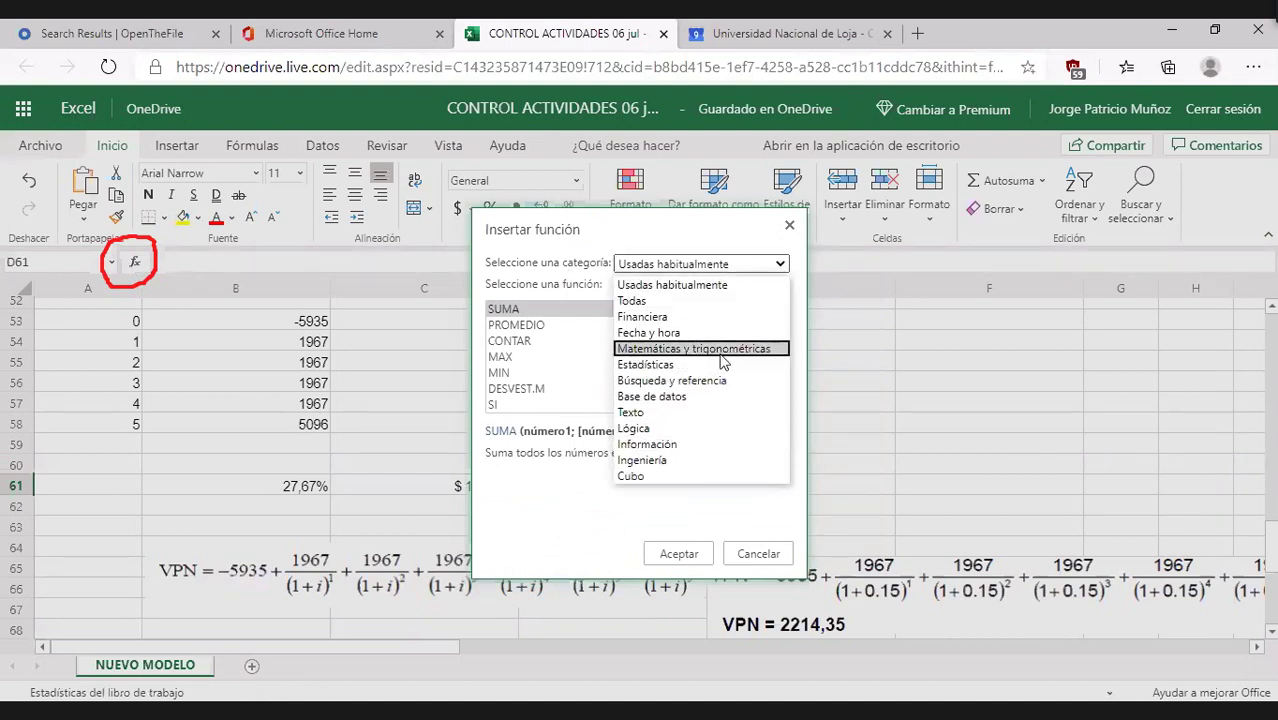
pyautogui.click(708, 318)
pyautogui.moveTo(780, 335); pyautogui.dragTo(787, 409)
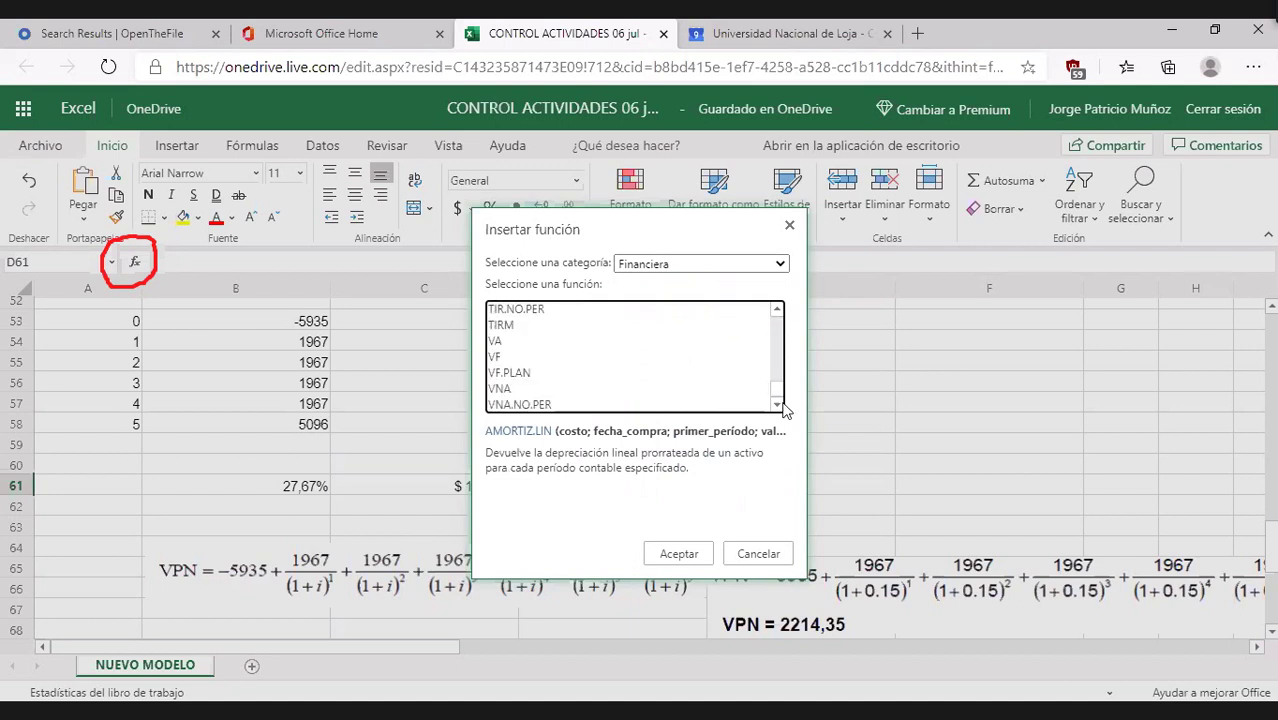
pyautogui.click(520, 390)
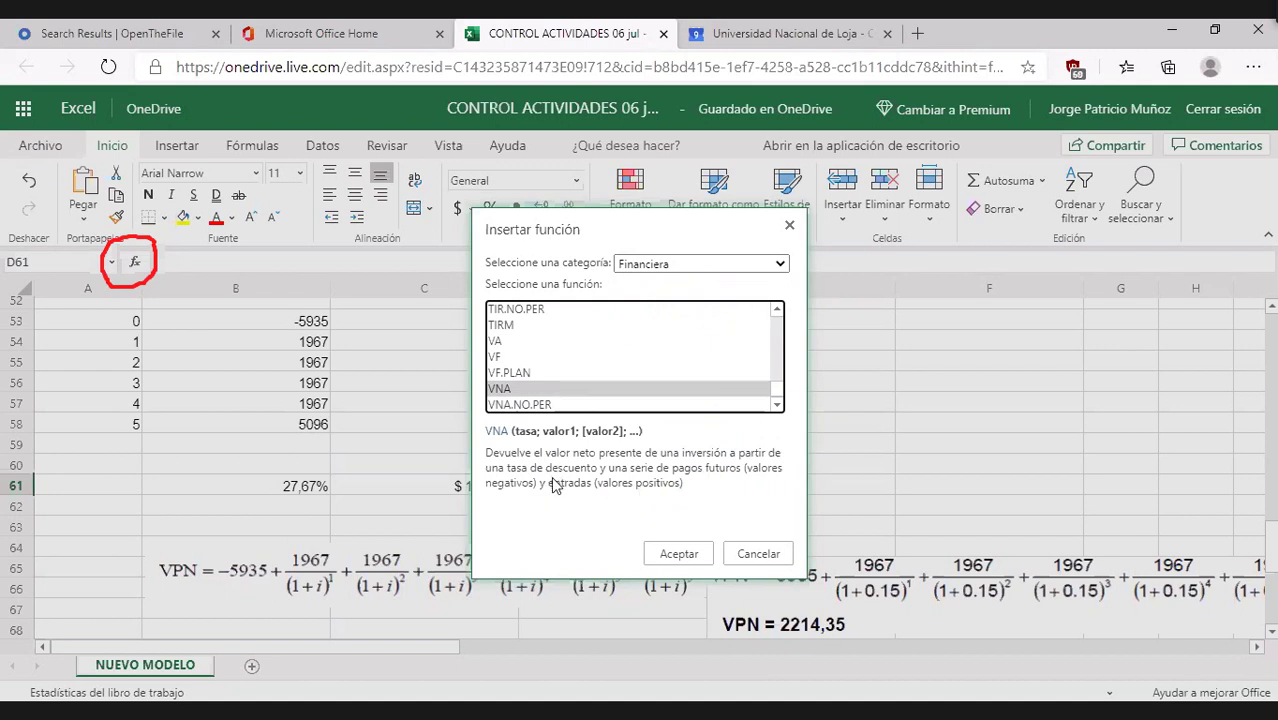
pyautogui.click(679, 556)
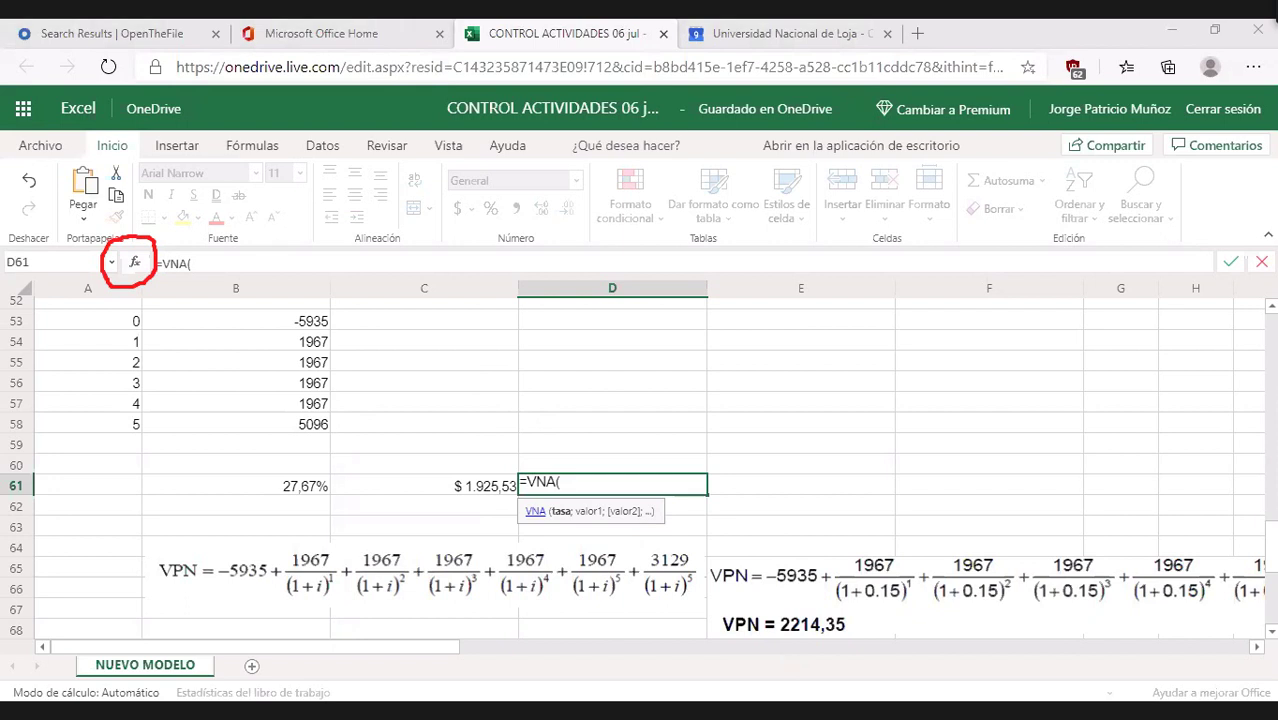
pyautogui.click(295, 428)
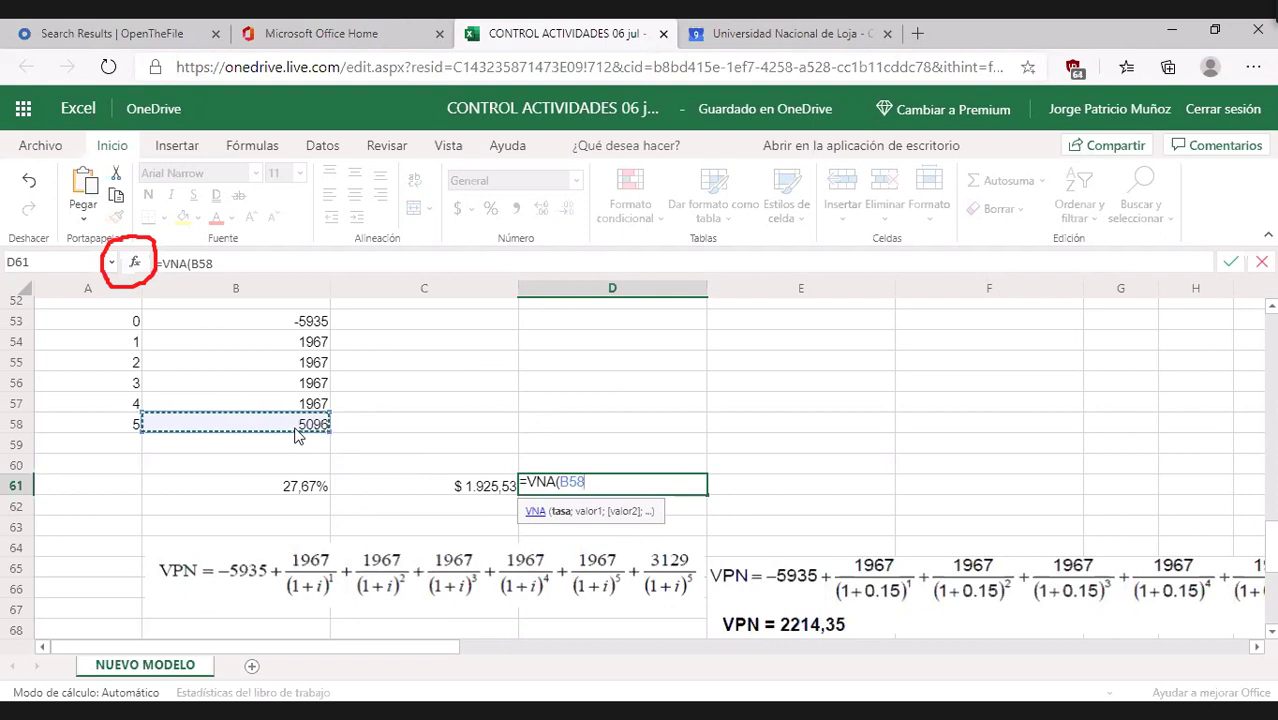
pyautogui.press('Escape')
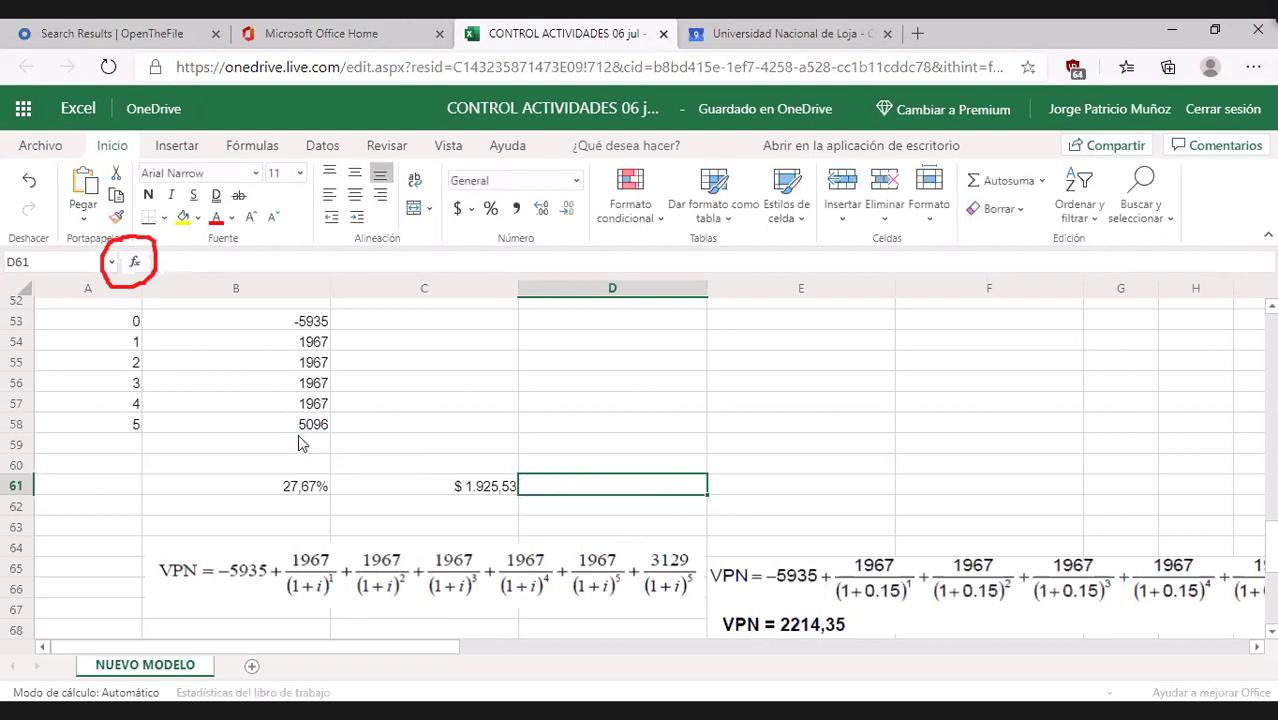
# Compare the VNA result in C61 with the VPN value under the 0.15 rate equation, circling and linking both, and clear the marks.
pyautogui.click(301, 430)
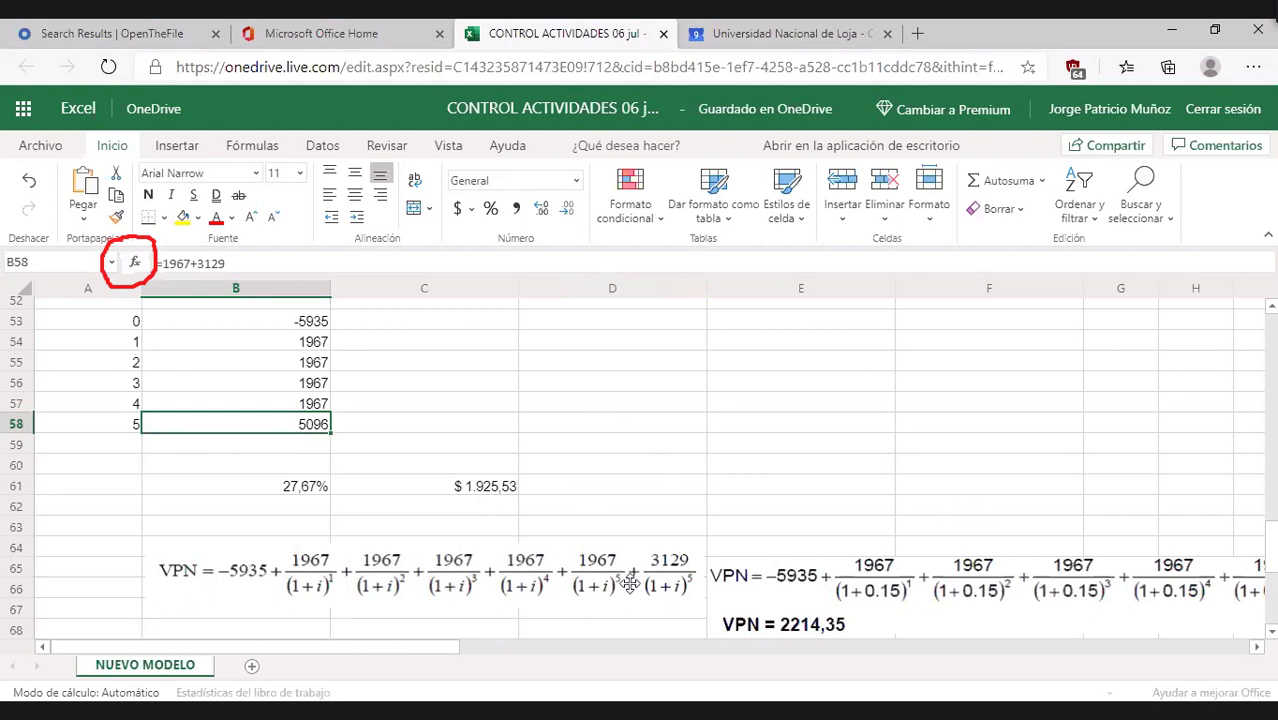
pyautogui.click(470, 487)
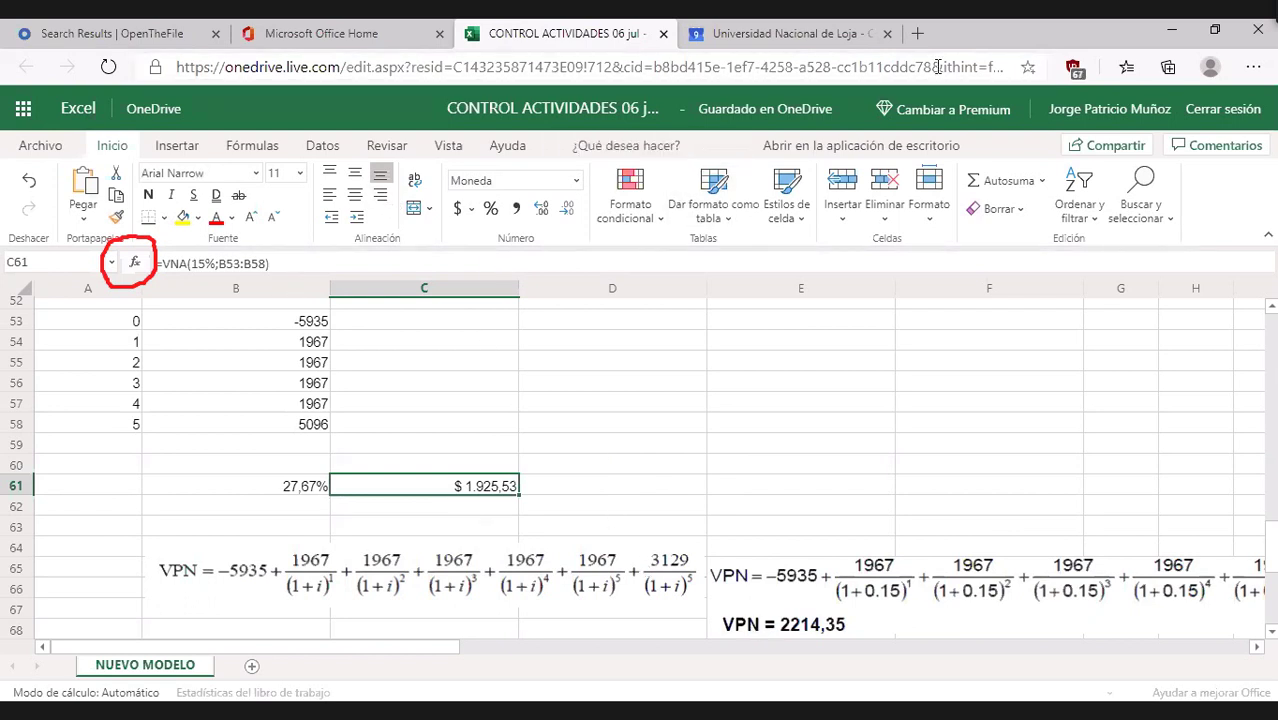
pyautogui.moveTo(757, 604)
pyautogui.mouseDown()
pyautogui.moveTo(727, 625)
pyautogui.moveTo(745, 645)
pyautogui.moveTo(872, 612)
pyautogui.moveTo(785, 594)
pyautogui.mouseUp()
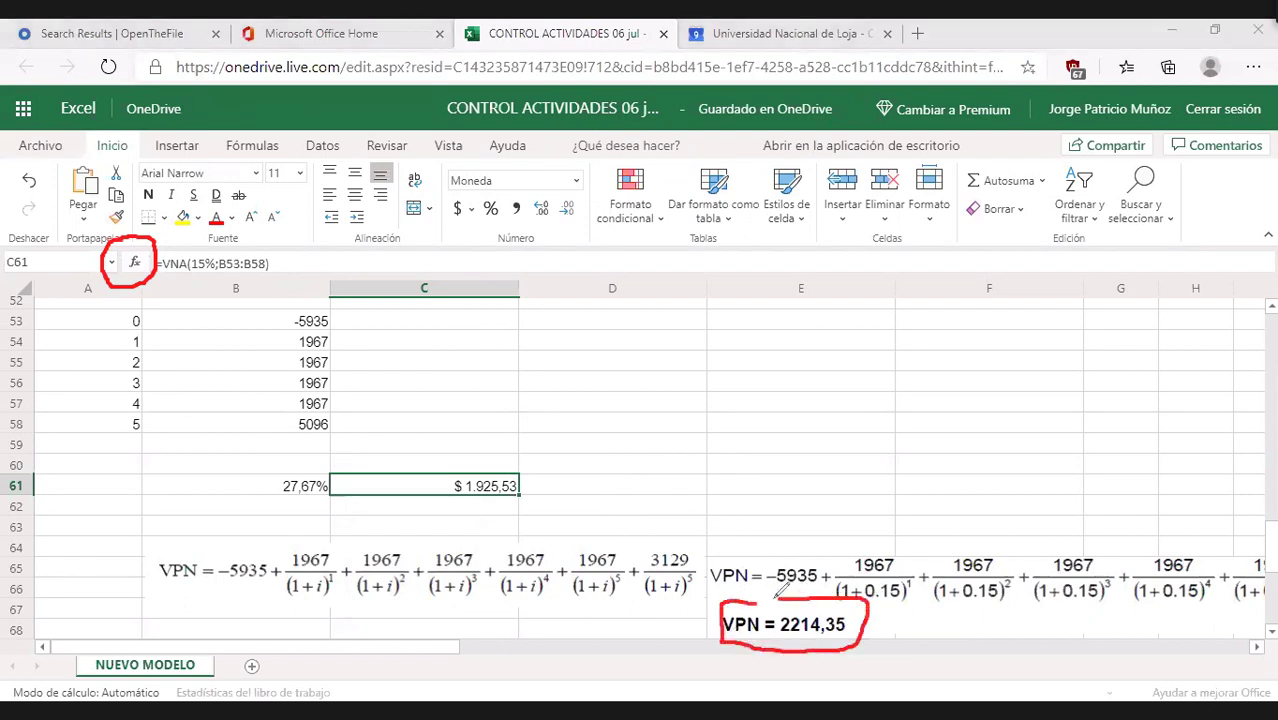
pyautogui.moveTo(462, 444)
pyautogui.mouseDown()
pyautogui.moveTo(467, 518)
pyautogui.moveTo(553, 488)
pyautogui.moveTo(468, 440)
pyautogui.moveTo(450, 446)
pyautogui.mouseUp()
pyautogui.moveTo(540, 476)
pyautogui.mouseDown()
pyautogui.moveTo(717, 540)
pyautogui.moveTo(758, 598)
pyautogui.mouseUp()
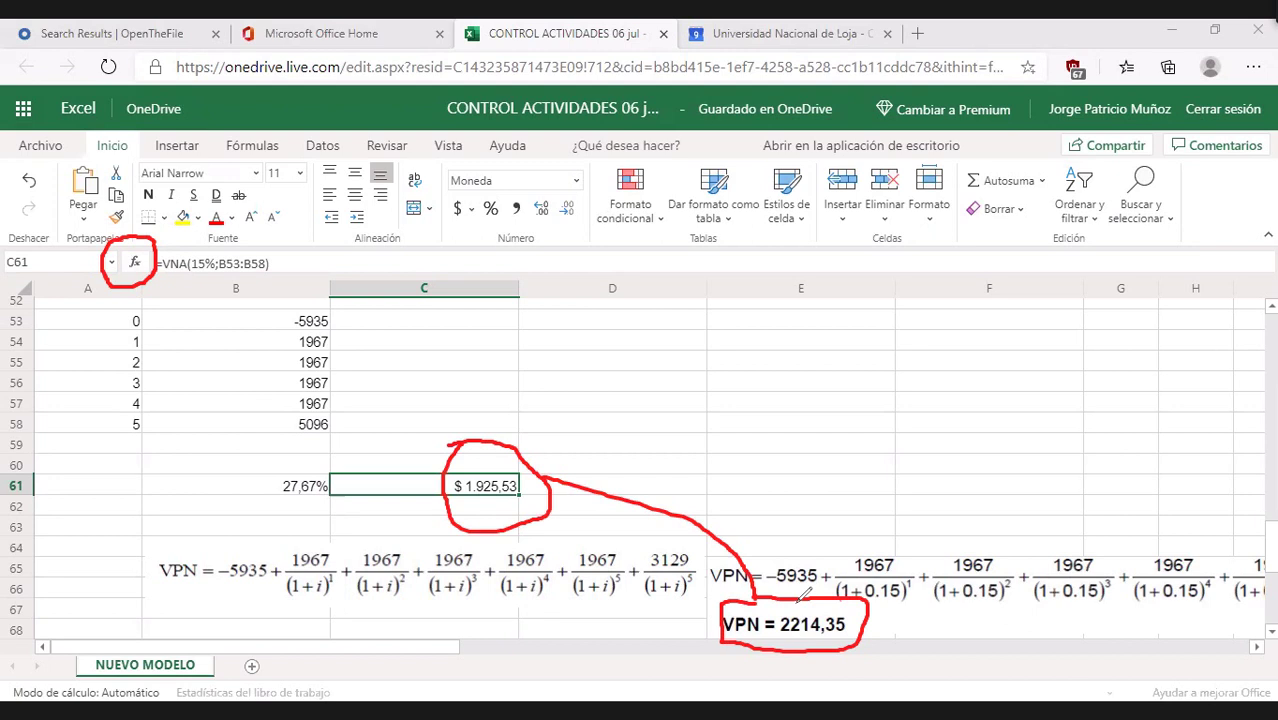
pyautogui.hotkey('ctrl', 'space')
pyautogui.press('e')
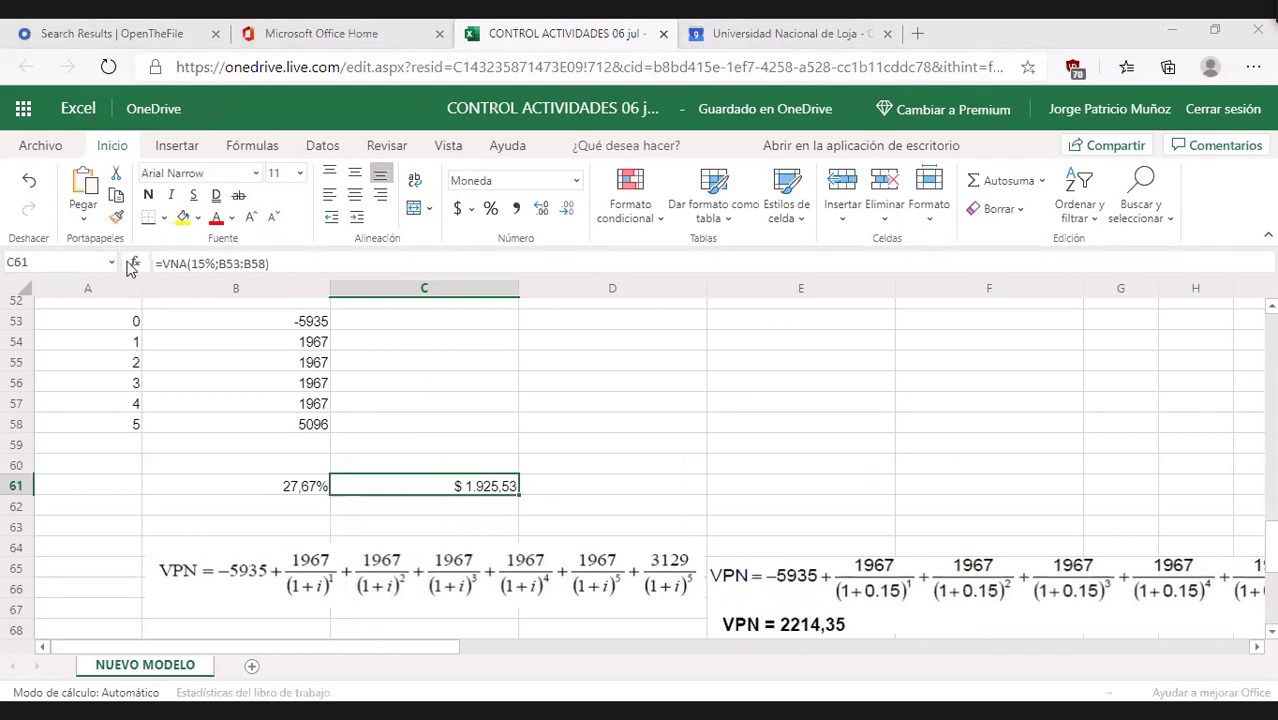
# Insert the VNA function from the Financiera category into cell D61.
pyautogui.click(573, 497)
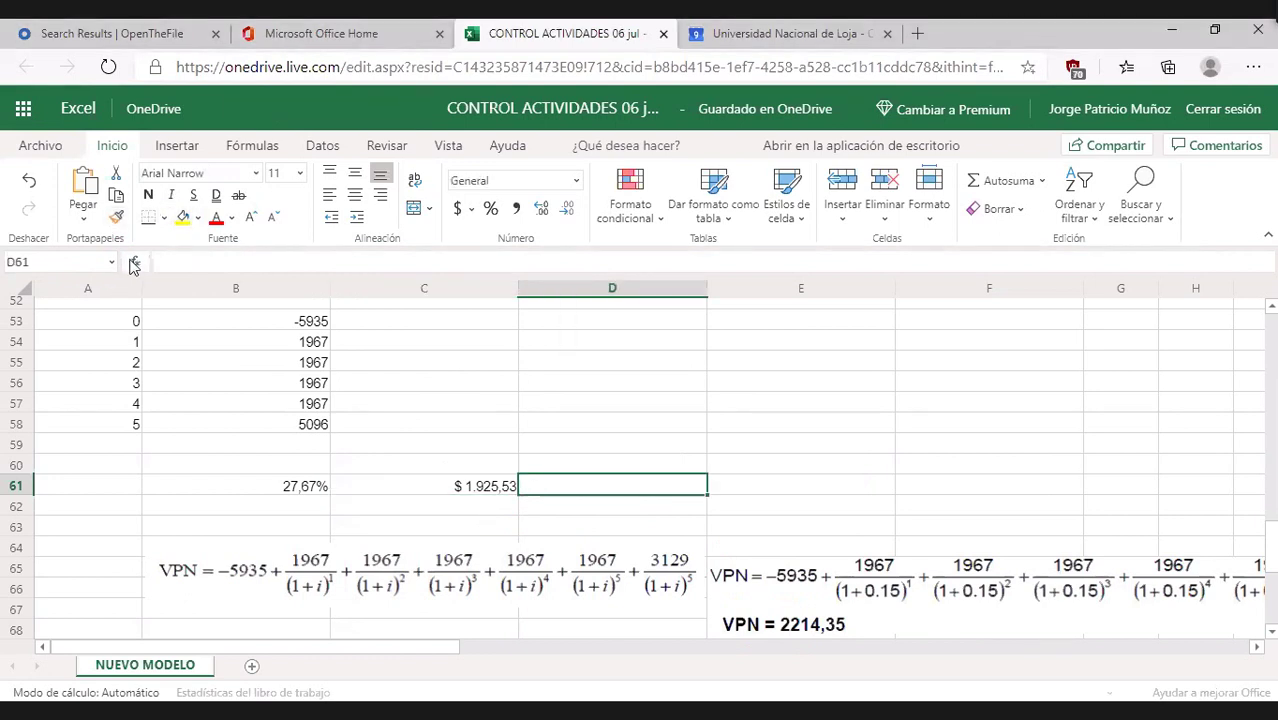
pyautogui.click(134, 262)
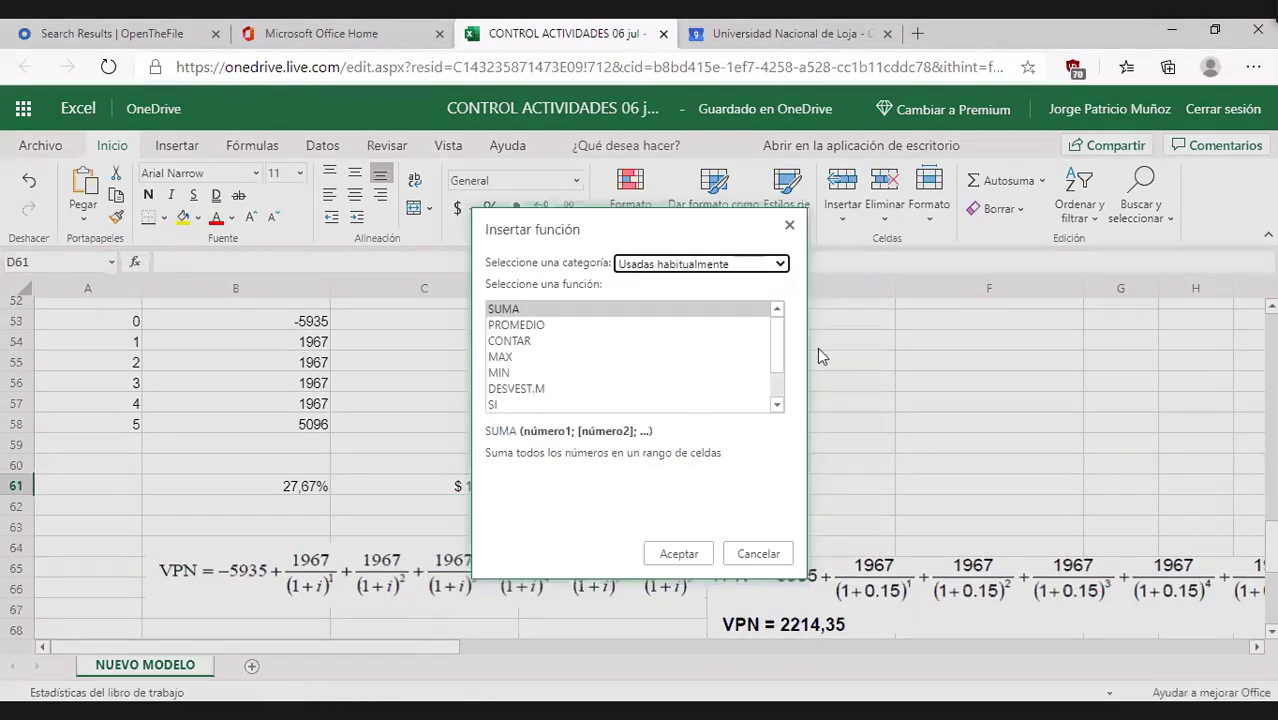
pyautogui.click(781, 264)
pyautogui.click(716, 320)
pyautogui.moveTo(778, 326); pyautogui.dragTo(781, 398)
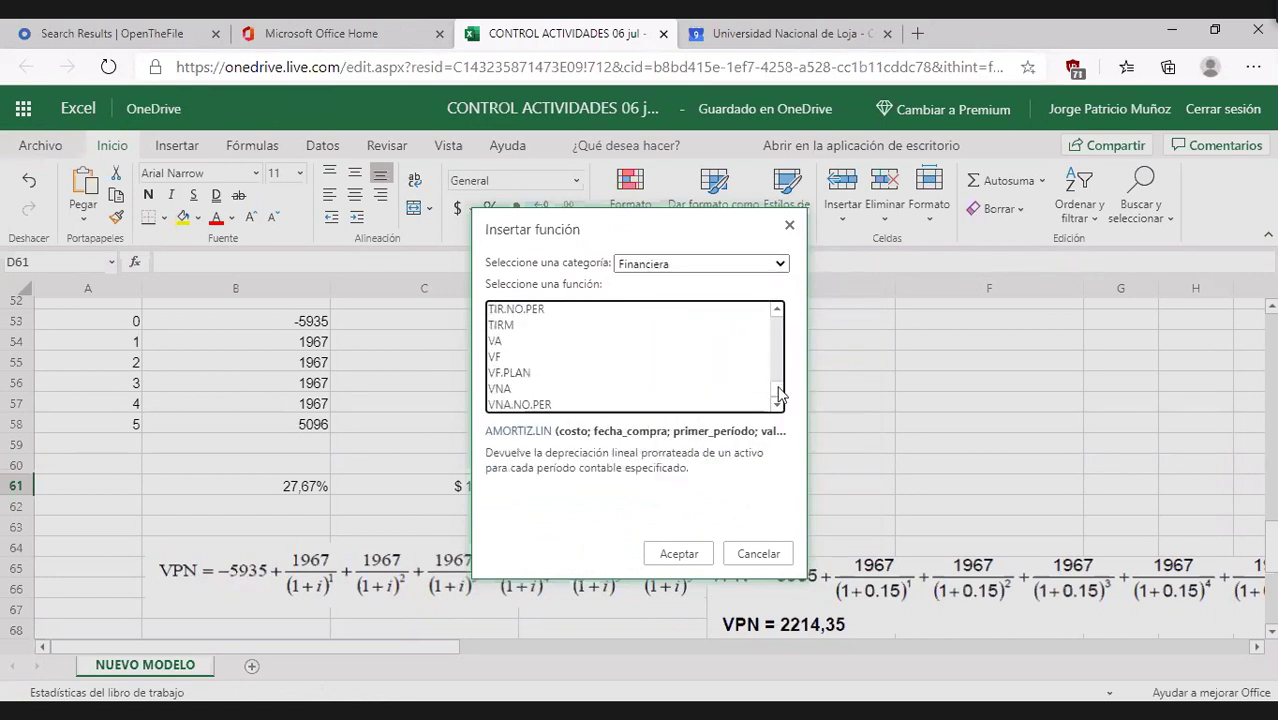
pyautogui.click(533, 389)
pyautogui.click(672, 556)
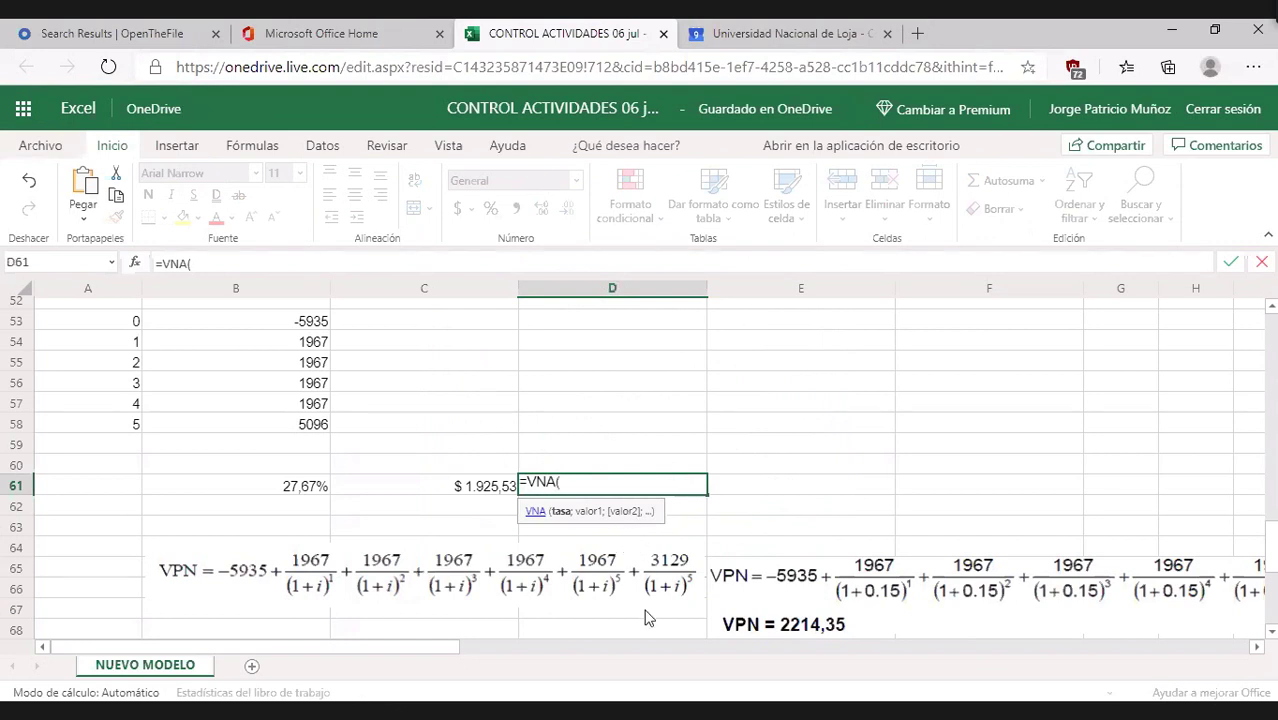
# Complete the VNA formula in D61 with a 15% rate and the cash flows B53, B54, B55, B56, B57 and B58 as separate arguments.
pyautogui.write('15%')
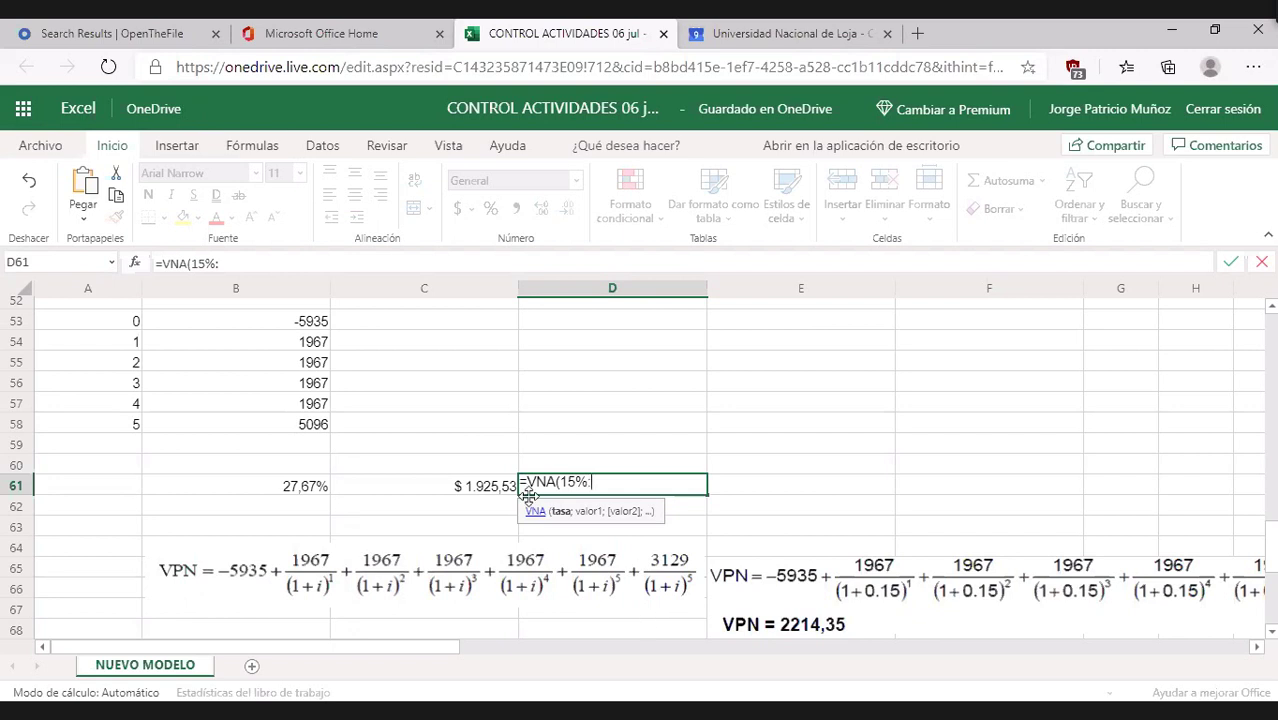
pyautogui.write(';')
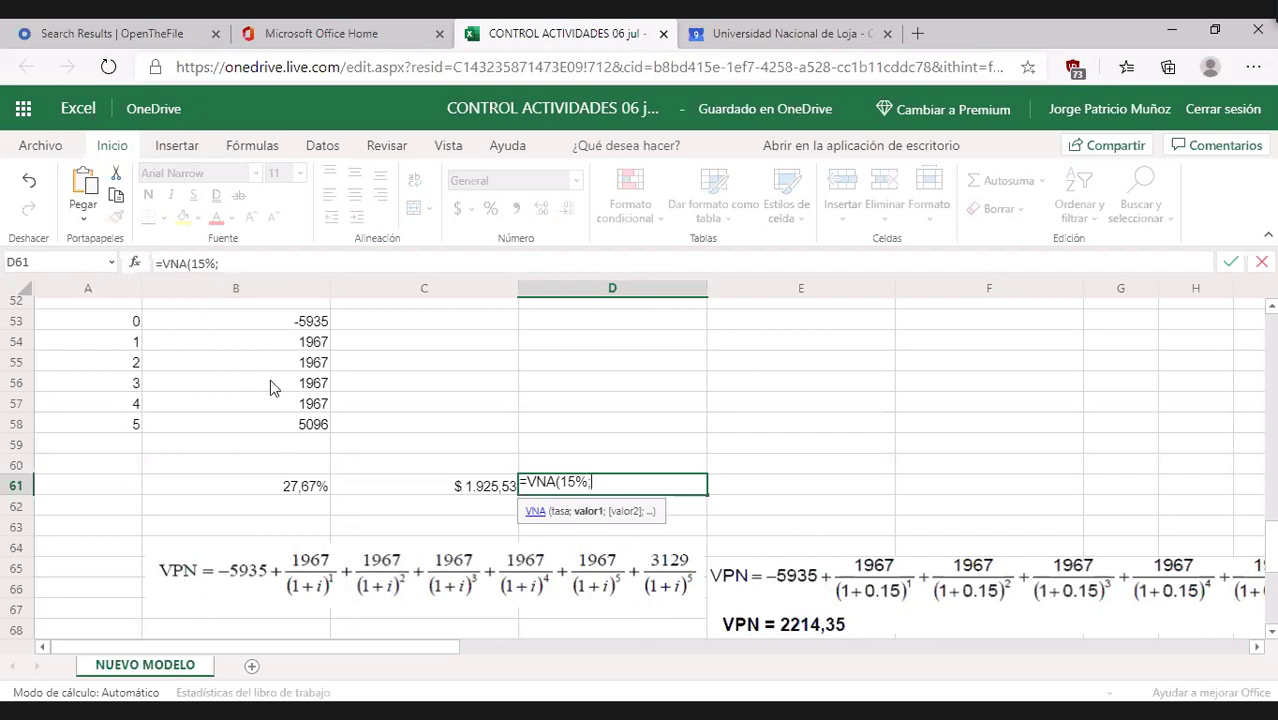
pyautogui.click(303, 331)
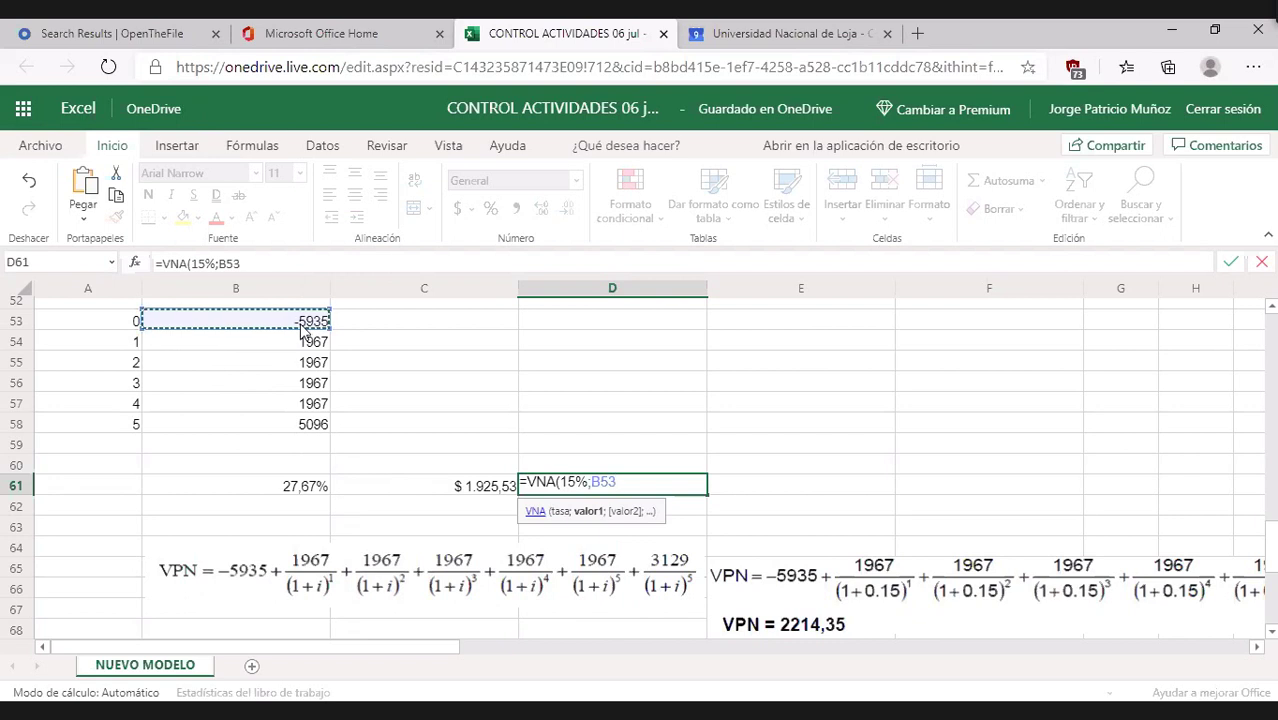
pyautogui.write(';')
pyautogui.click(310, 346)
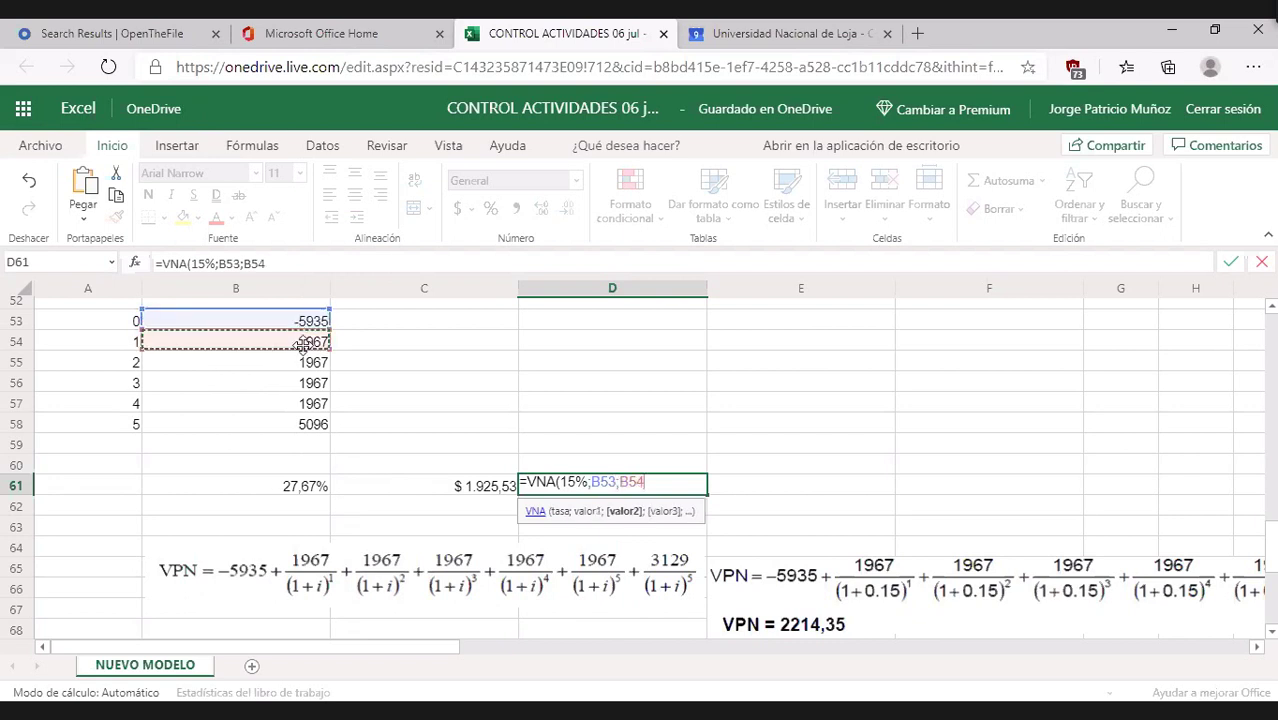
pyautogui.write(';')
pyautogui.click(314, 366)
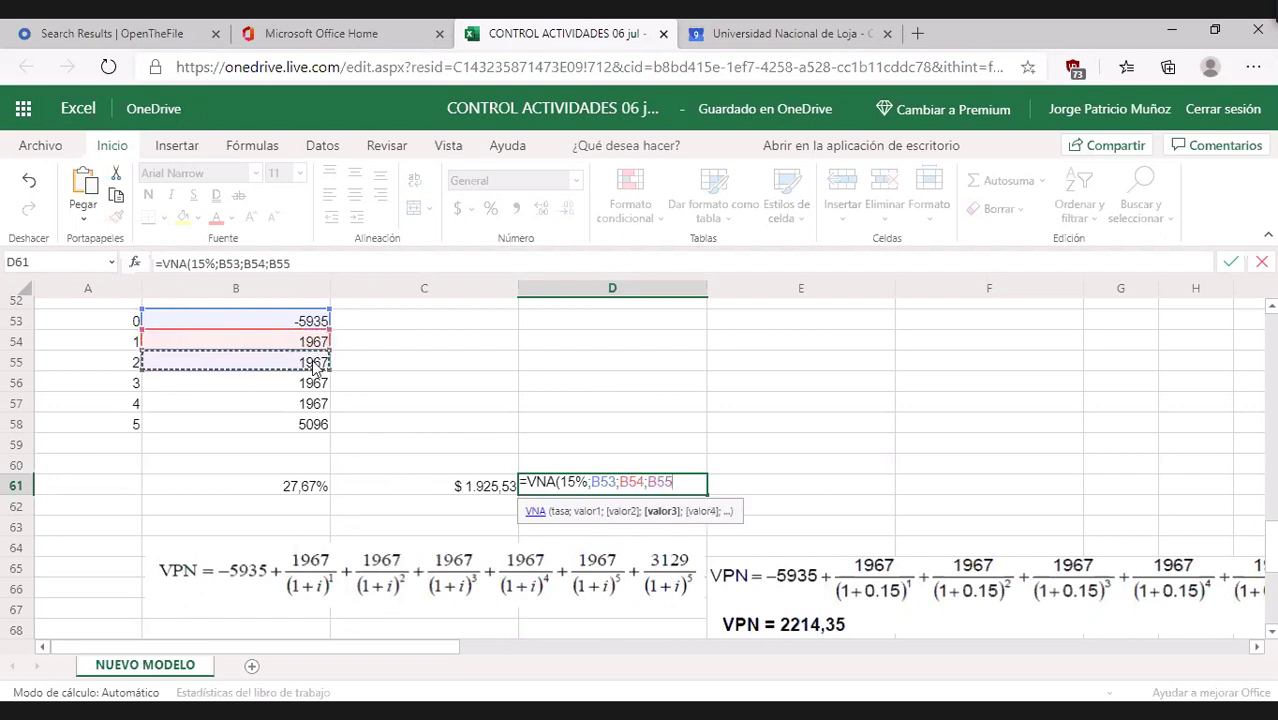
pyautogui.write(';')
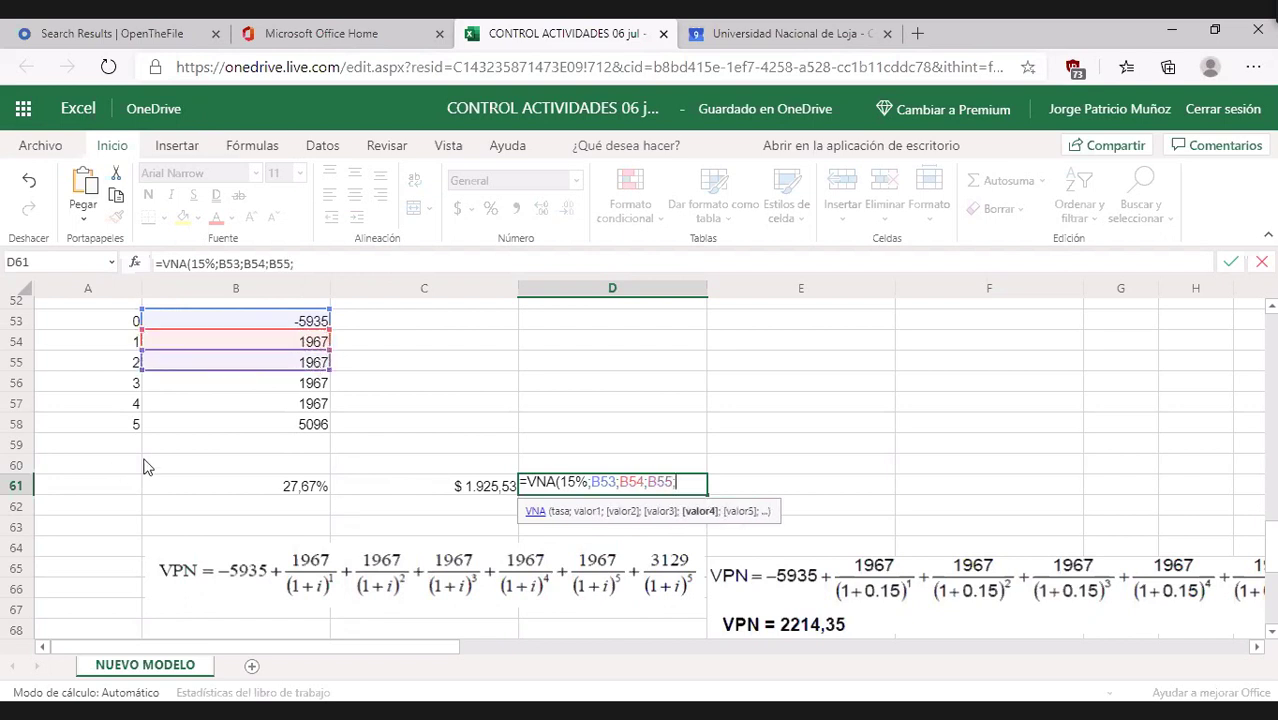
pyautogui.click(287, 387)
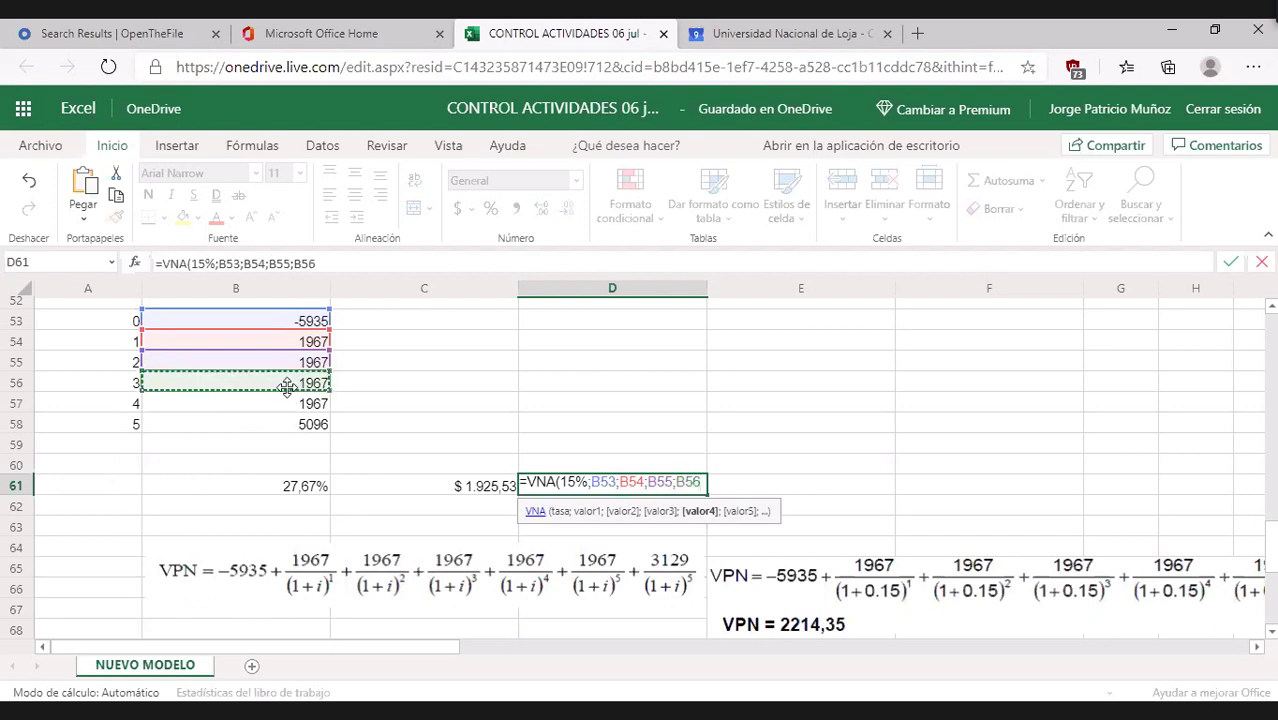
pyautogui.write(';')
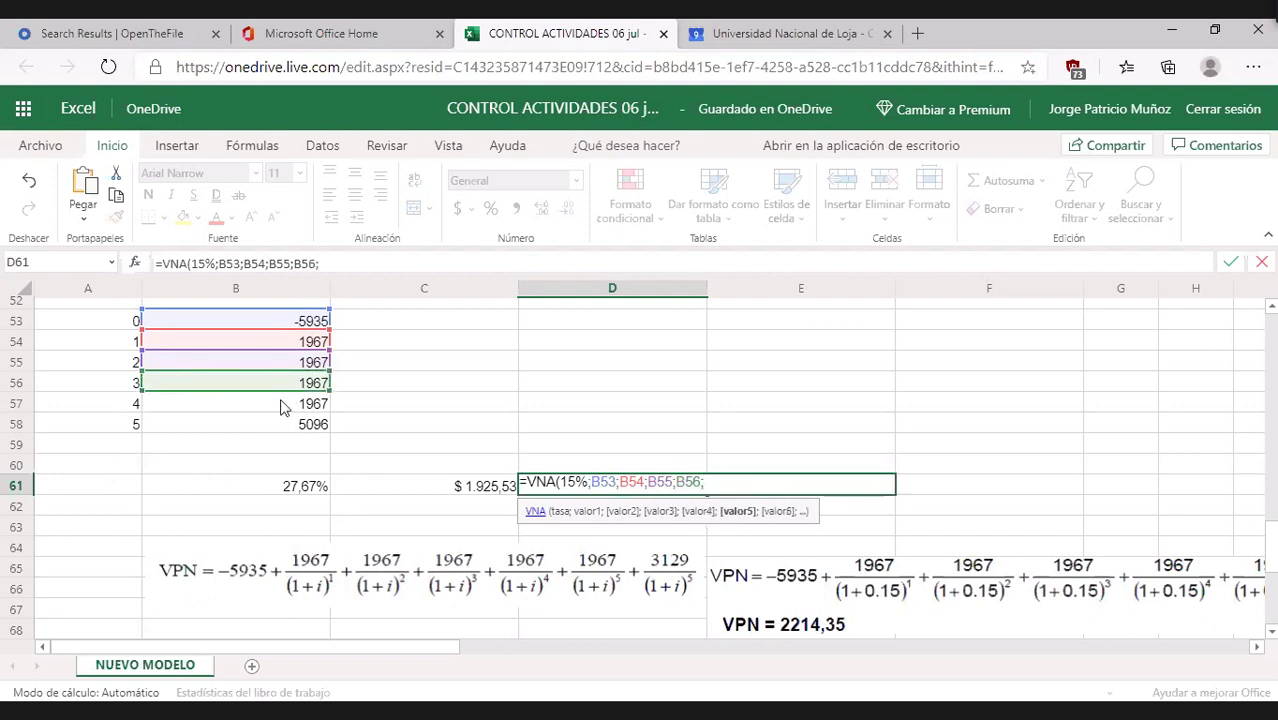
pyautogui.click(287, 405)
pyautogui.write(';')
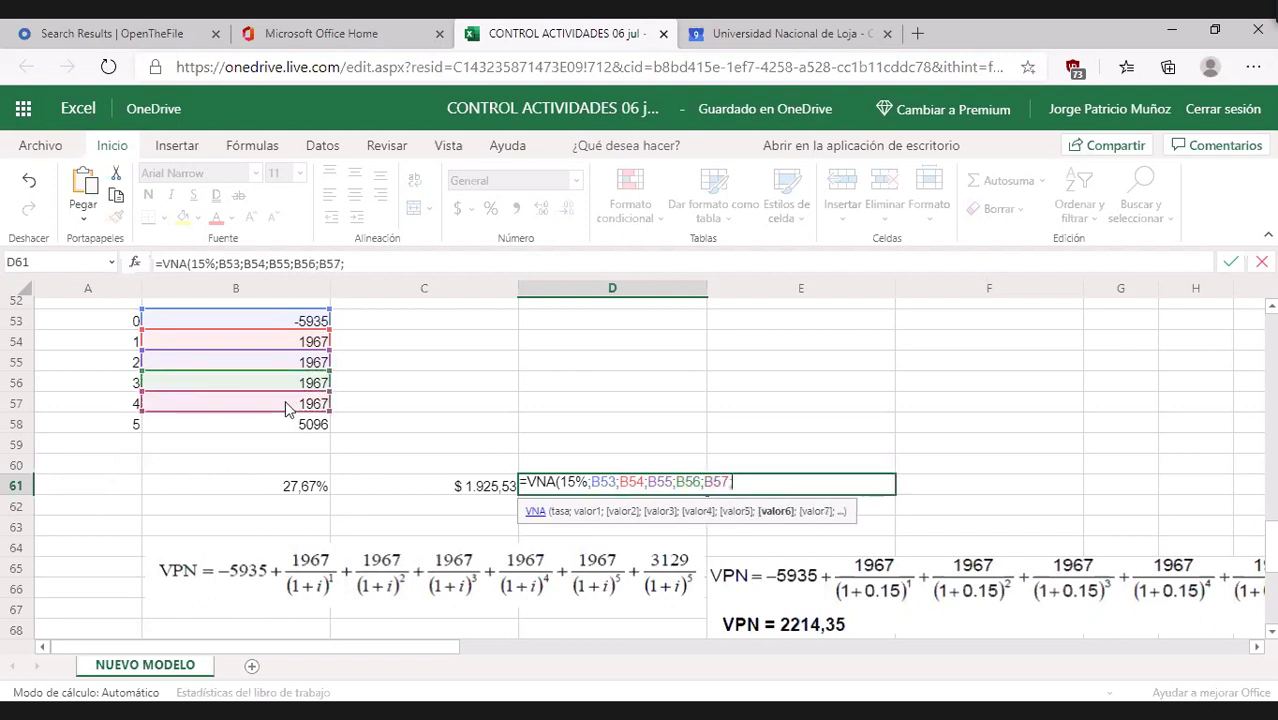
pyautogui.click(288, 428)
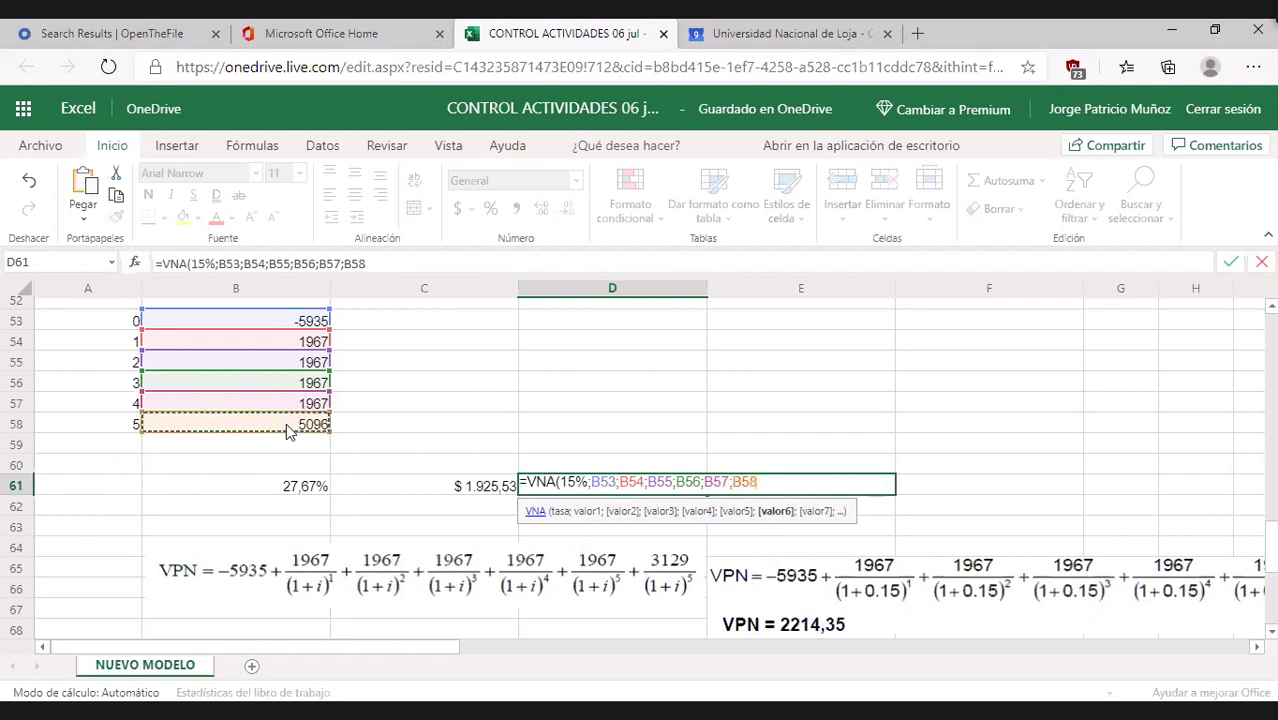
pyautogui.write(')')
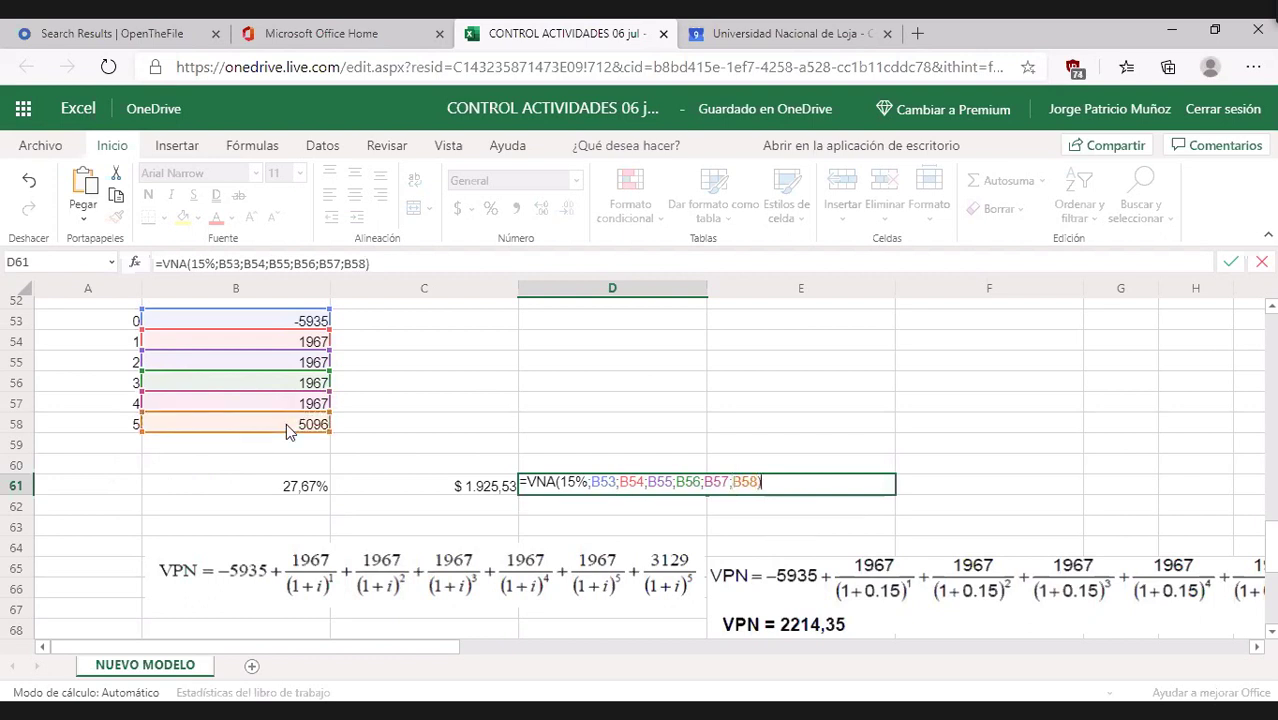
pyautogui.press('Return')
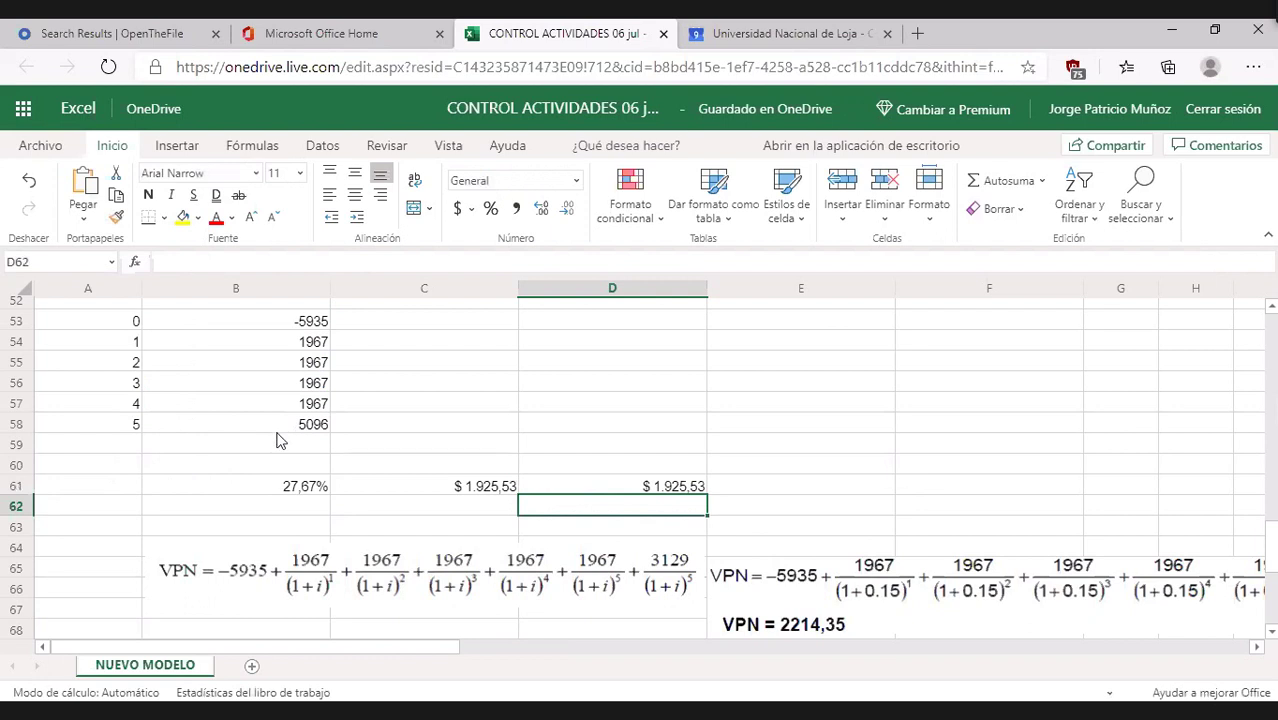
# Compare the VNA formulas and results in D61 and C61, then select the empty cell D62.
pyautogui.click(608, 489)
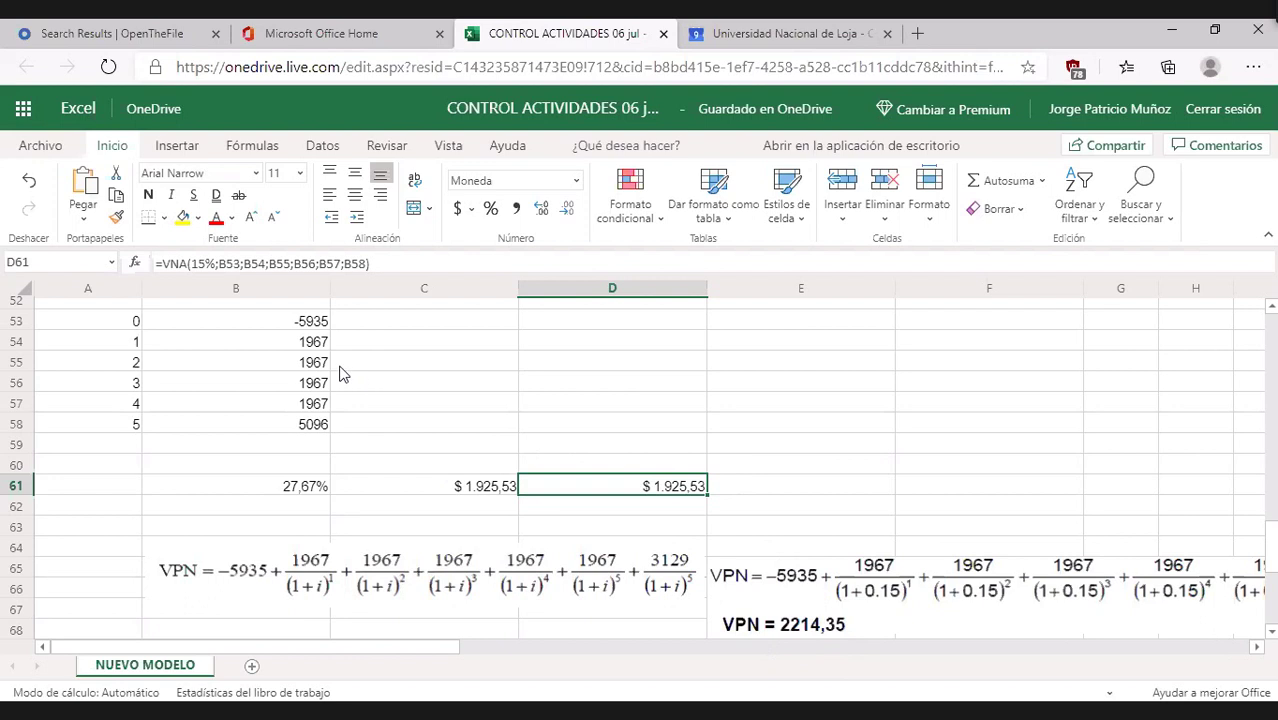
pyautogui.click(476, 494)
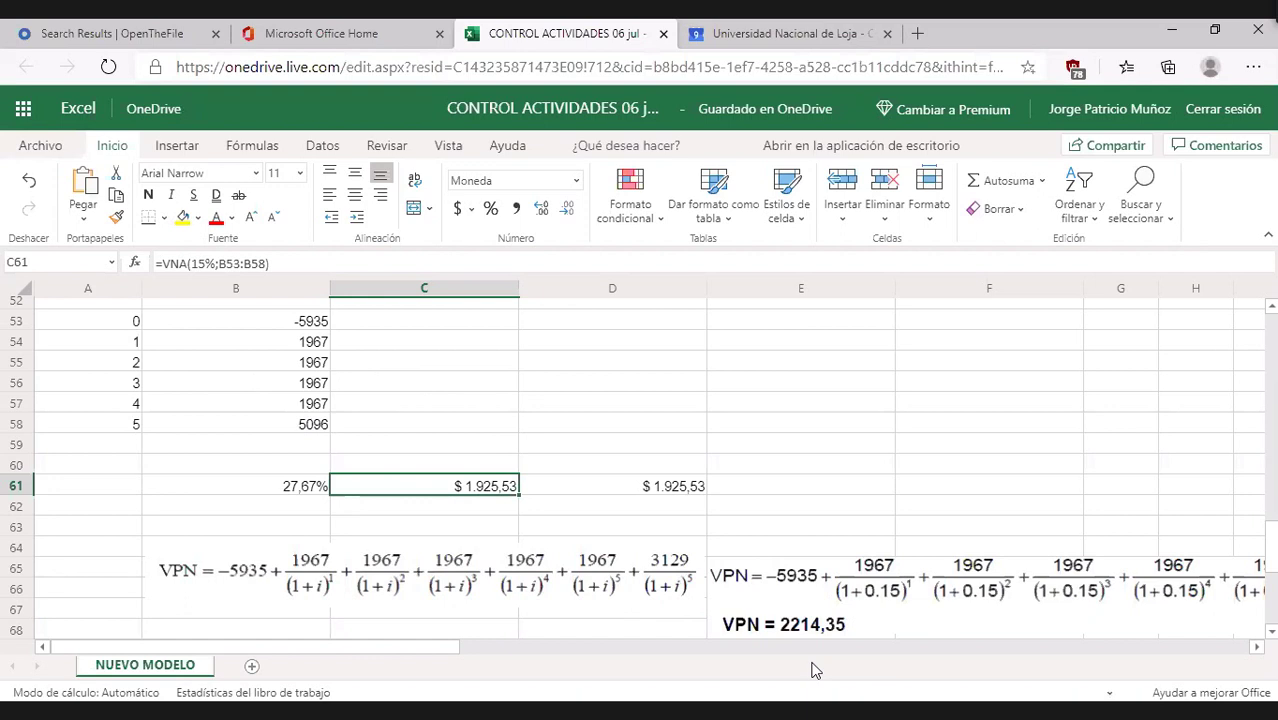
pyautogui.press('Down')
pyautogui.press('Right')
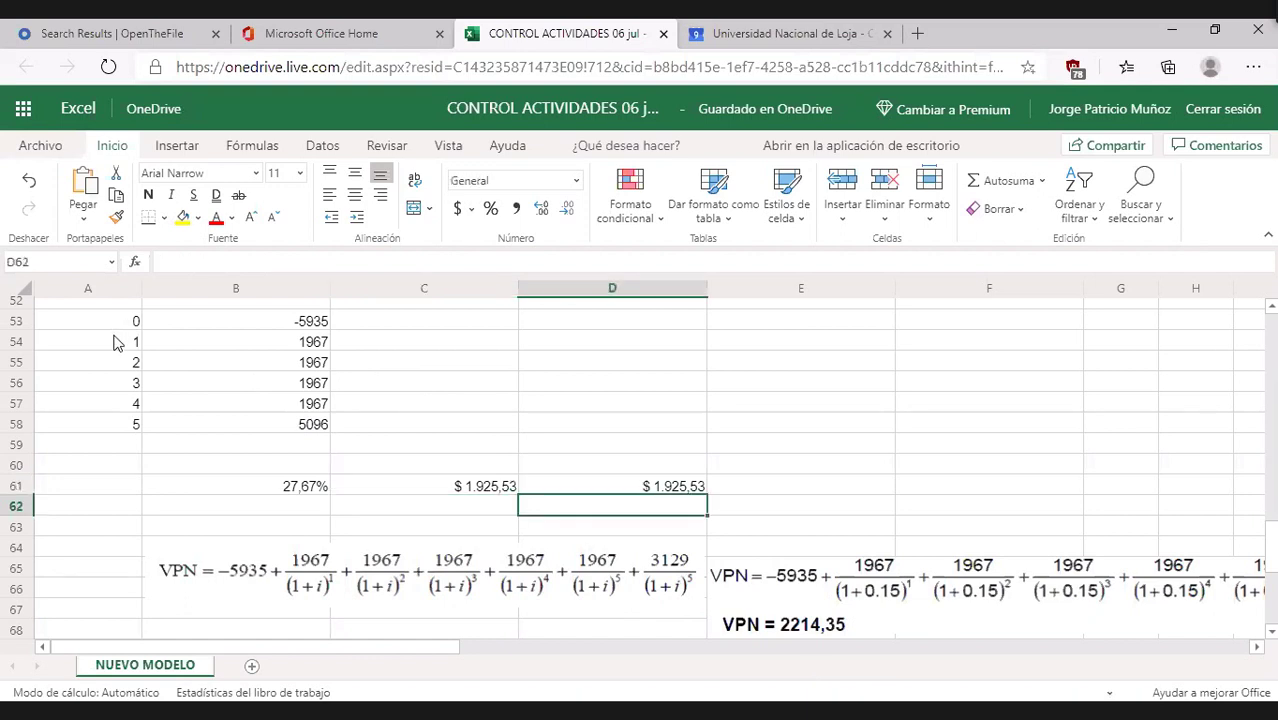